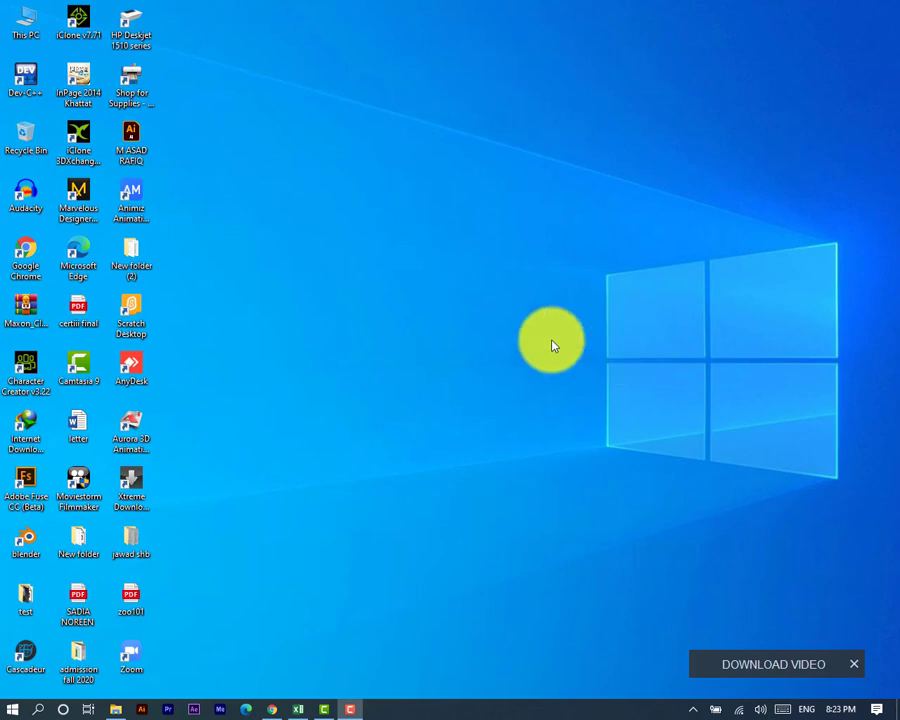
Refresh the desktop twice and bring up the Fall 2020_STA641_1 workbook in Excel
right_click(521, 304)
left_click(437, 354)
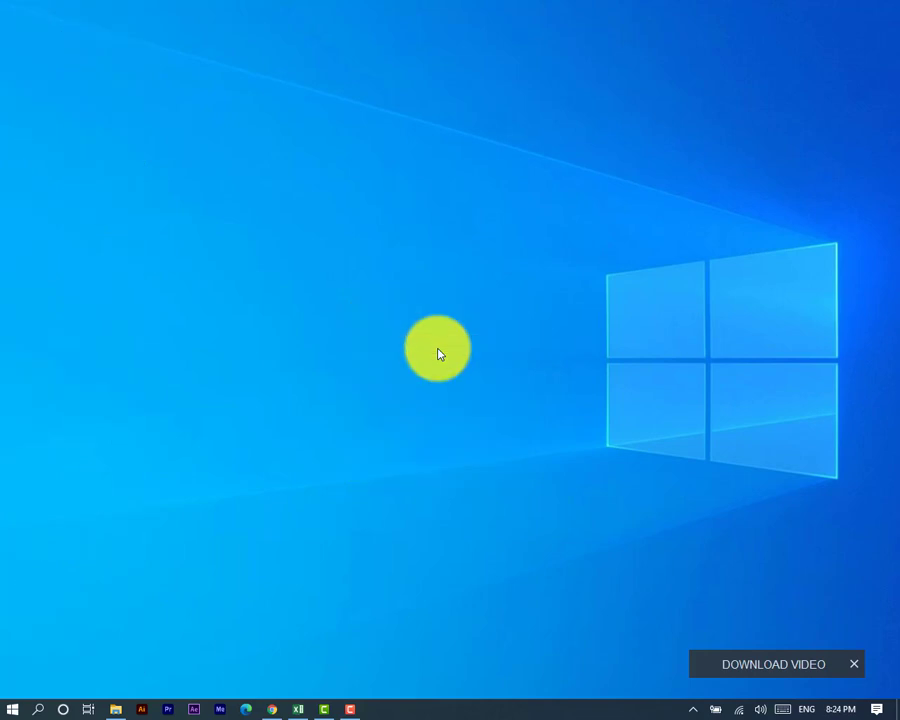
right_click(499, 284)
left_click(433, 328)
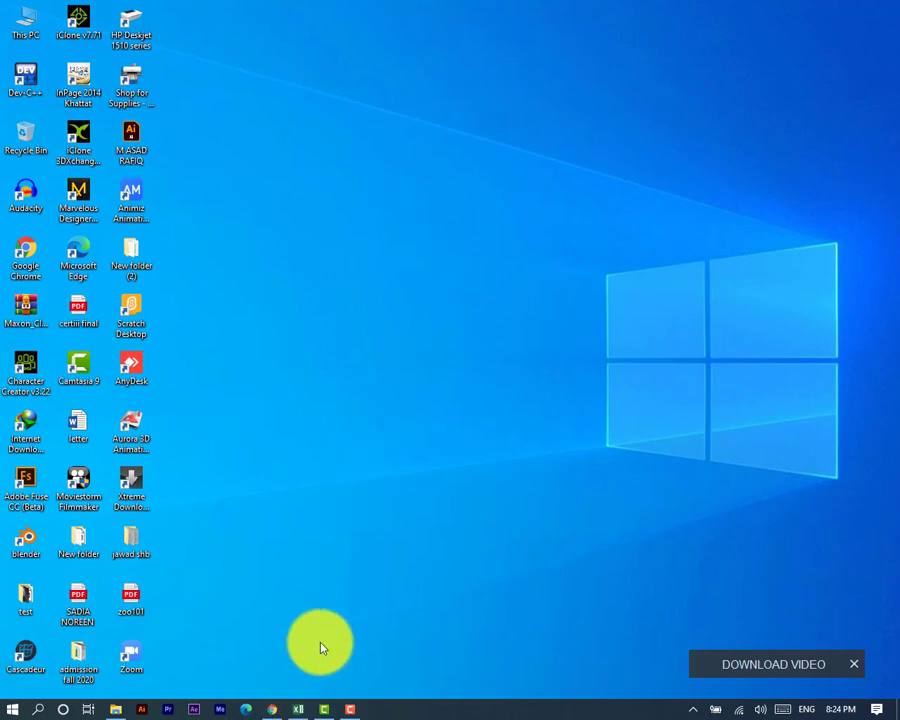
left_click(298, 709)
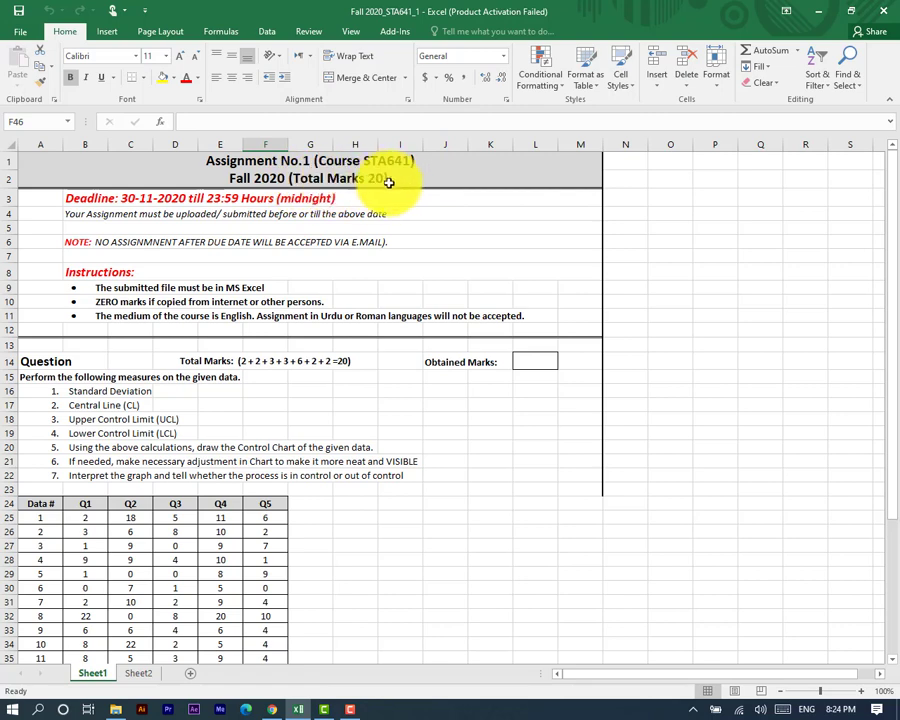
left_click(110, 198)
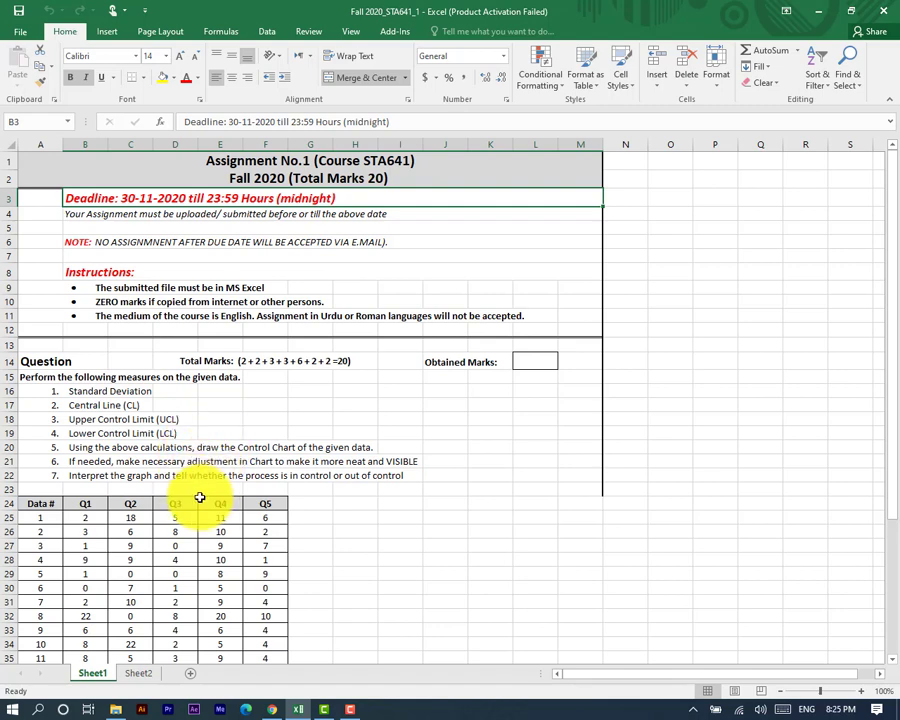
scroll(200, 497, "down", 4)
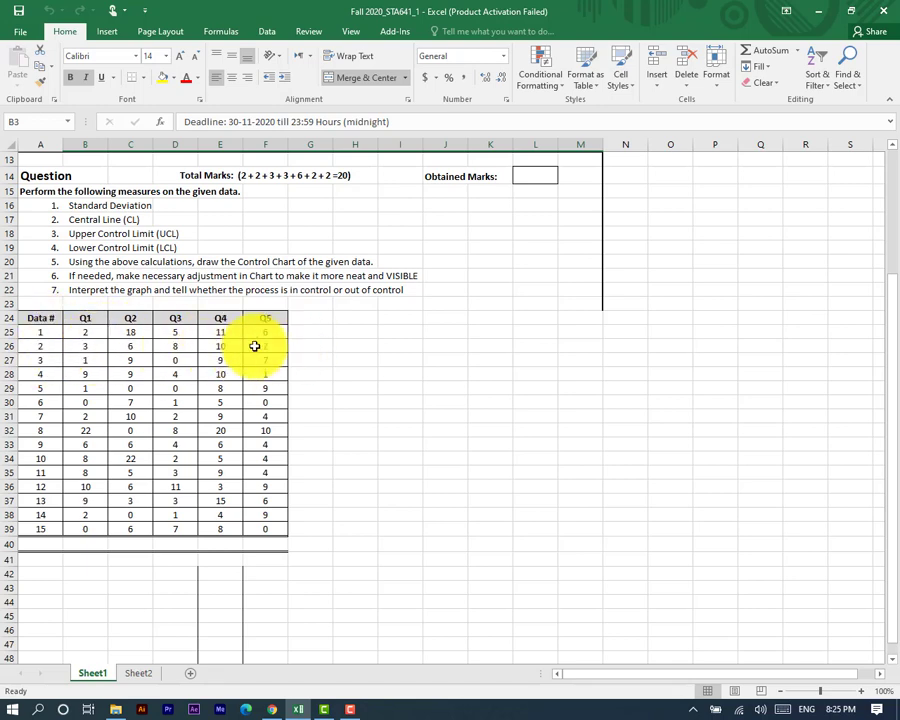
scroll(140, 300, "up", 2)
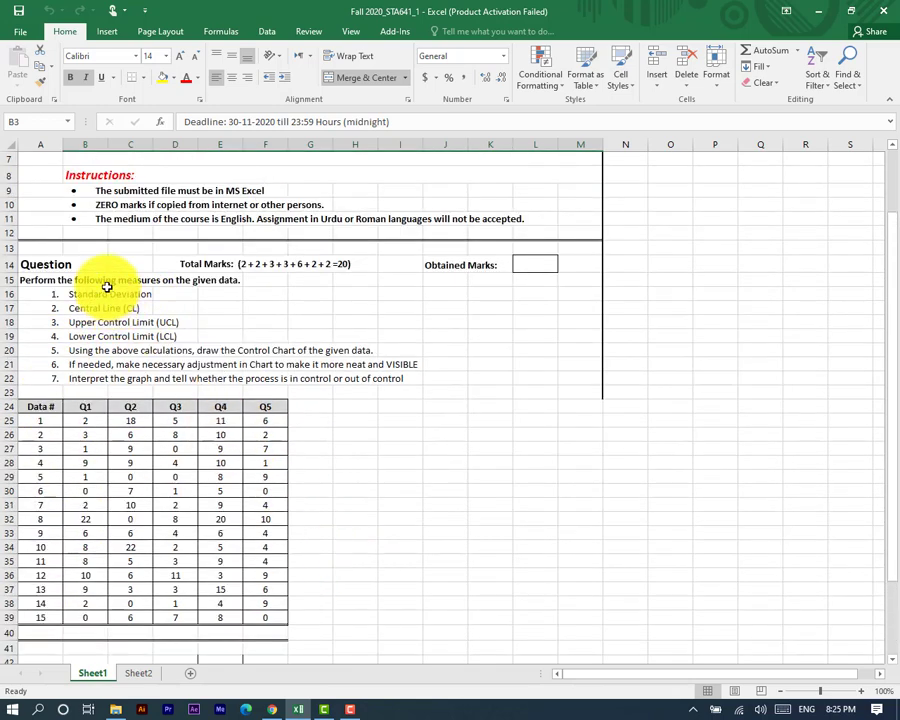
left_click(316, 404)
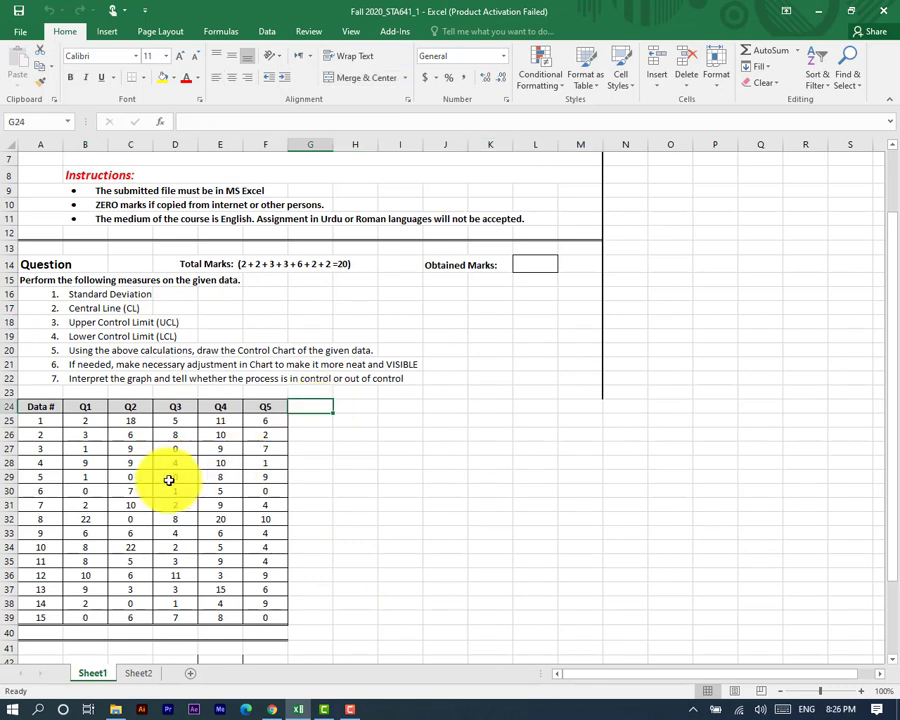
Head G24 'mean' and enter =AVERAGE(B25:F25) in G25, giving 8.4
type("mean")
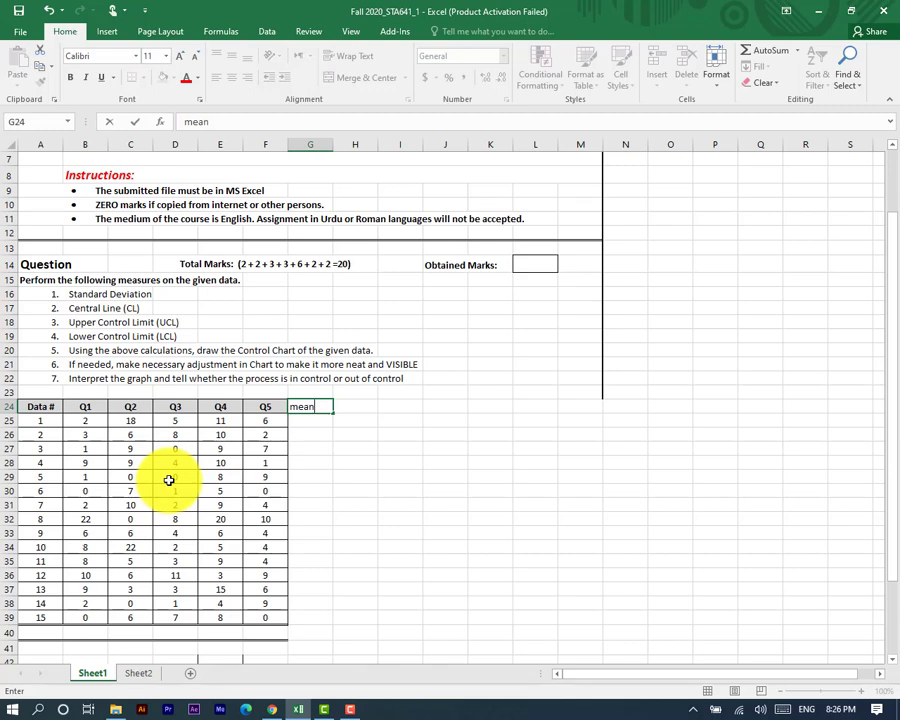
key("Return")
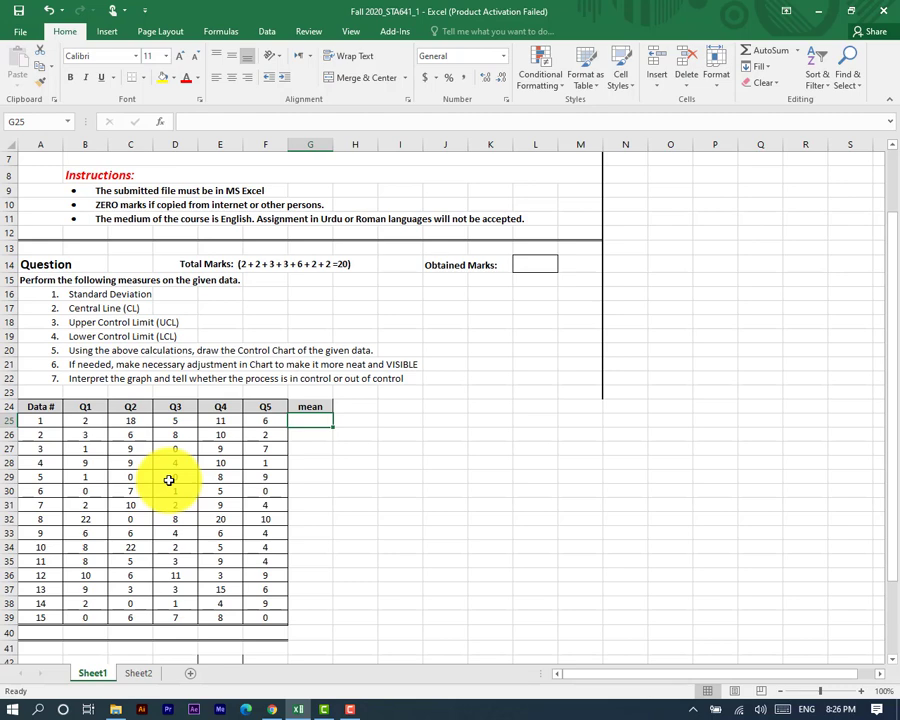
type("=")
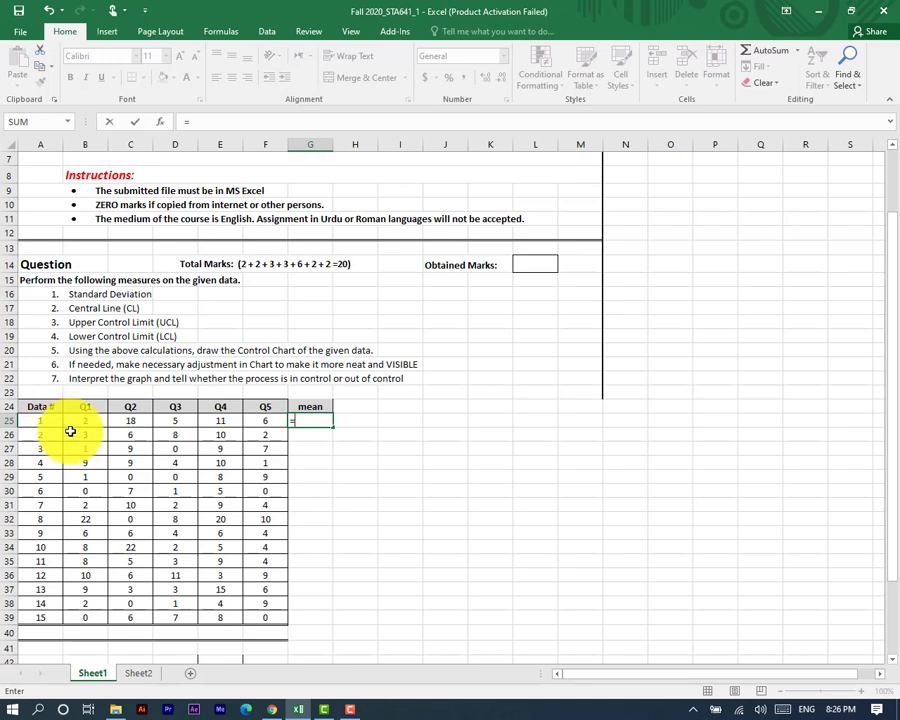
type("avera")
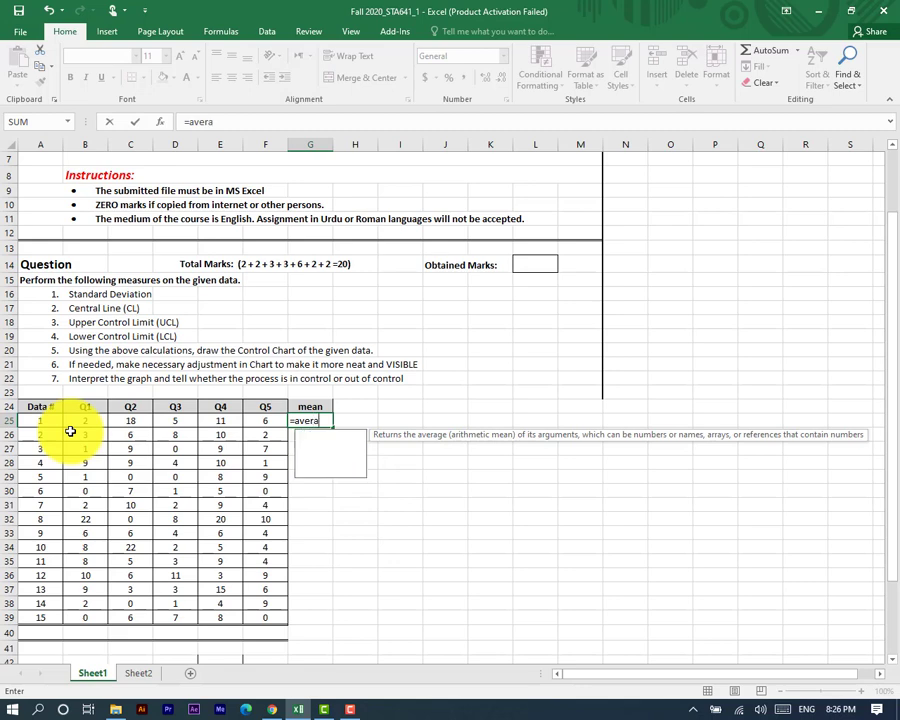
type("ge(")
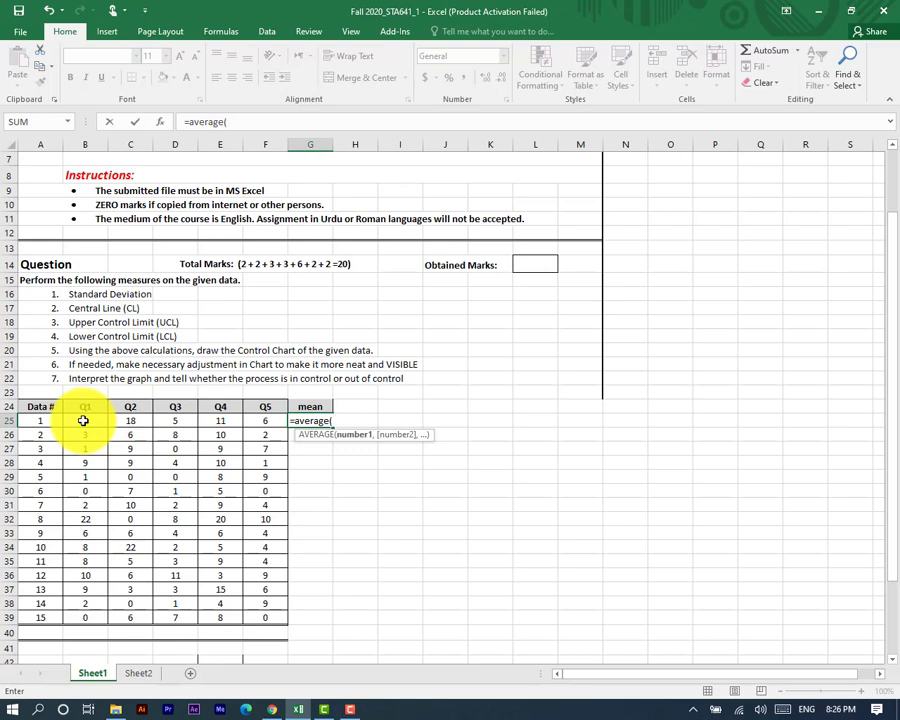
left_click_drag(83, 420, 267, 418)
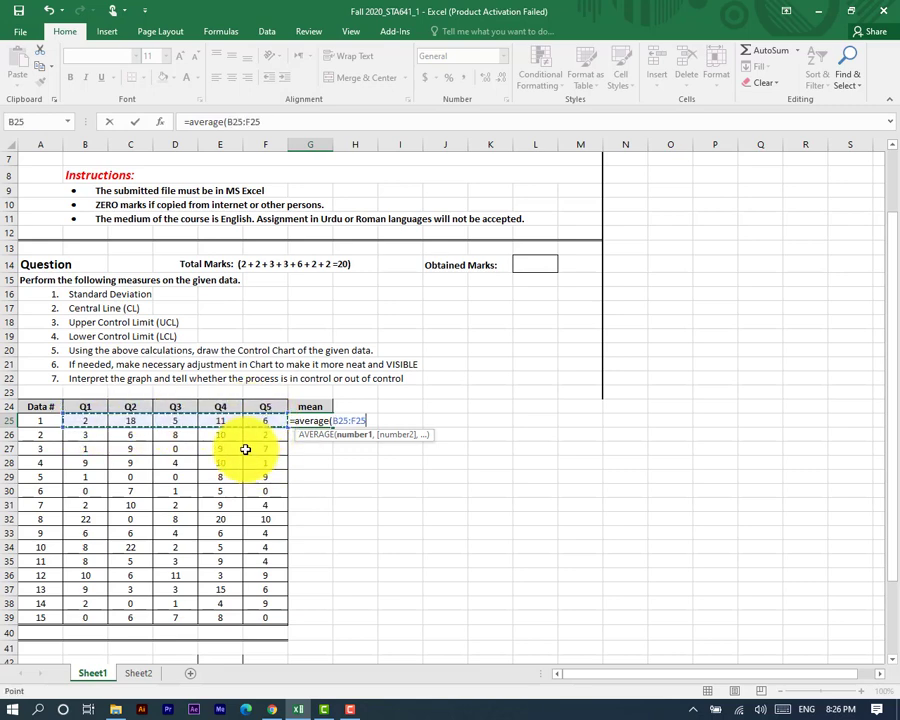
type(")")
key("Return")
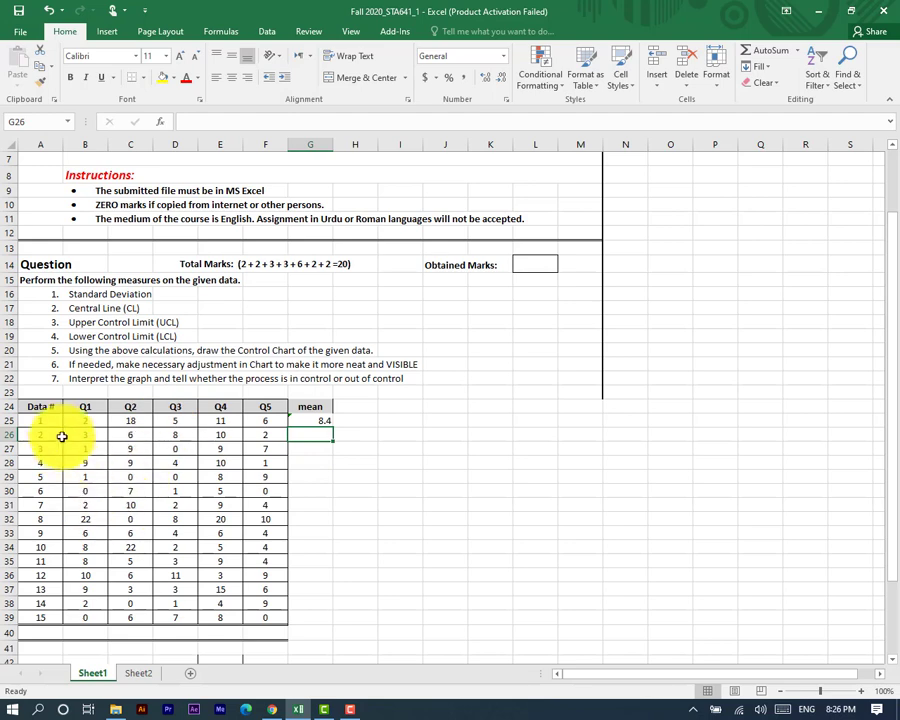
Copy the G25 average formula down through G39 so rows 25–39 each show their mean
left_click(319, 420)
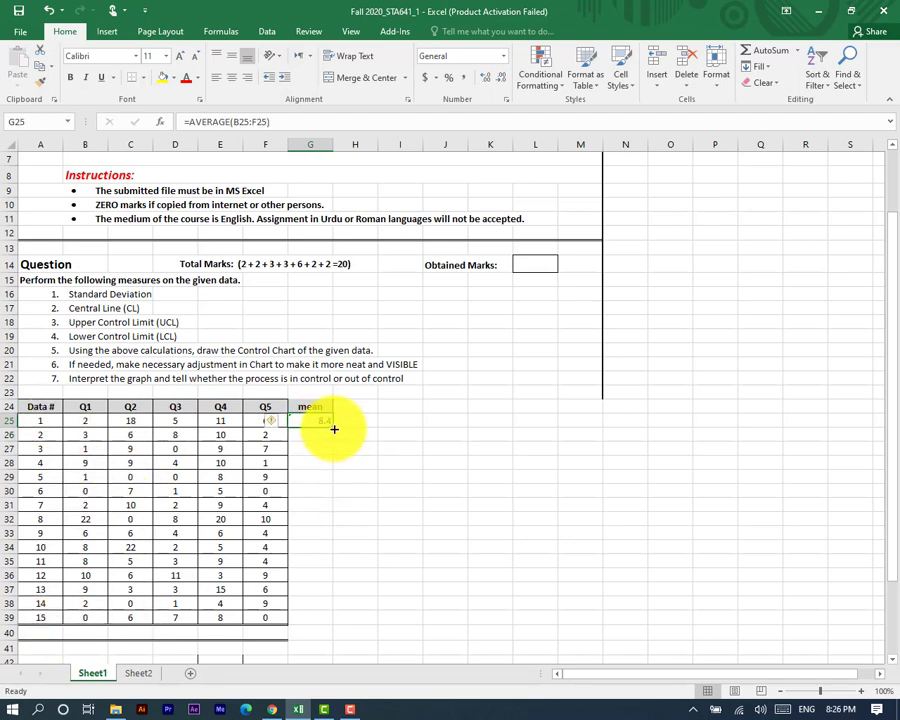
left_click_drag(334, 427, 339, 629)
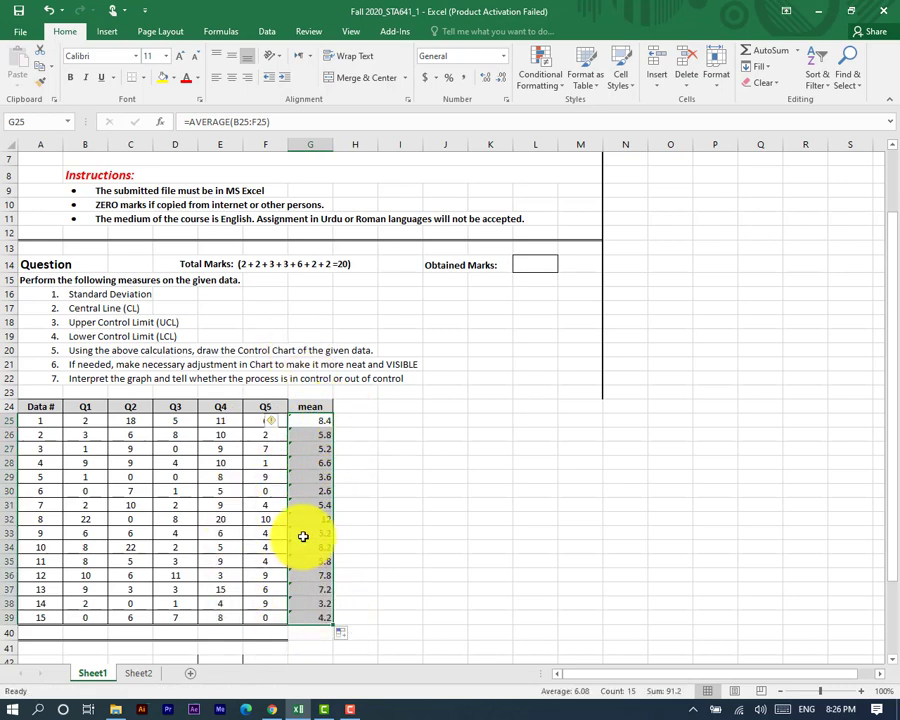
scroll(240, 525, "down", 3)
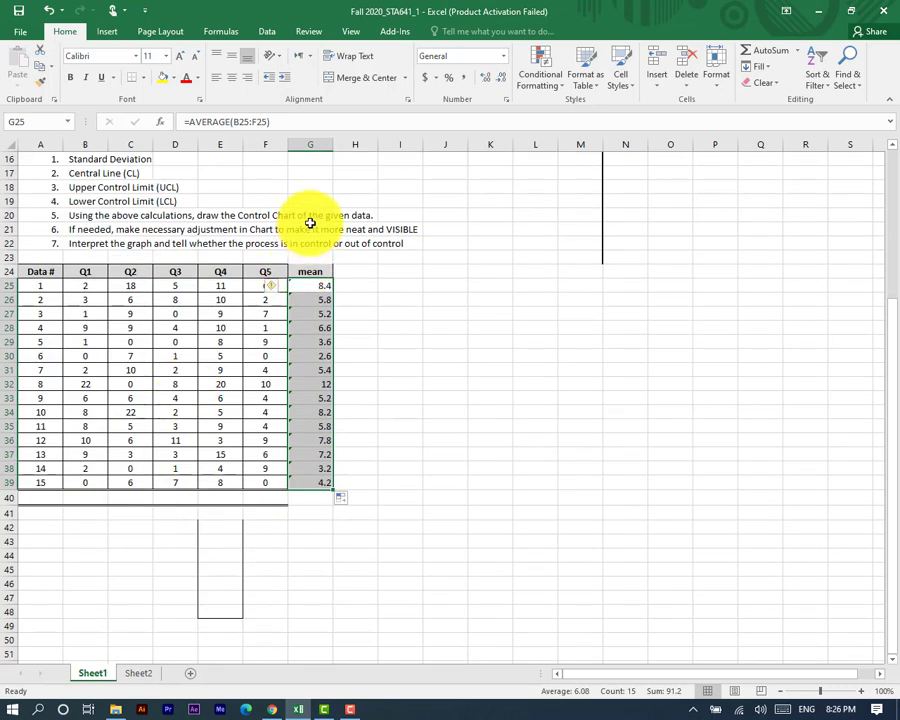
left_click(273, 497)
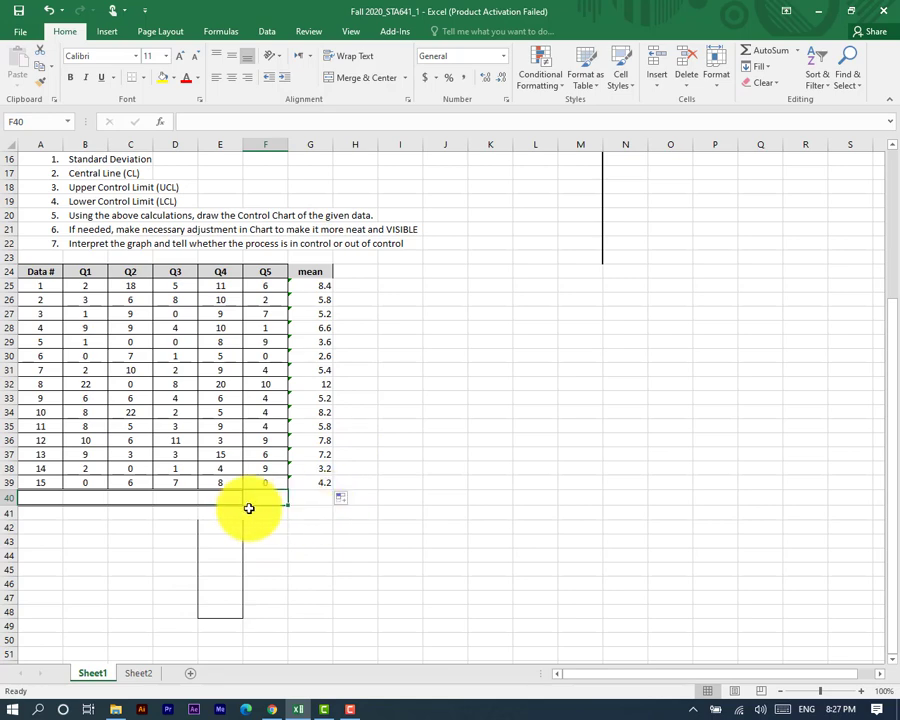
Label F40 'Mean' and put =AVERAGE(G25:G39) in G40, giving 6.08
type("ME")
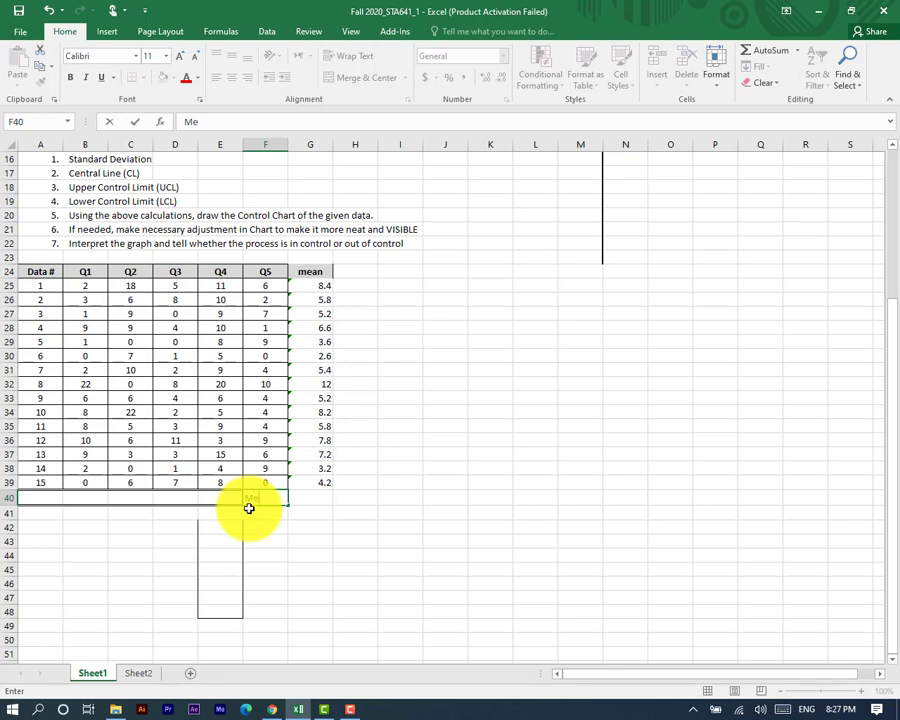
key("Tab")
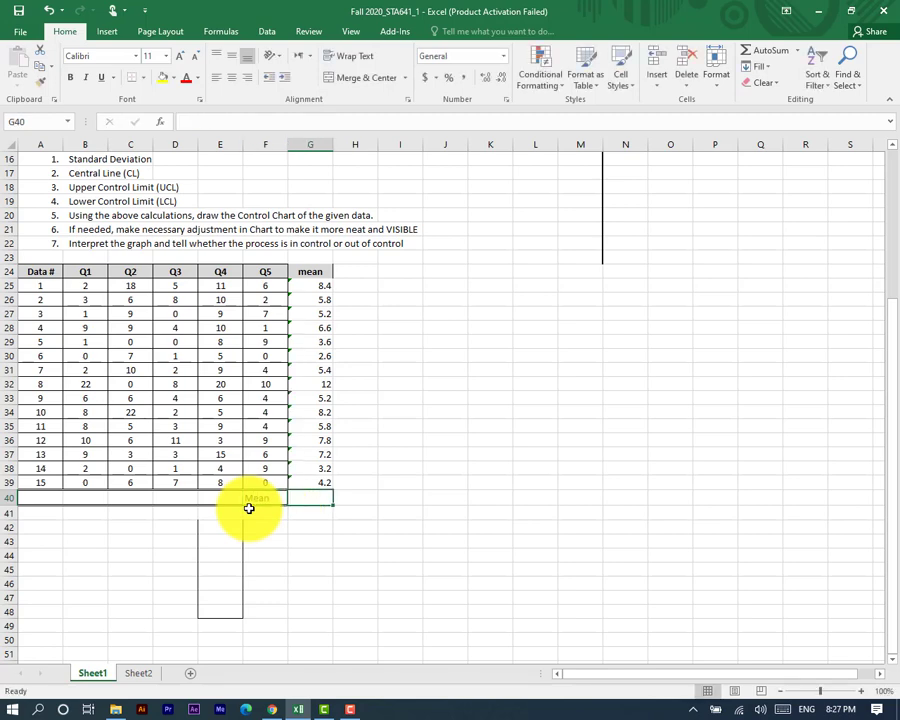
type("=a")
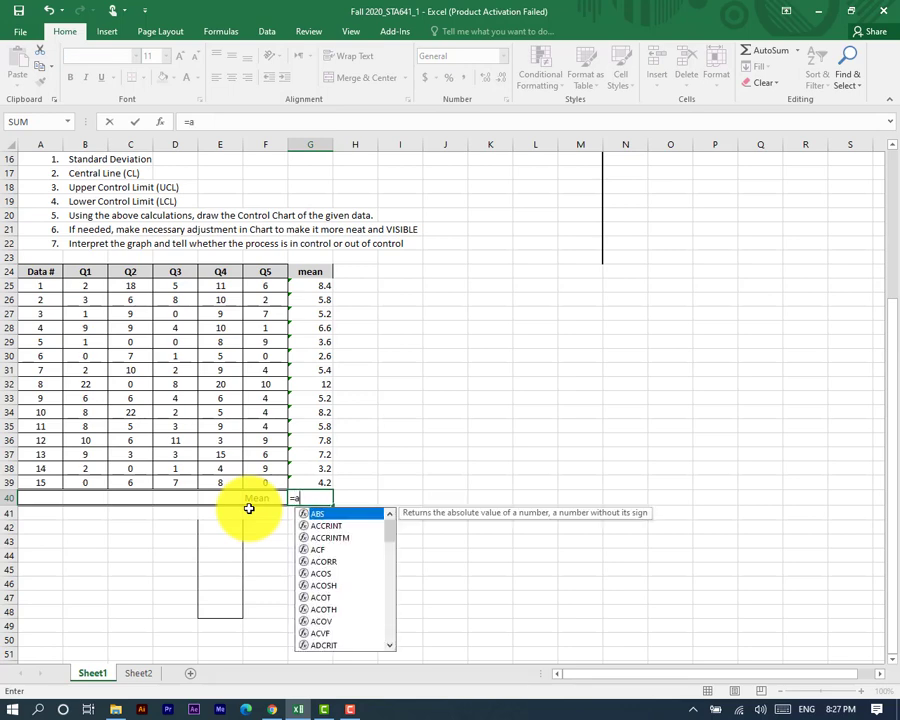
type("ver")
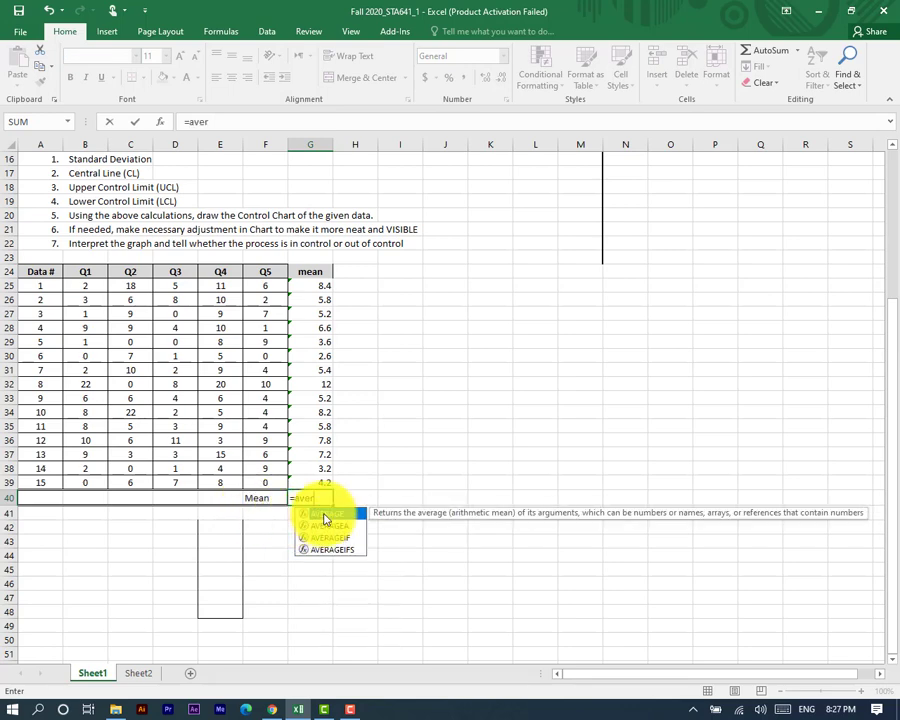
double_click(323, 518)
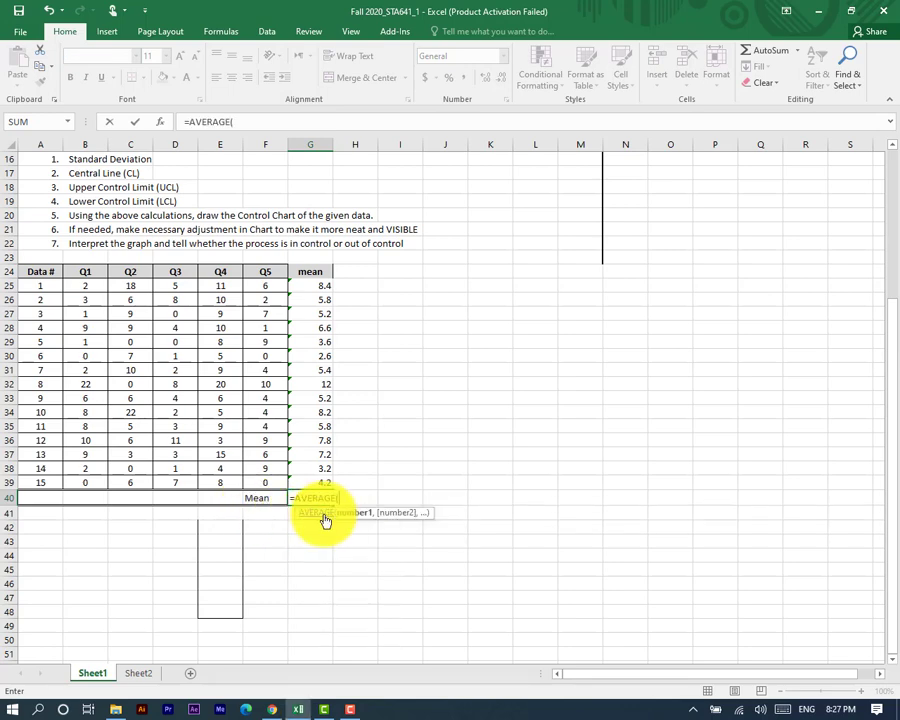
left_click(325, 291)
left_click_drag(325, 291, 313, 482)
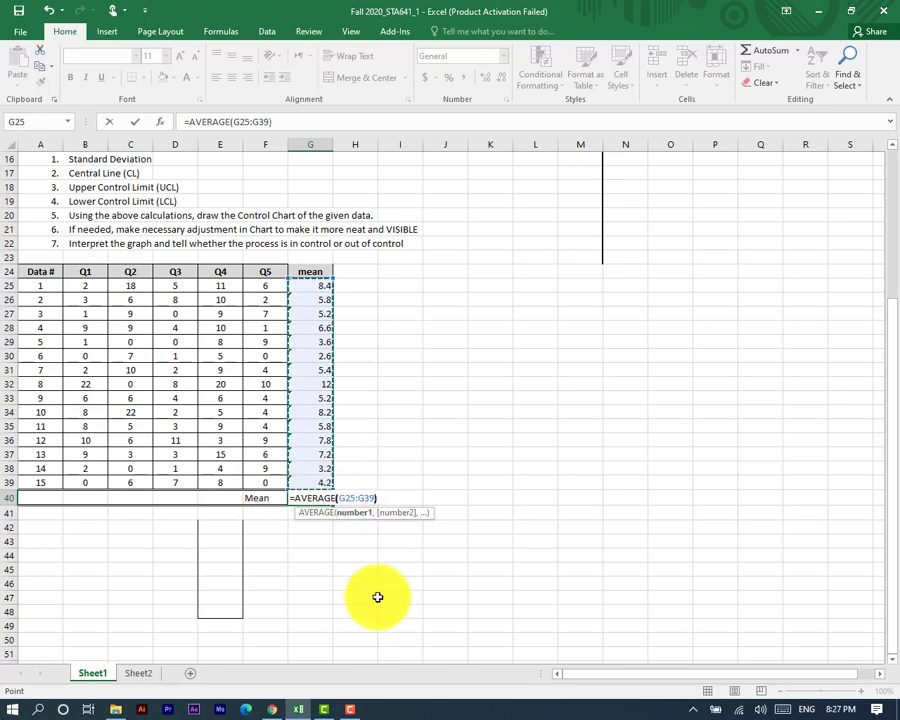
key("Return")
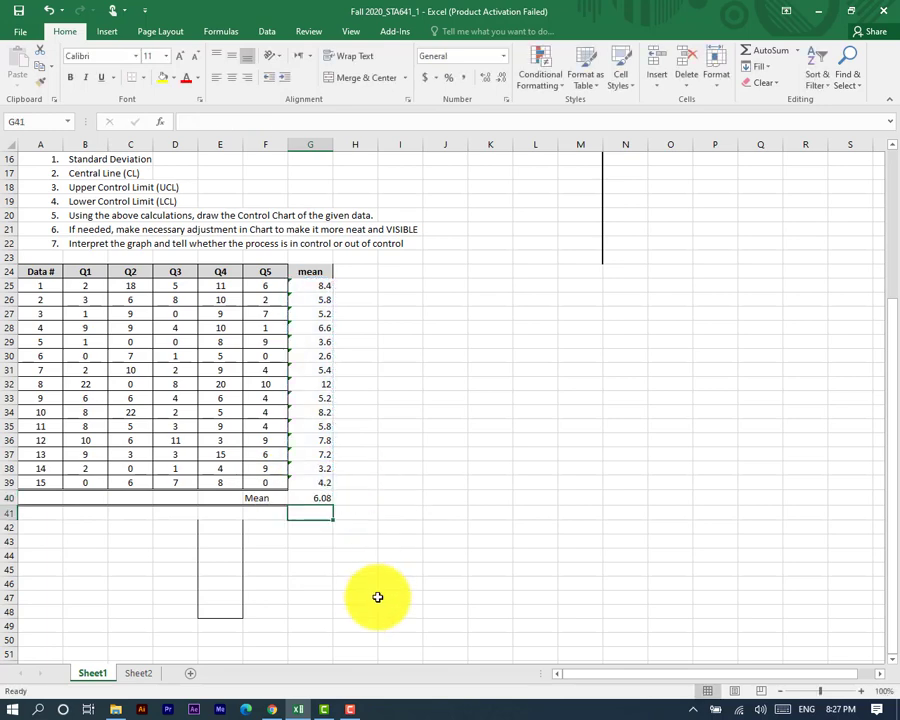
left_click(311, 498)
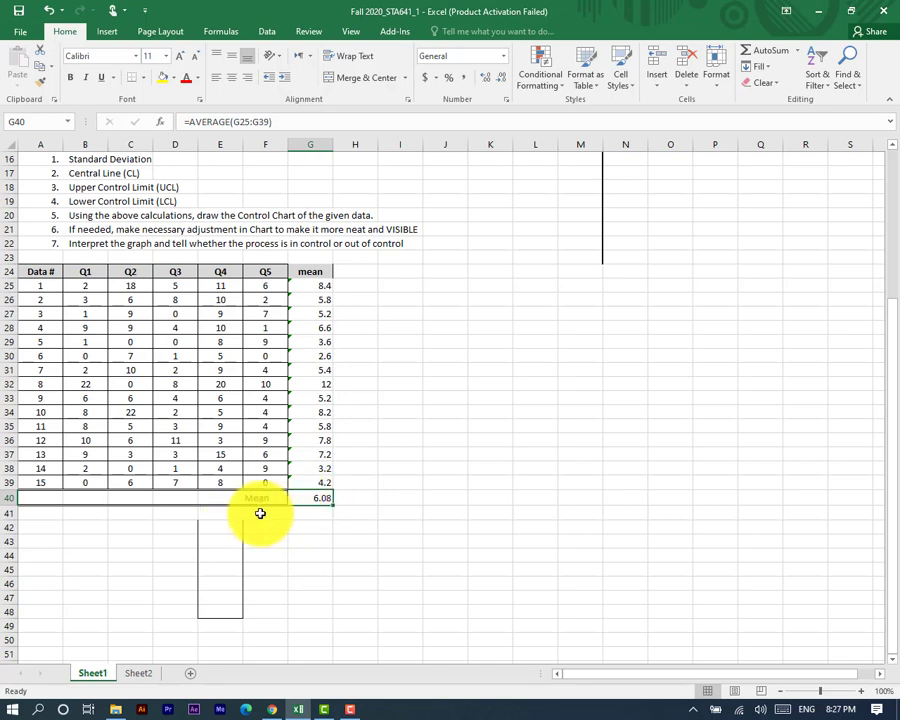
left_click_drag(259, 512, 231, 516)
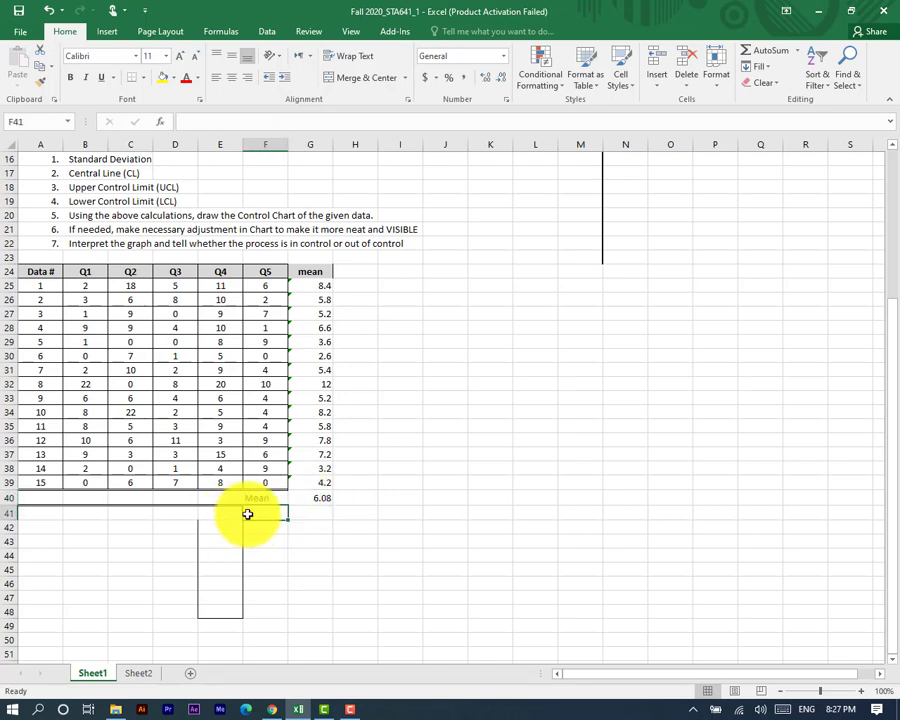
Label F41 'S.d' and compute =STDEV(G25:G39) in G41, giving 2.41519
type("S")
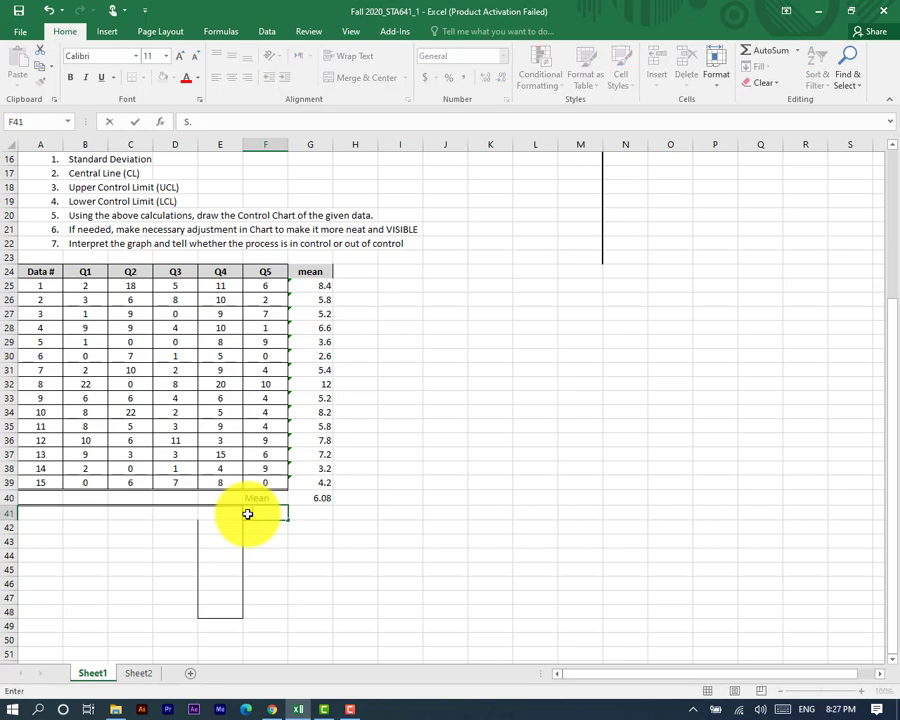
type(".d")
left_click(308, 540)
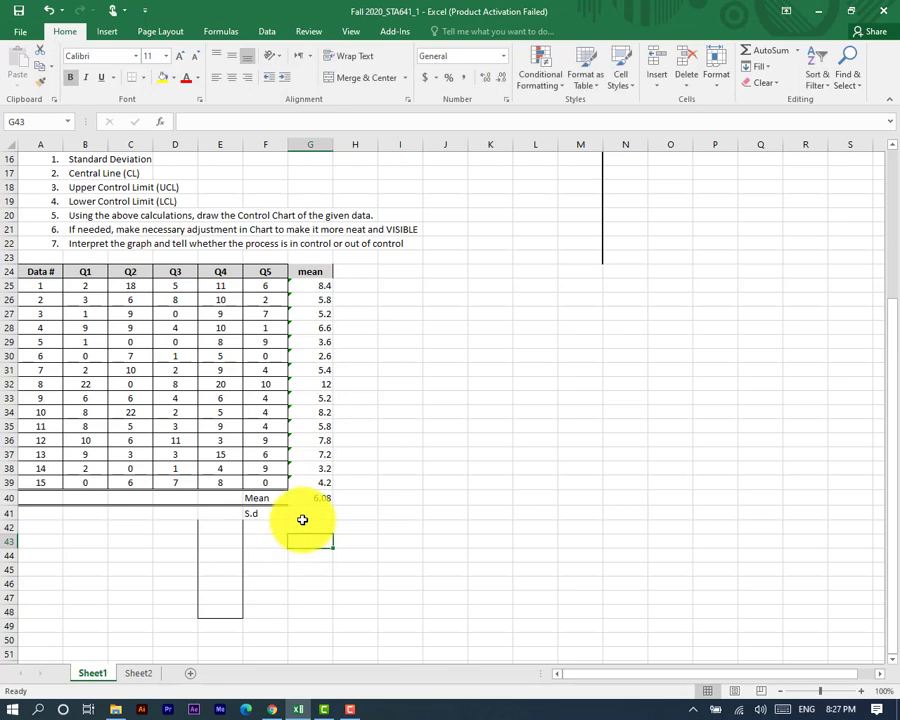
left_click(300, 516)
type("=")
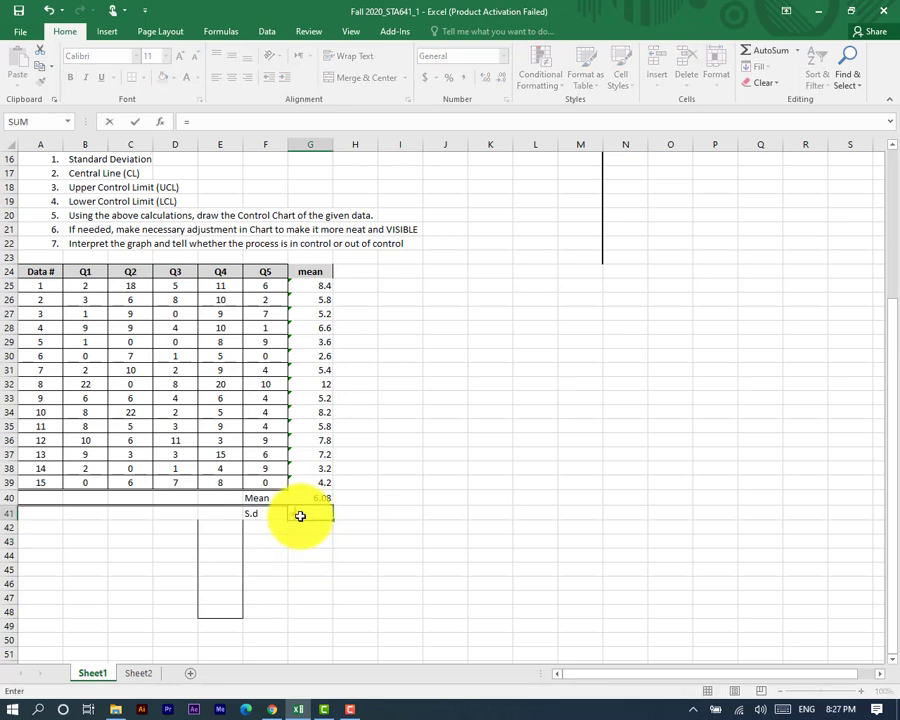
type("stdev")
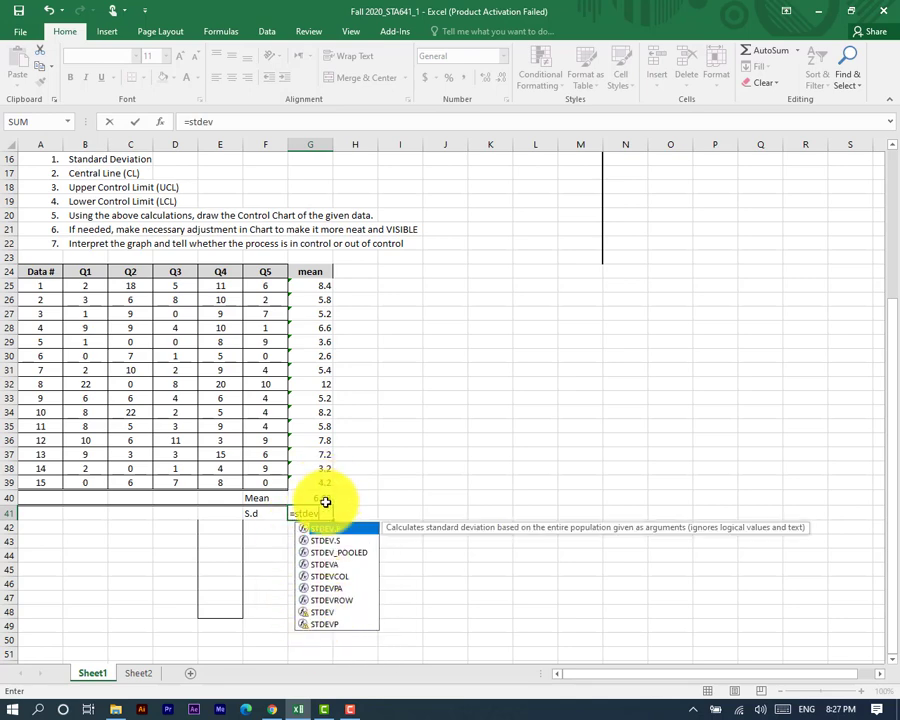
type("(")
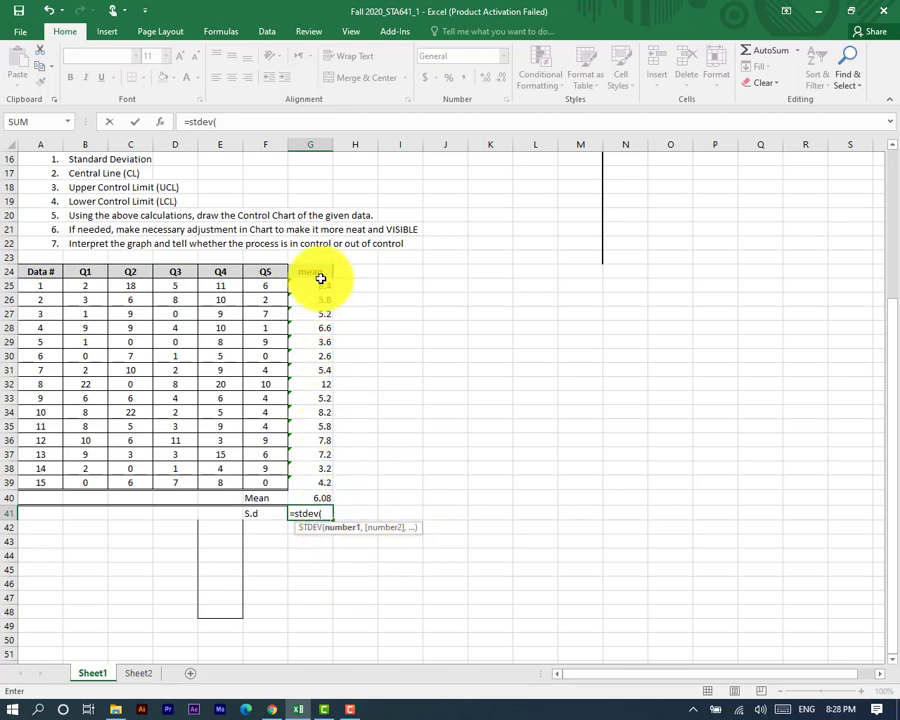
left_click(320, 284)
left_click_drag(321, 279, 312, 477)
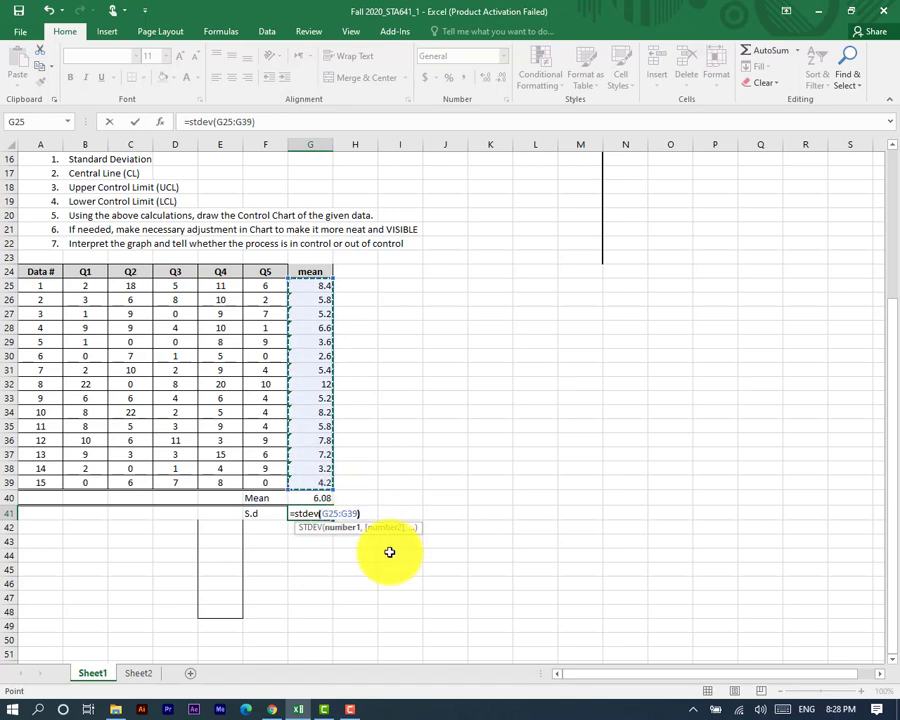
type(")")
key("Return")
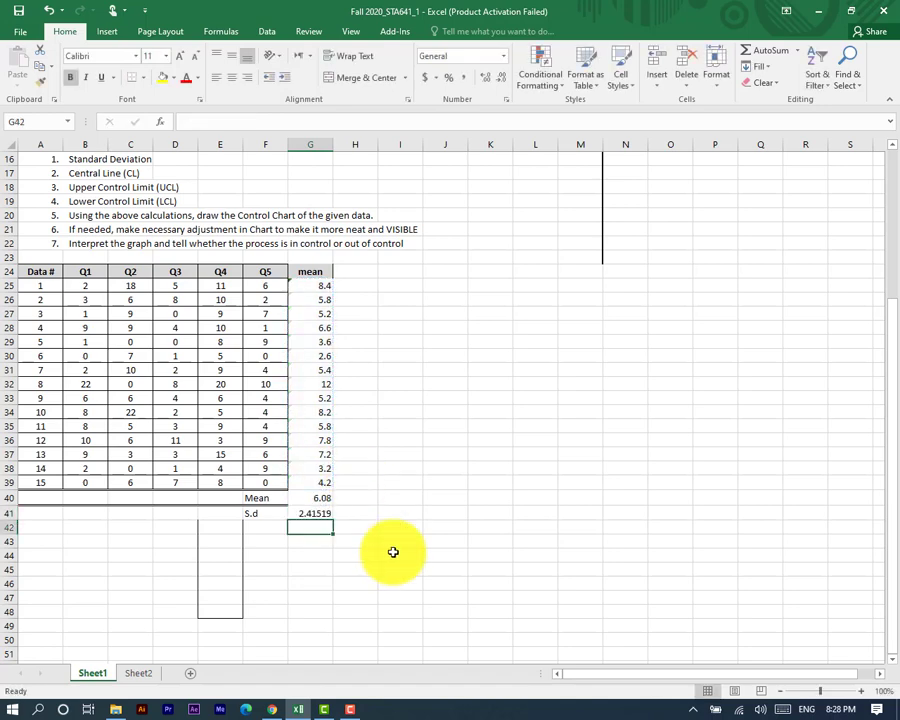
left_click(303, 517)
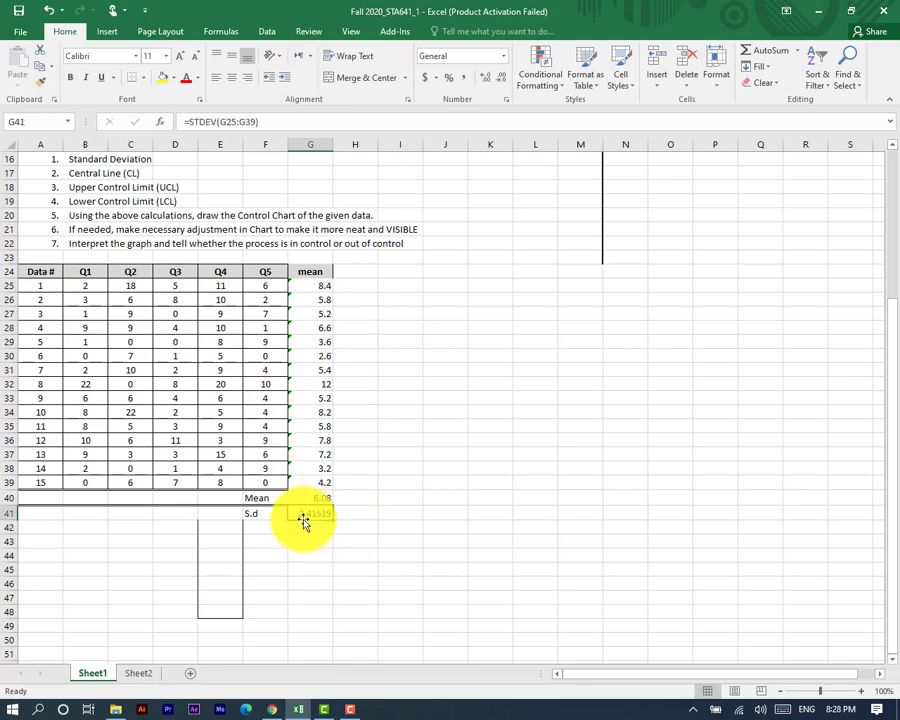
left_click(264, 510)
key("Return")
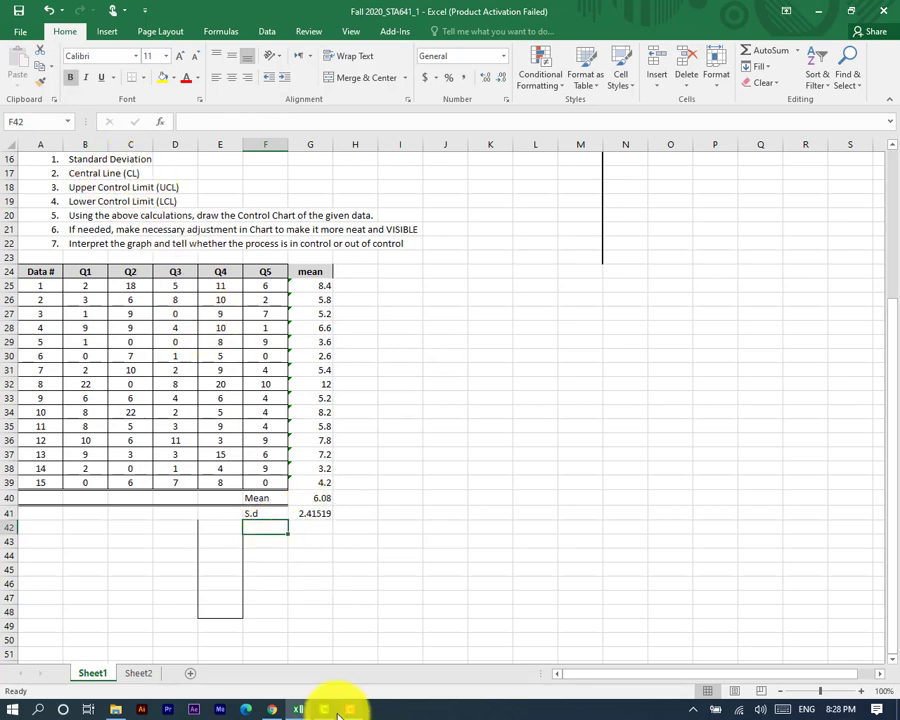
mouse_move(337, 712)
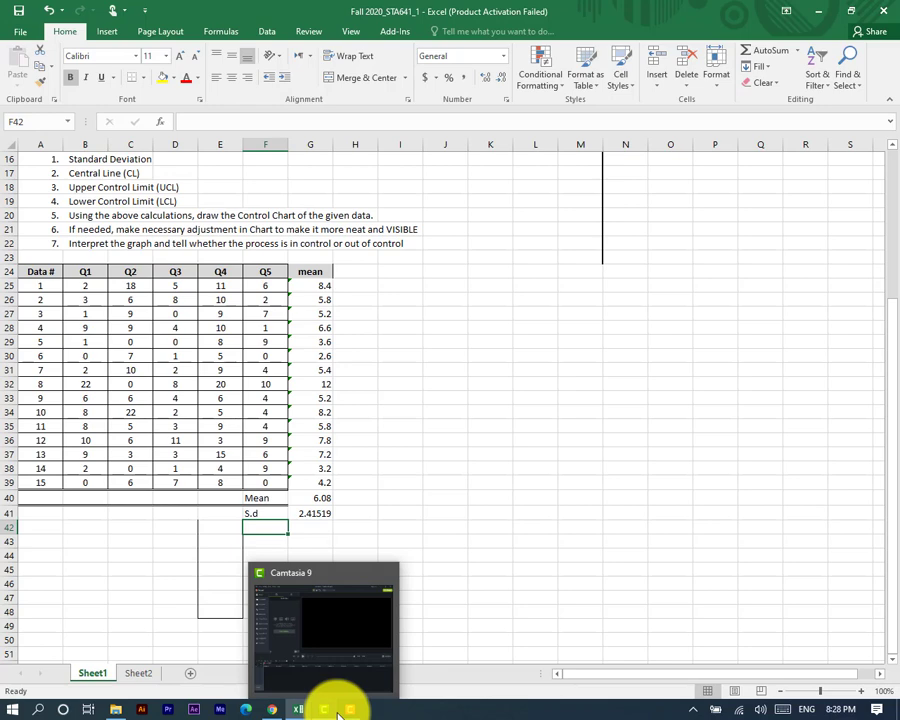
Label F42 'CL' and set G42 to =G40 so it shows 6.08
type("CL")
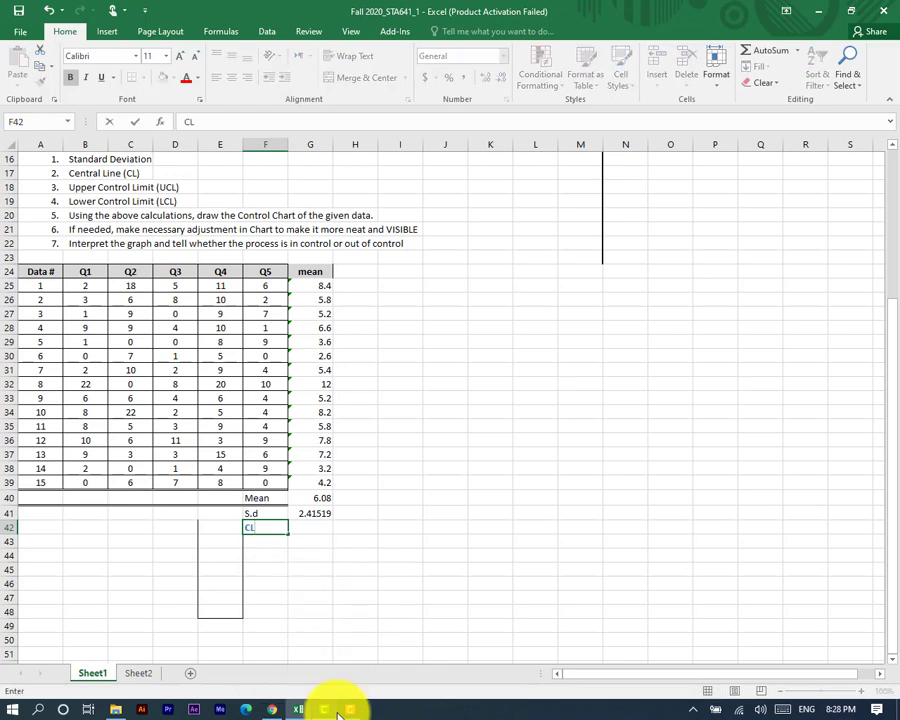
key("Tab")
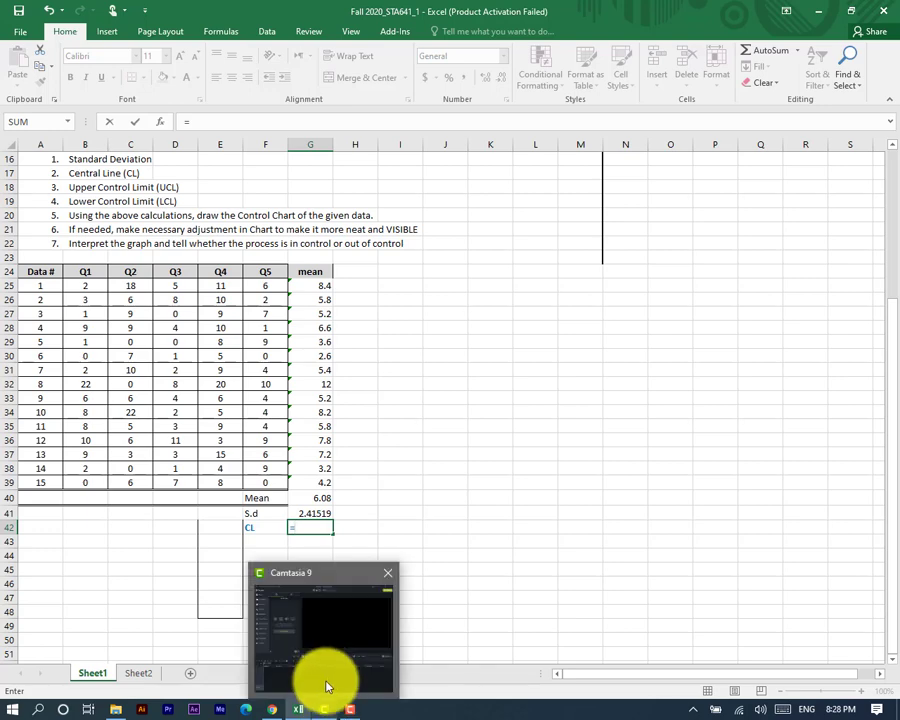
left_click(317, 499)
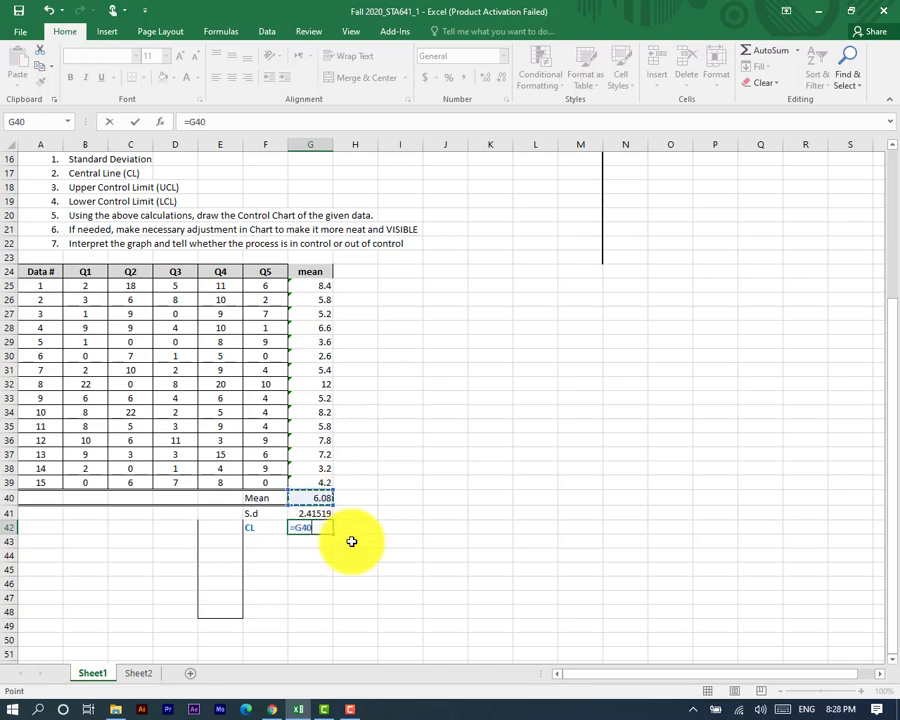
key("Return")
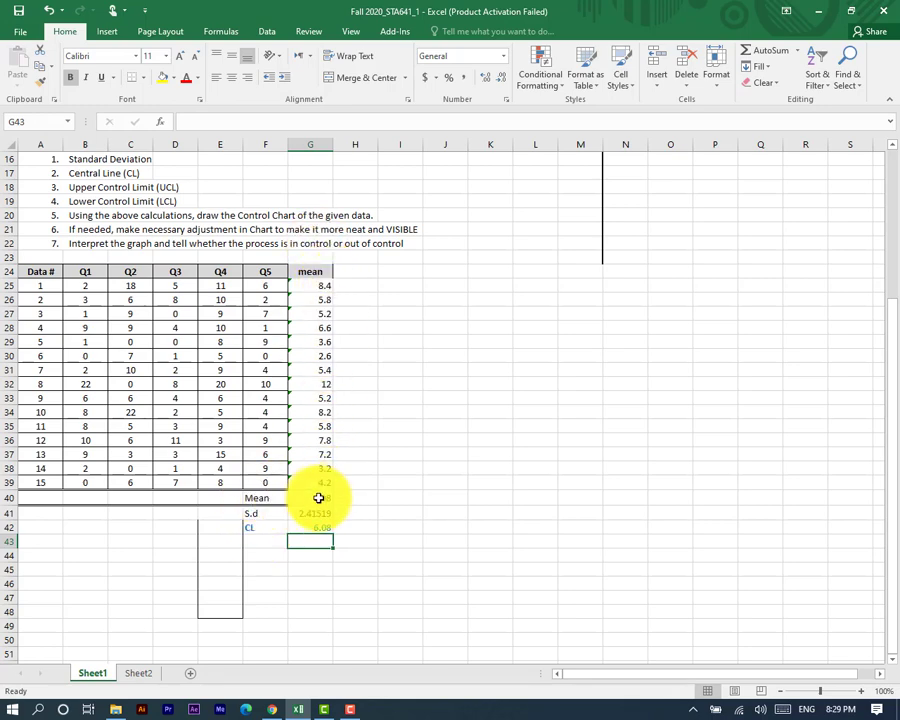
Label F43 'ULC' and enter =G40+3*(G41) in G43 for an upper limit of 13.32557
left_click(258, 539)
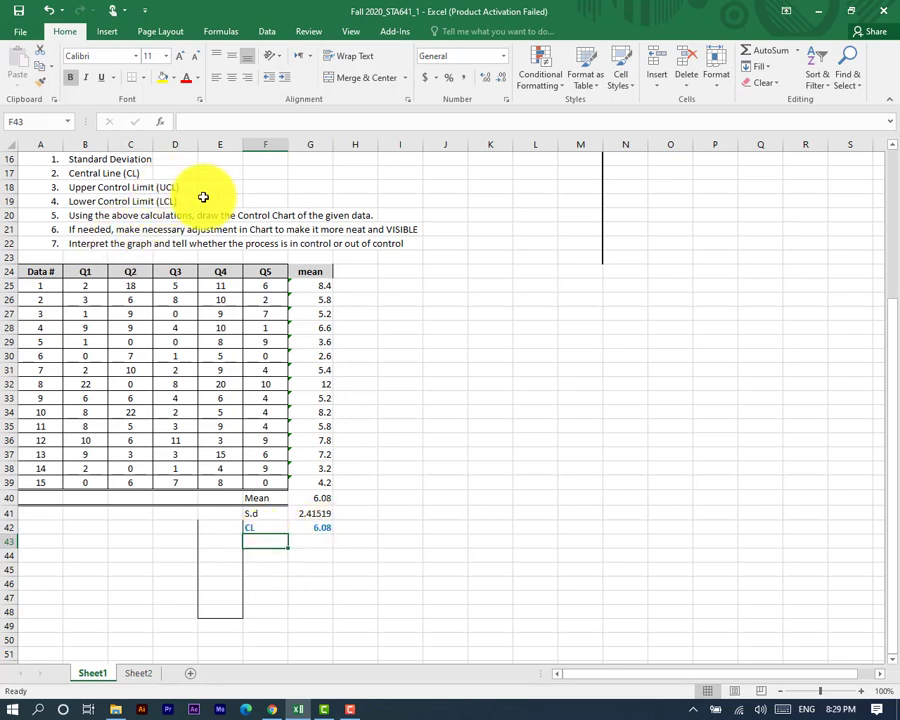
type("U")
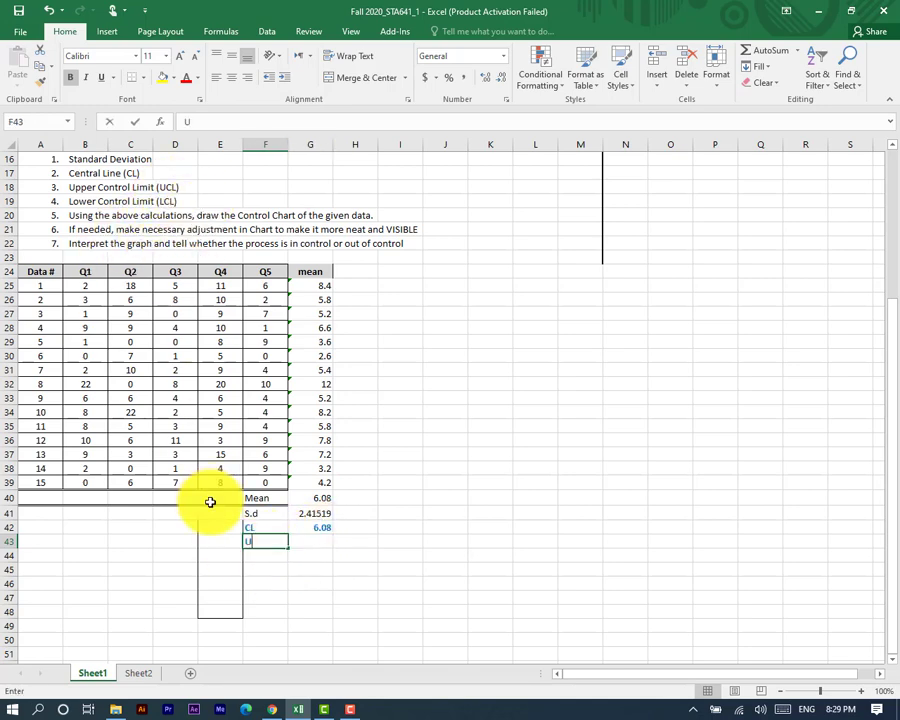
type("LC")
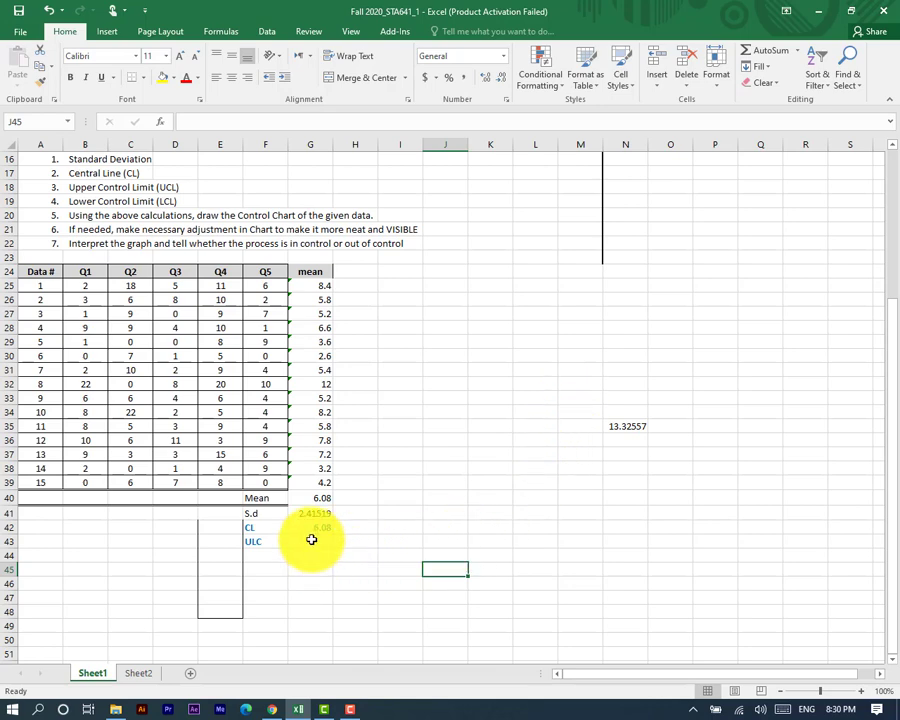
left_click(311, 540)
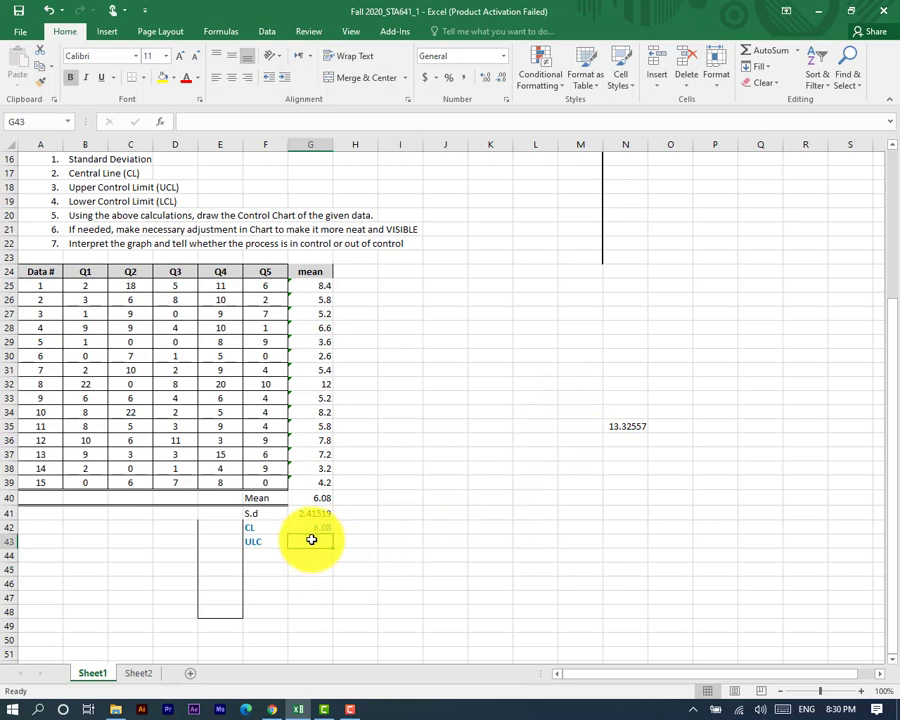
type("=")
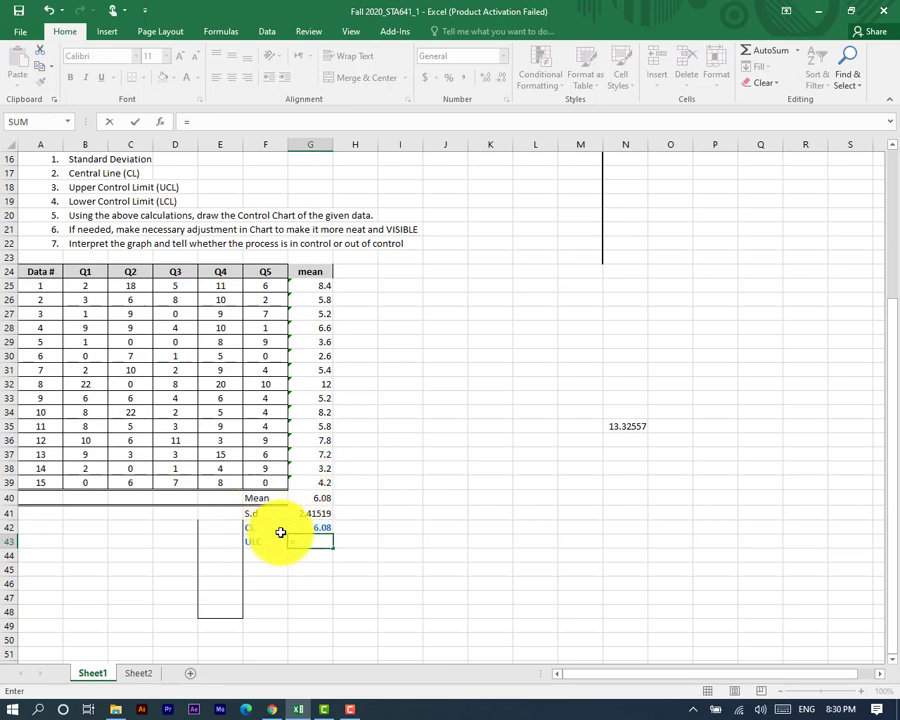
left_click(323, 500)
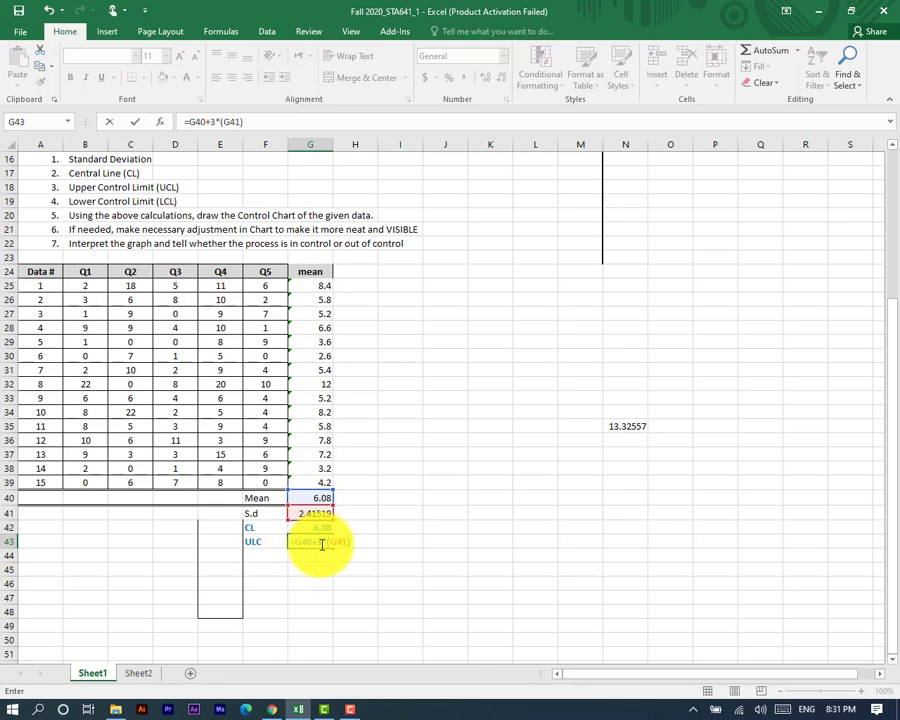
key("Return")
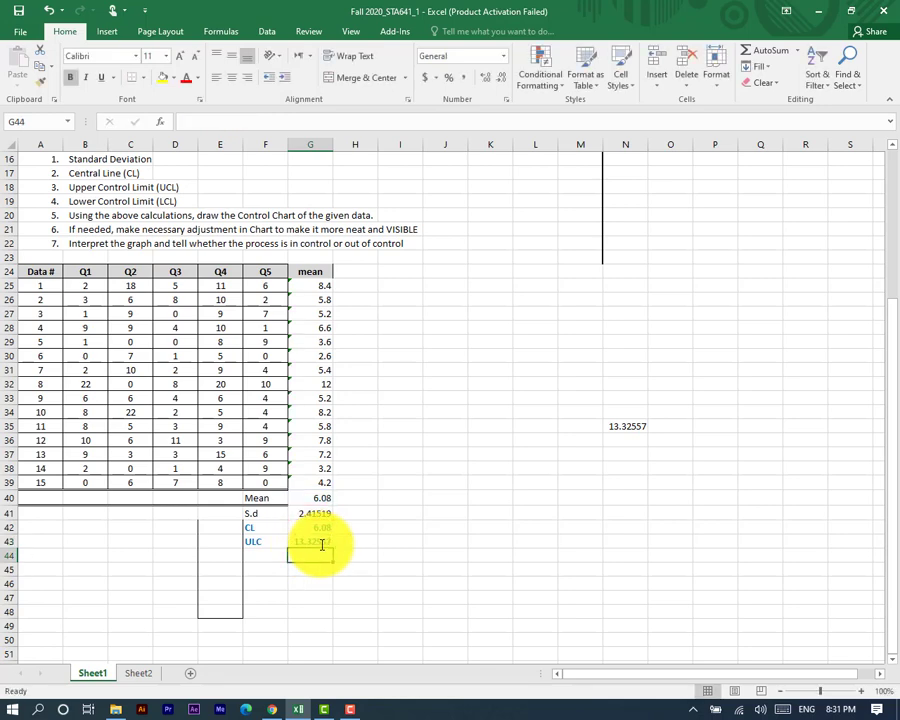
left_click(314, 542)
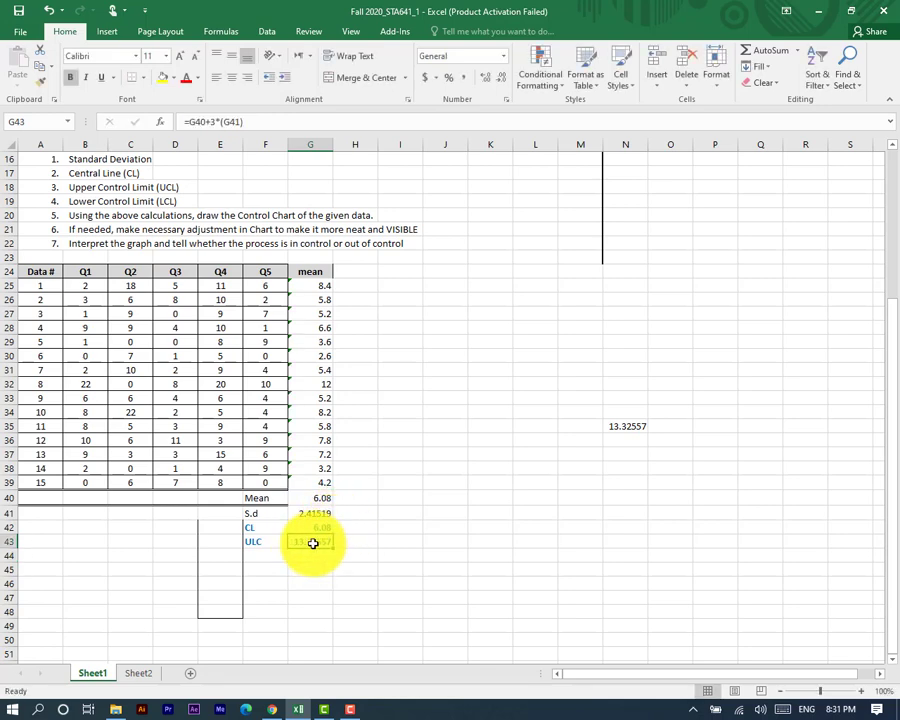
Rewrite G43 as =G40+3*(STDEV(G25:G39)), accepting Excel's correction; result stays 13.32557
double_click(316, 542)
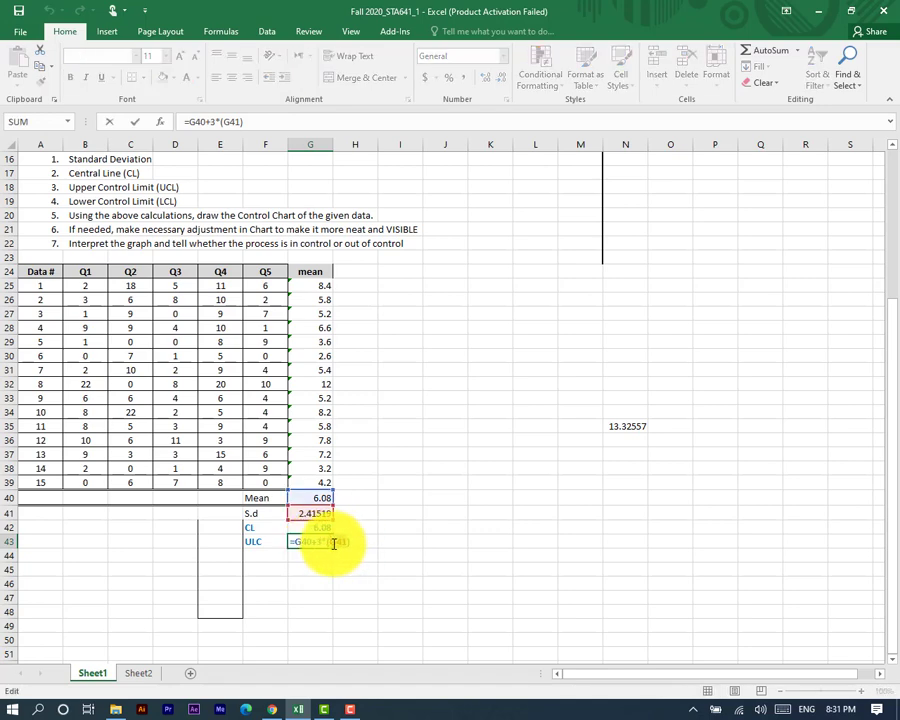
key("BackSpace")
key("BackSpace")
key("BackSpace")
type("ste")
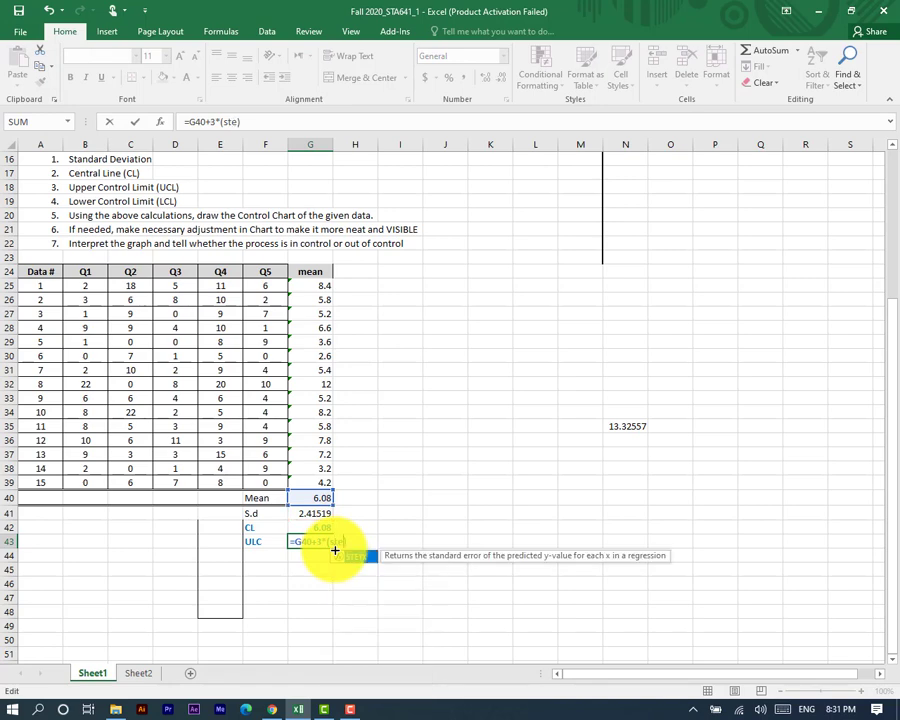
type("v")
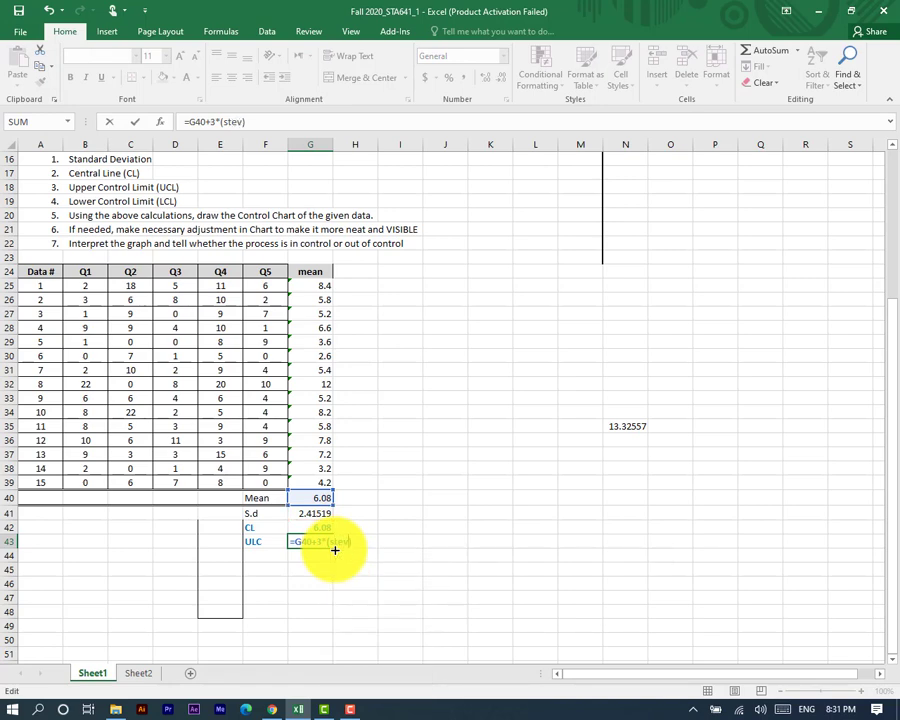
key("BackSpace")
key("BackSpace")
type("de")
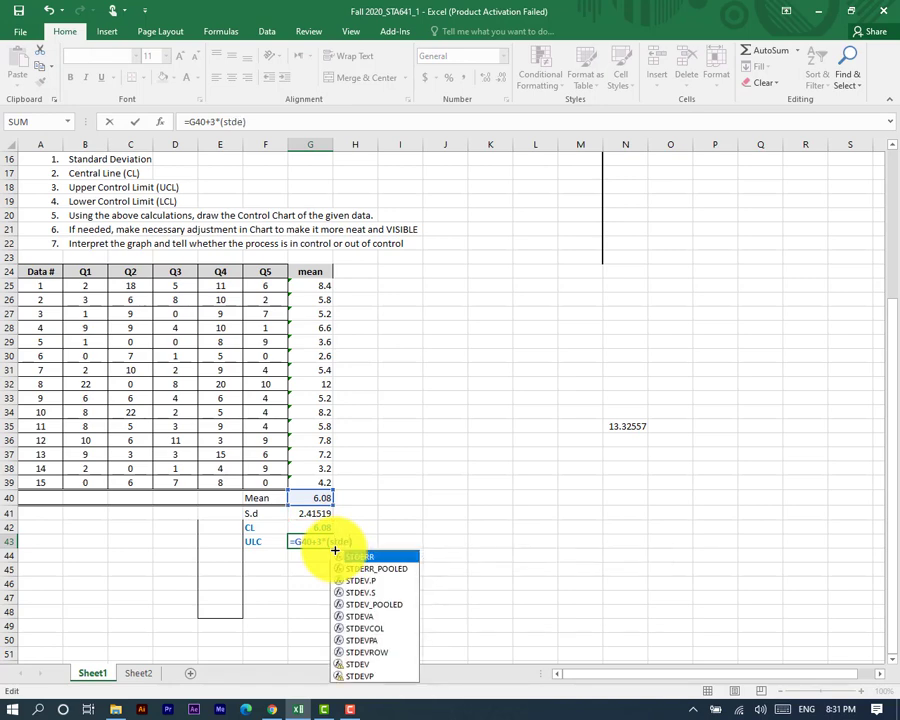
type("v")
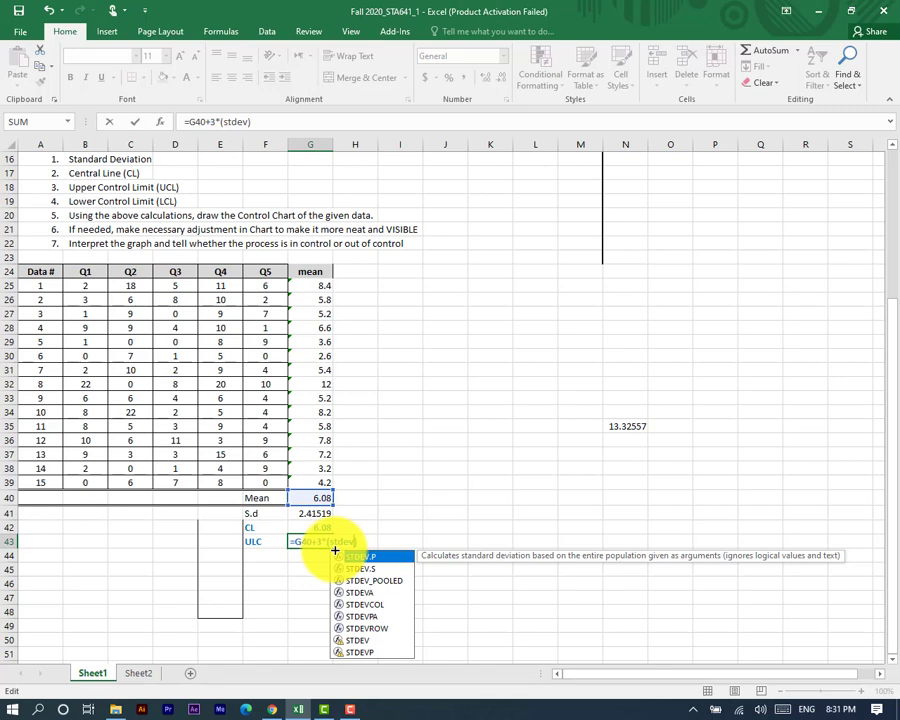
type("(")
left_click(317, 284)
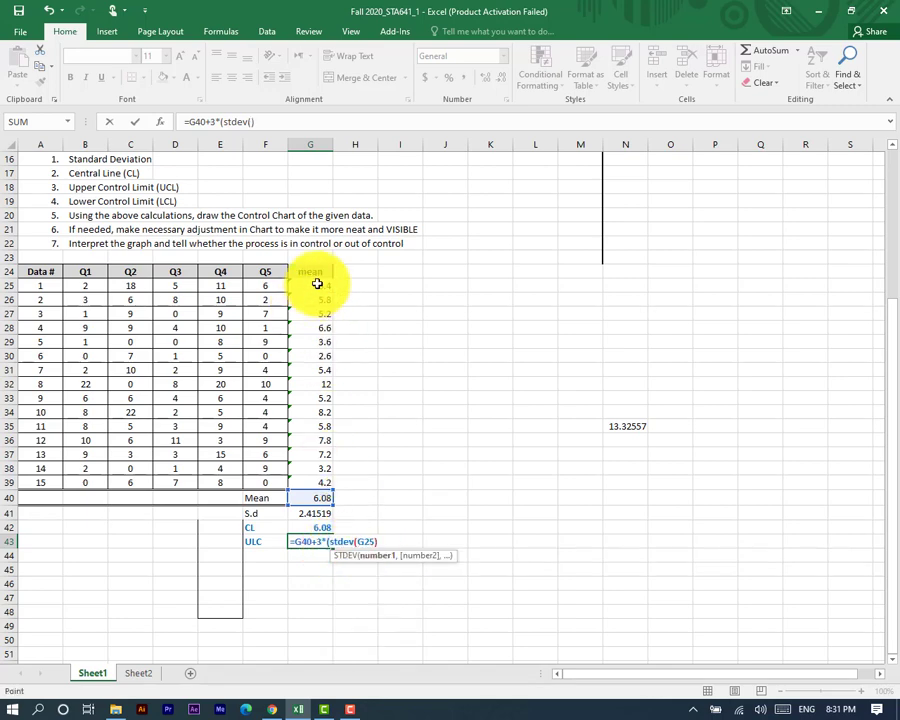
left_click_drag(317, 284, 305, 484)
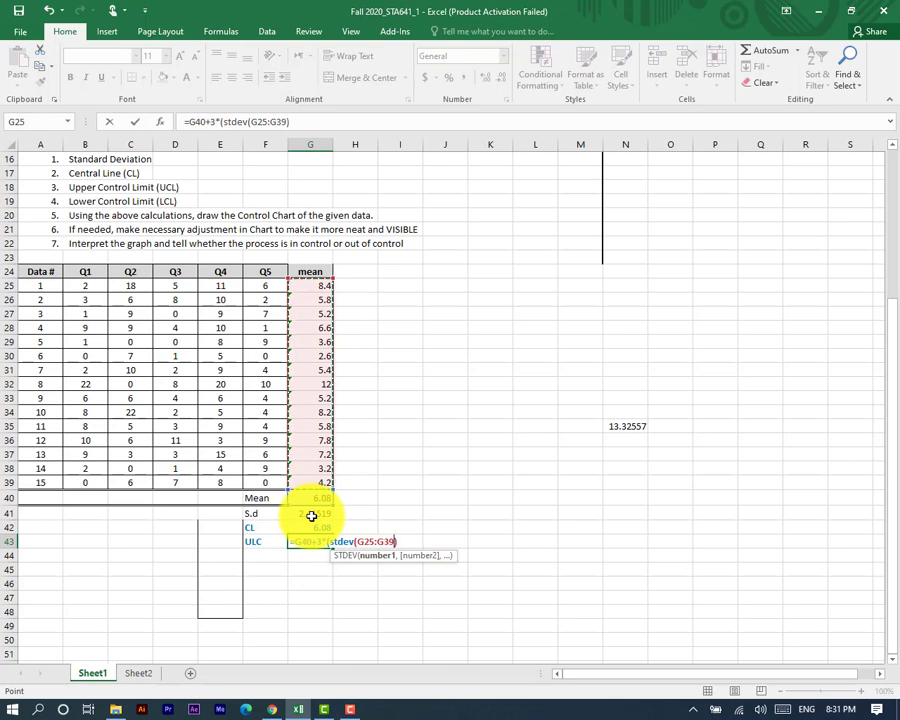
key("Return")
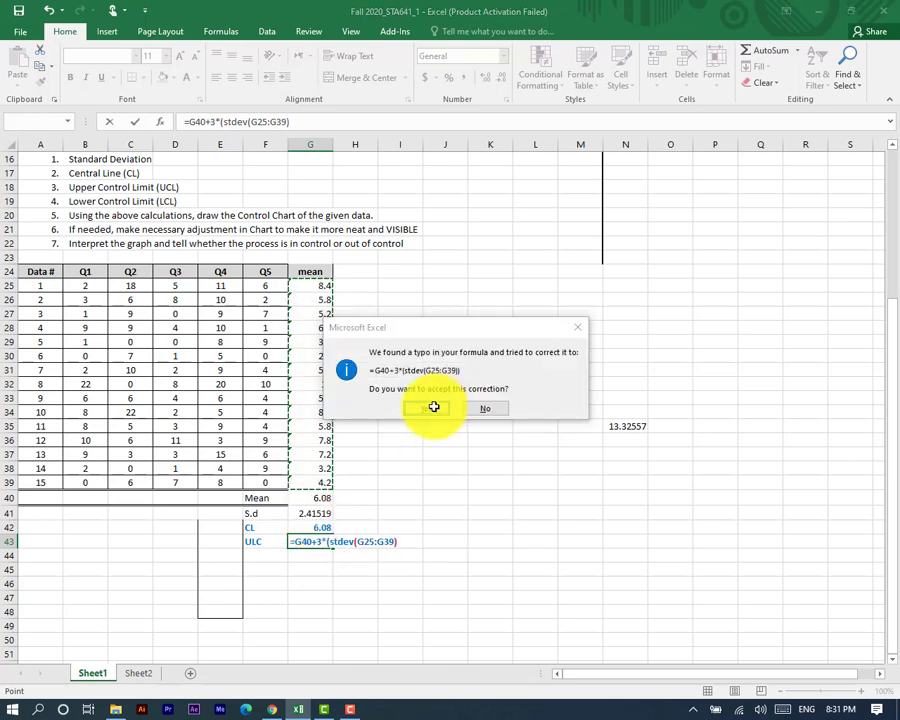
left_click(436, 408)
left_click(323, 544)
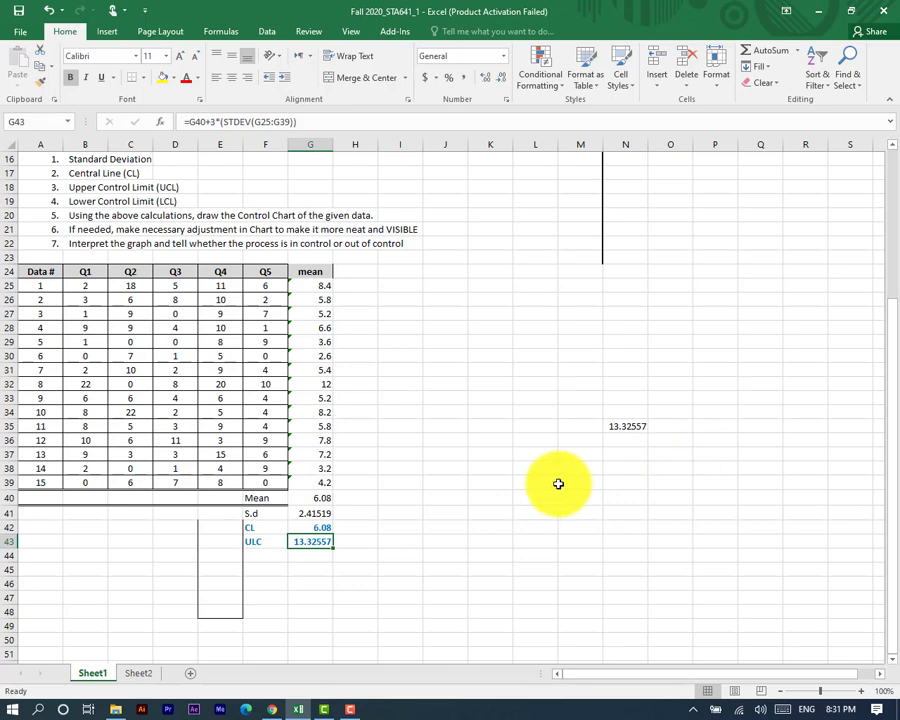
Label F44 'LCL' and enter =G40-3*(G41) in G44, giving -1.16557
left_click(262, 546)
left_click(265, 558)
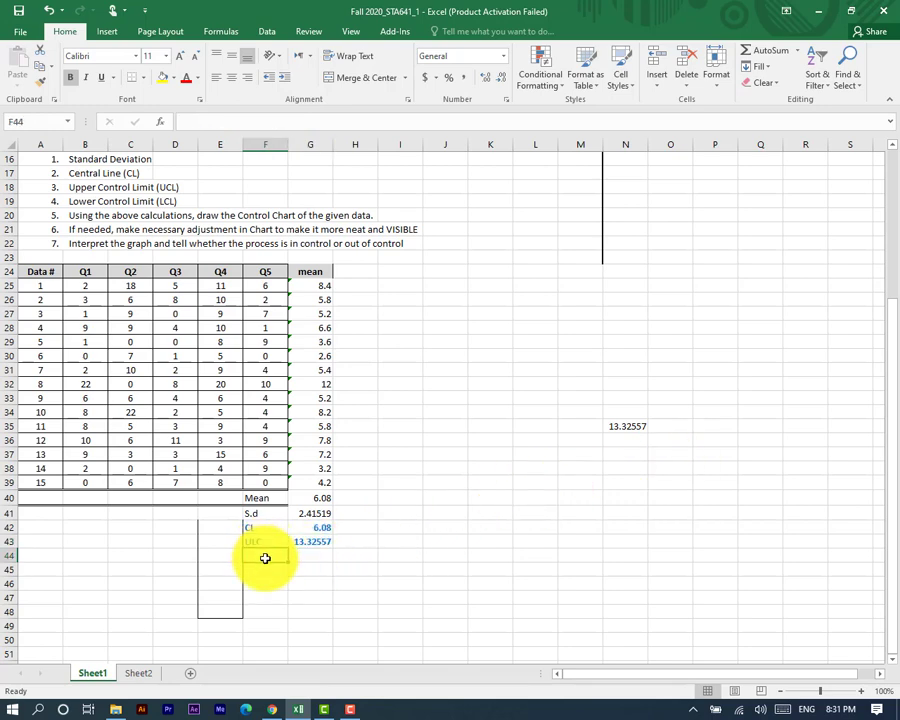
type("LC")
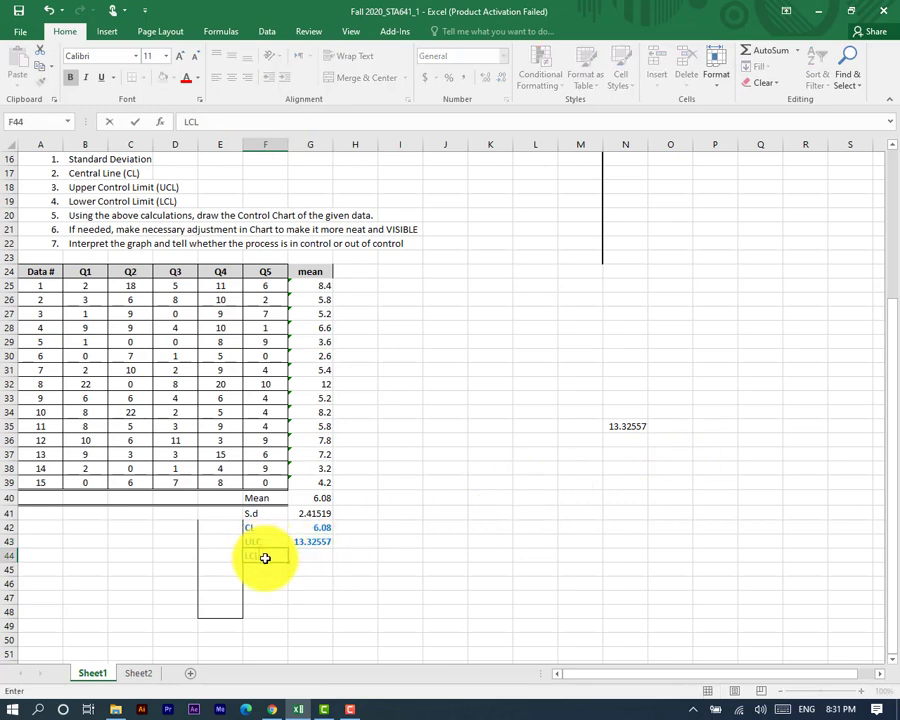
type("L")
key("Tab")
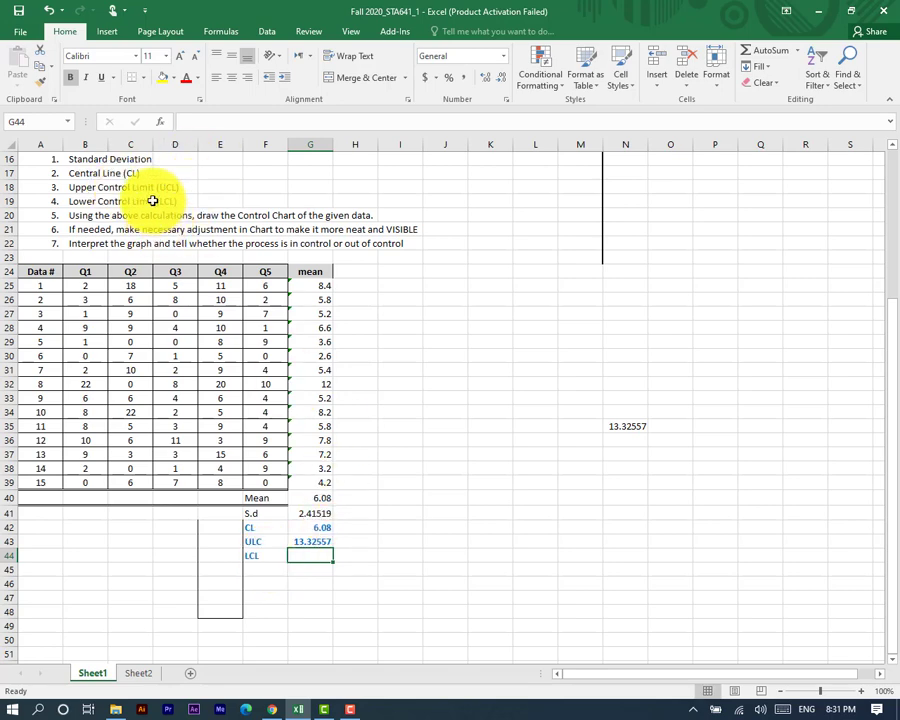
type("=")
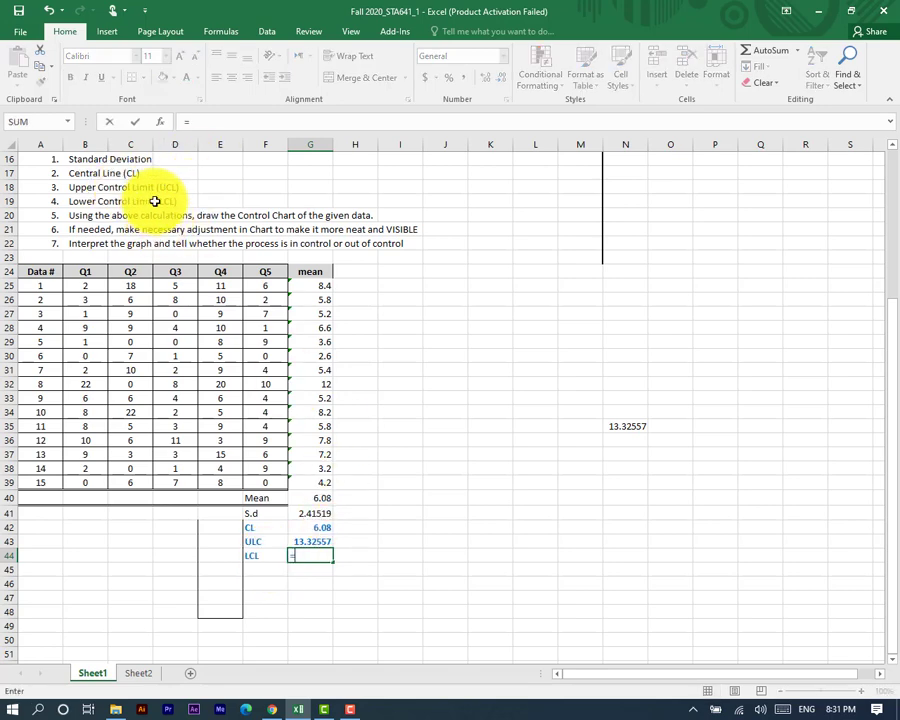
left_click(313, 500)
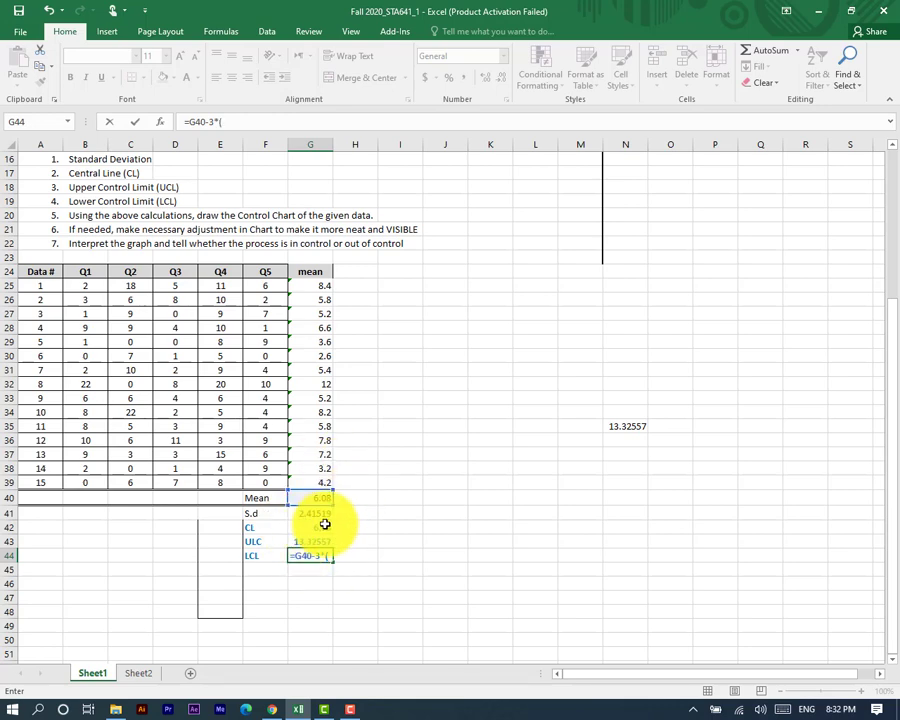
left_click(319, 514)
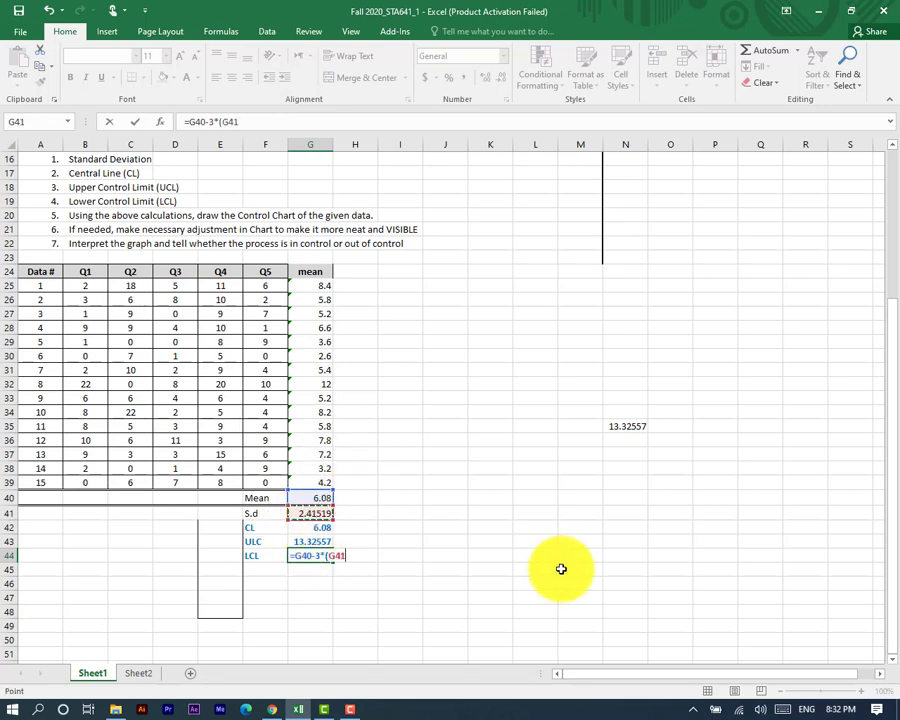
type(")")
key("Return")
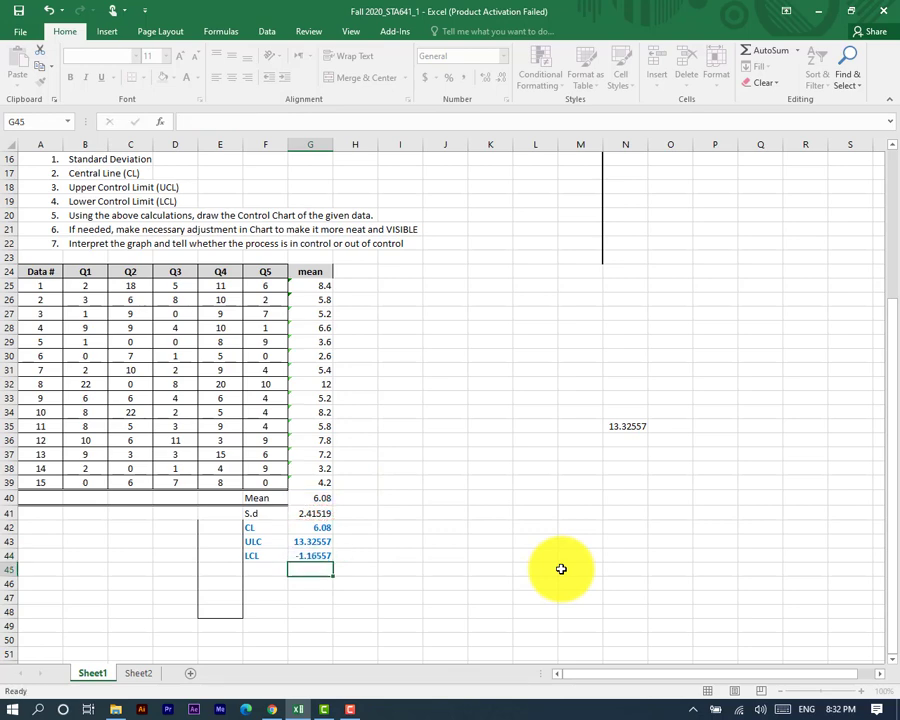
Change G44 to =G40-3*(STDEV(G25:G39)), keeping the lower limit at -1.16557
double_click(313, 556)
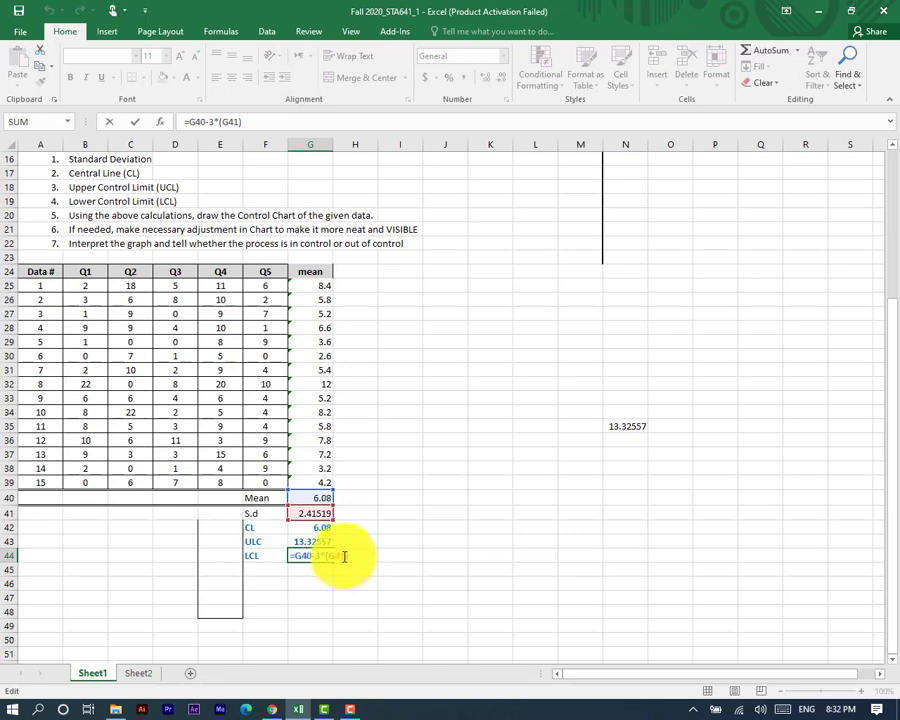
double_click(326, 557)
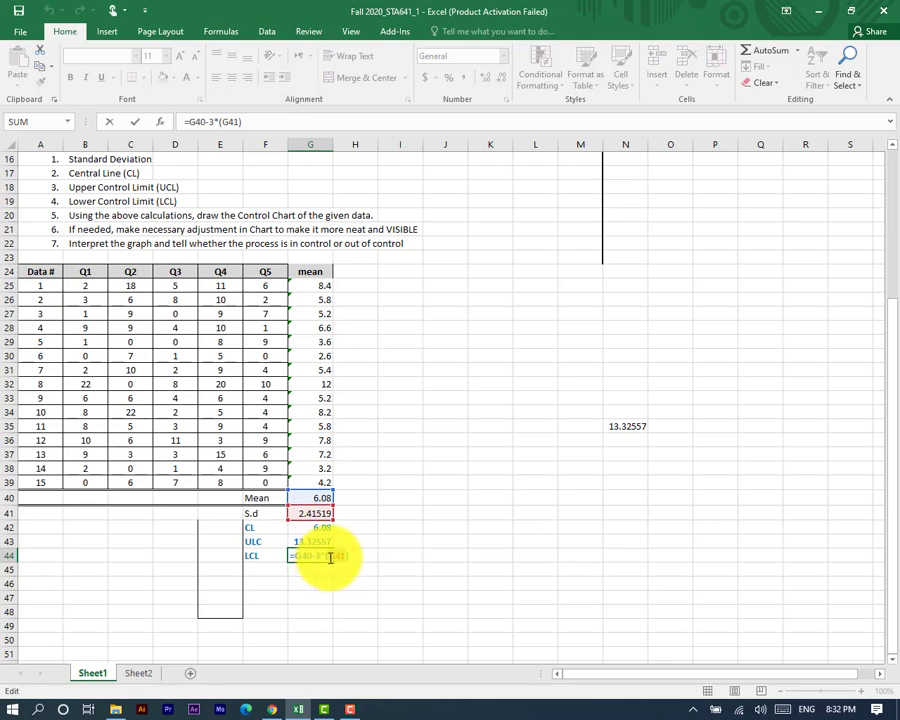
type("ste")
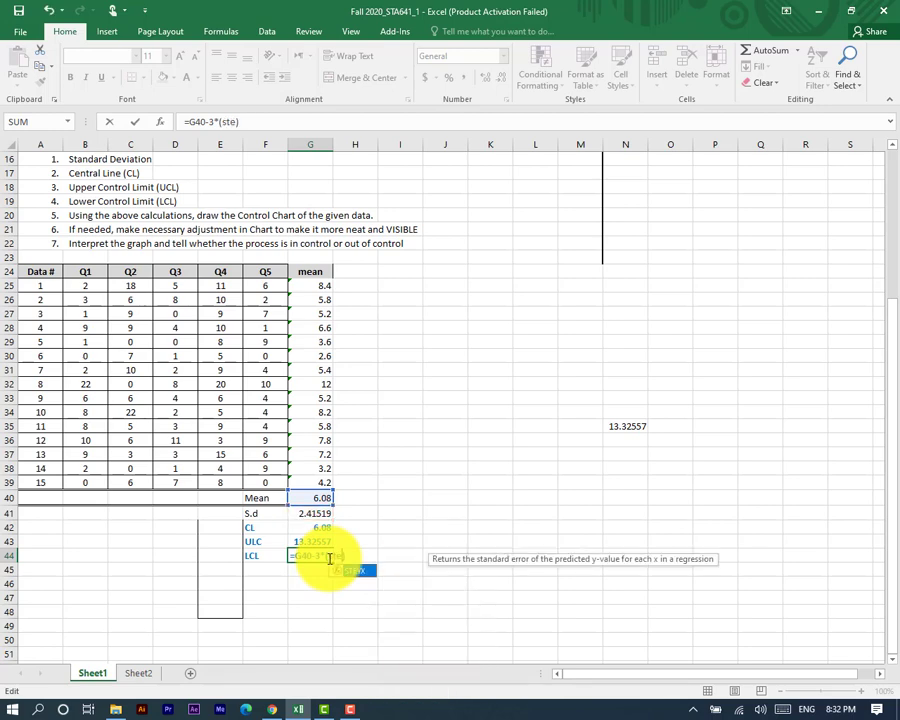
key("BackSpace")
type("de")
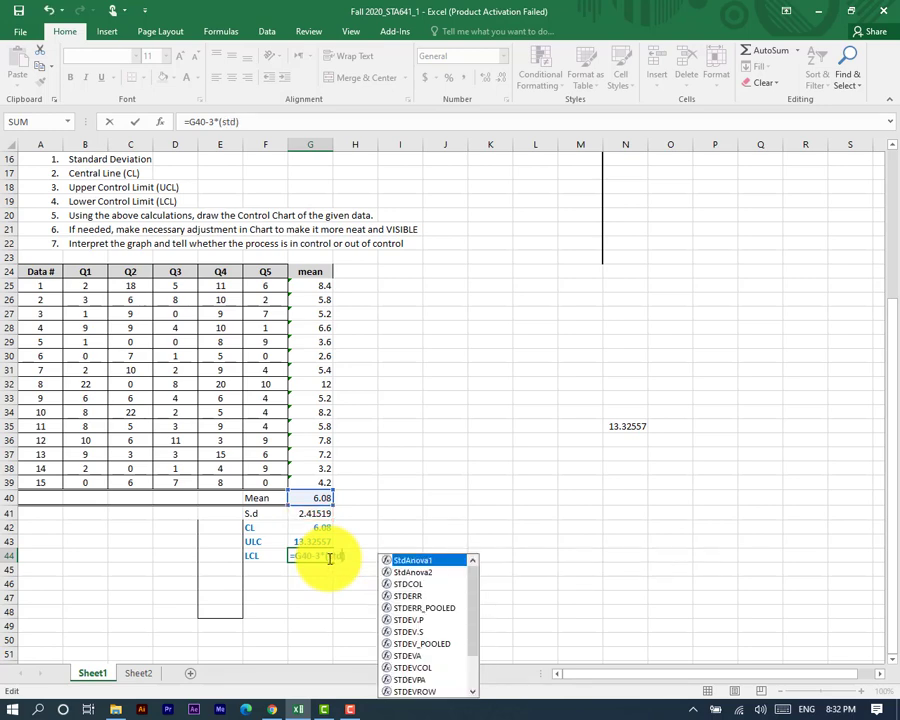
type("v(")
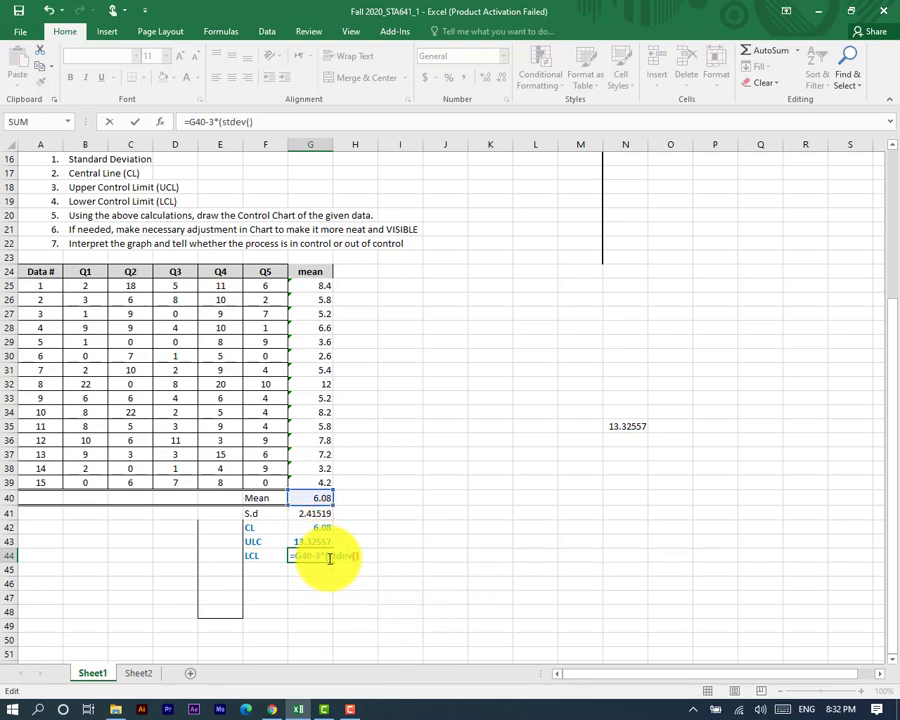
left_click_drag(313, 287, 312, 484)
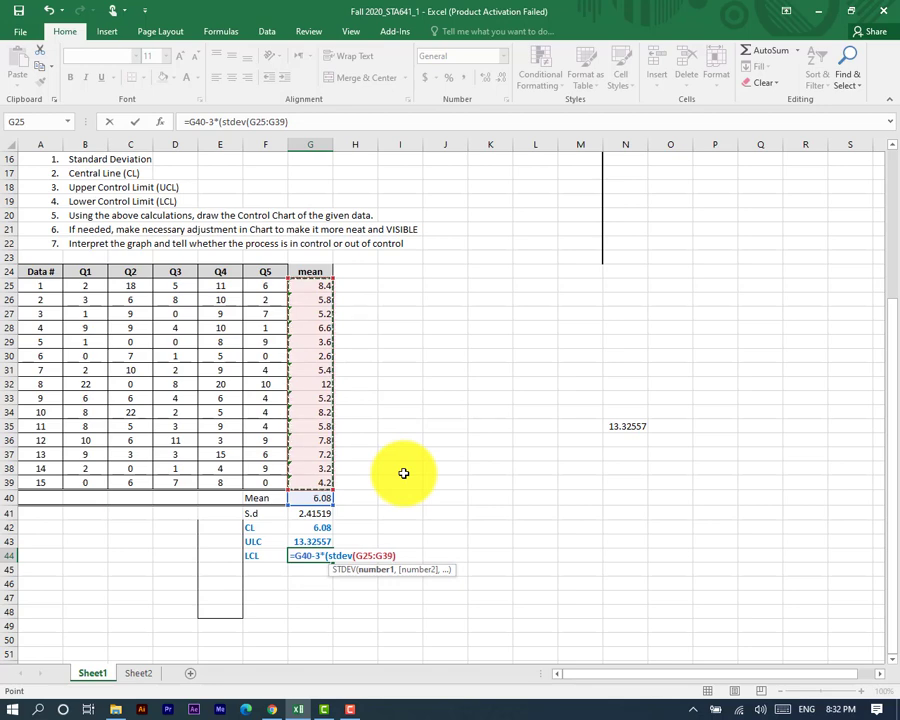
key("Right")
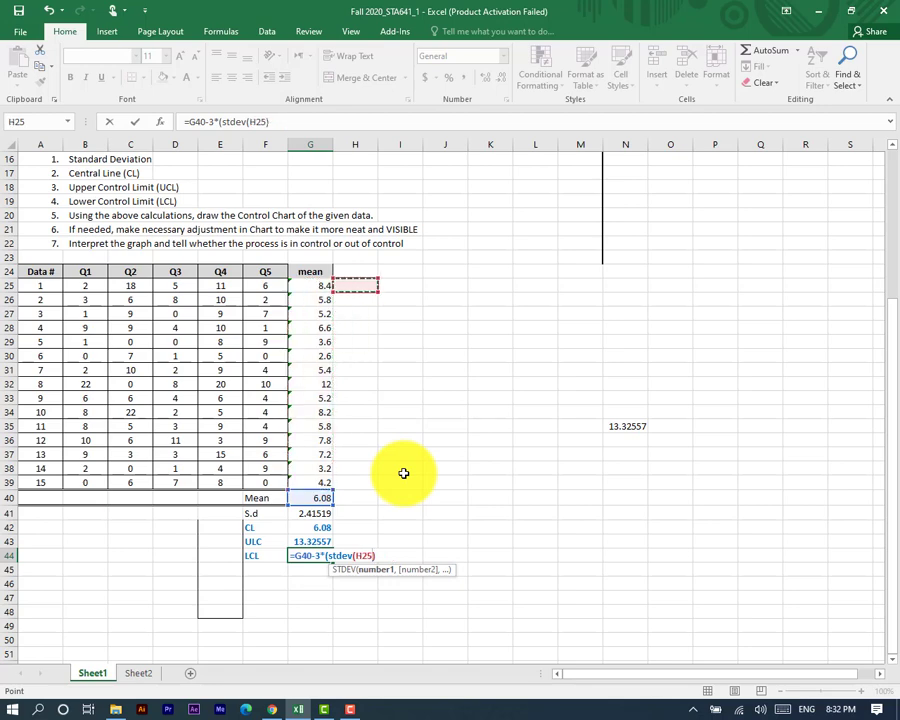
key("ctrl+z")
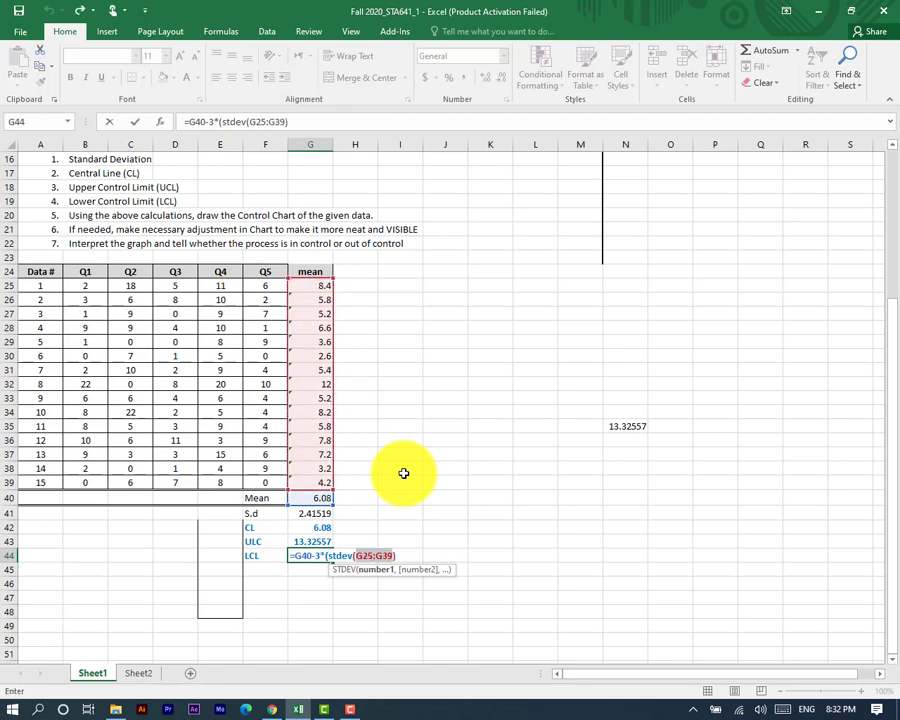
left_click(399, 557)
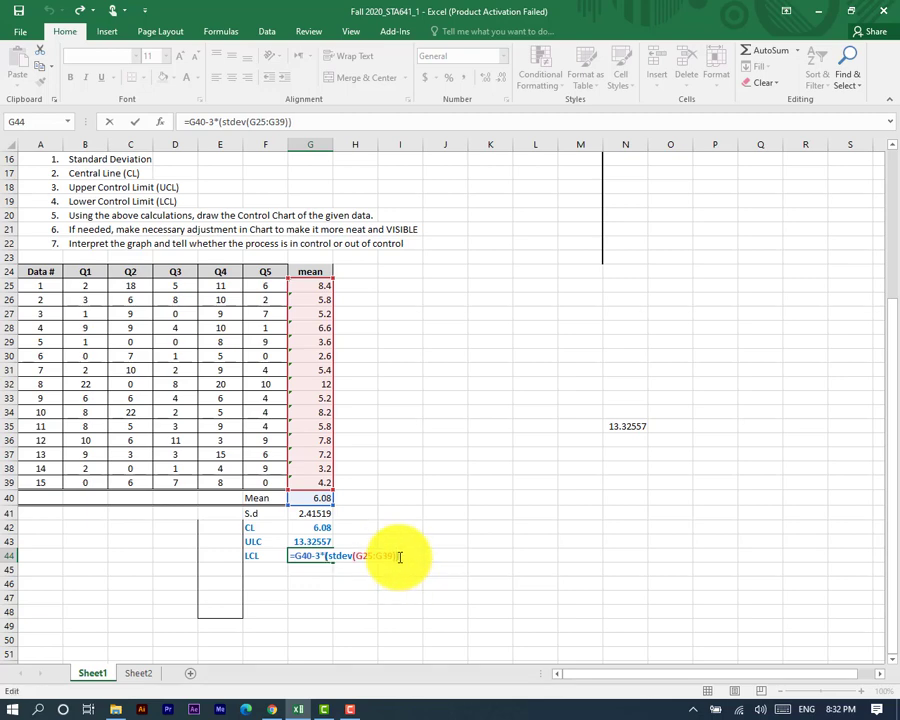
key("Return")
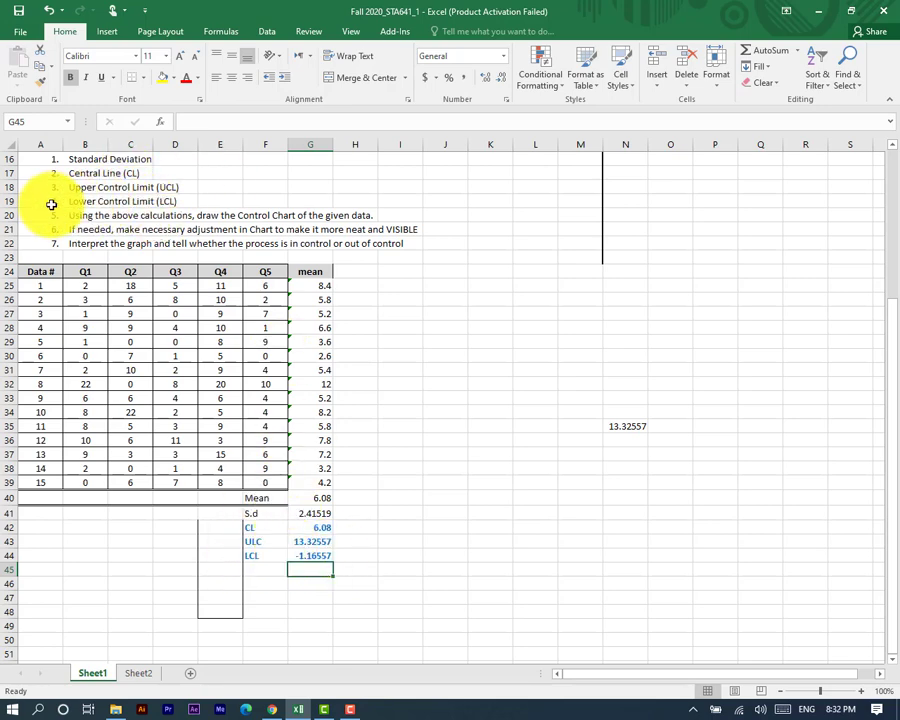
Review the S.d, CL, UCL and LCL formulas in G41 through G44
scroll(90, 203, "up", 2)
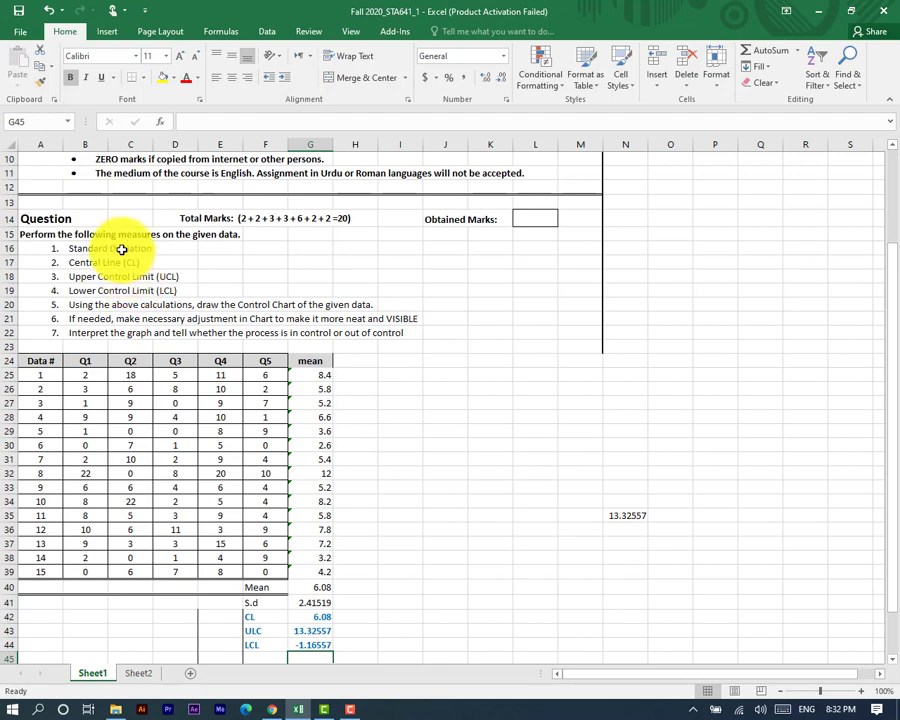
scroll(222, 389, "down", 1)
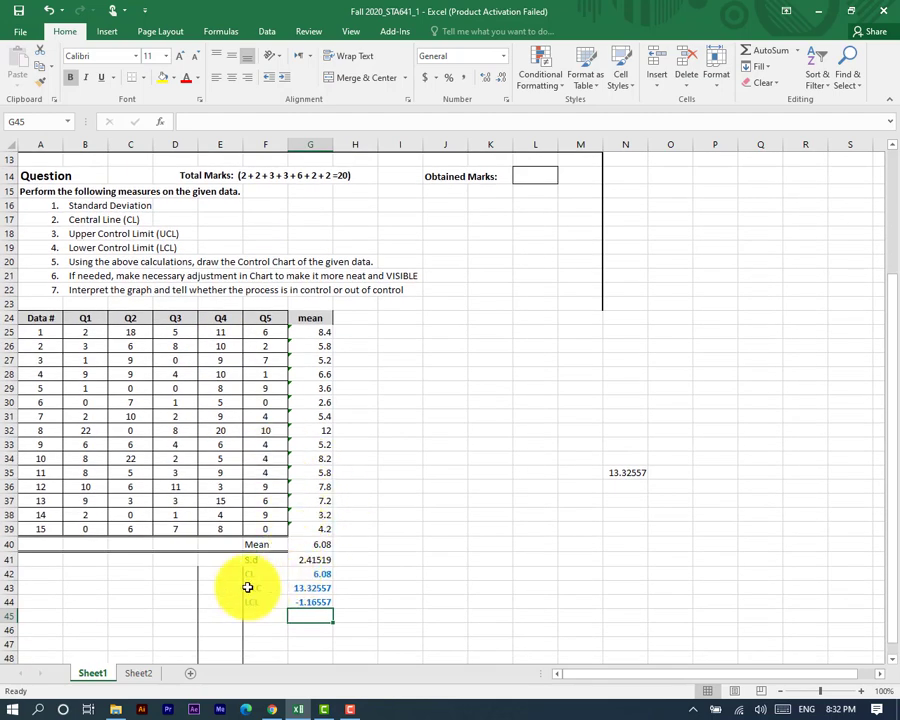
left_click(321, 559)
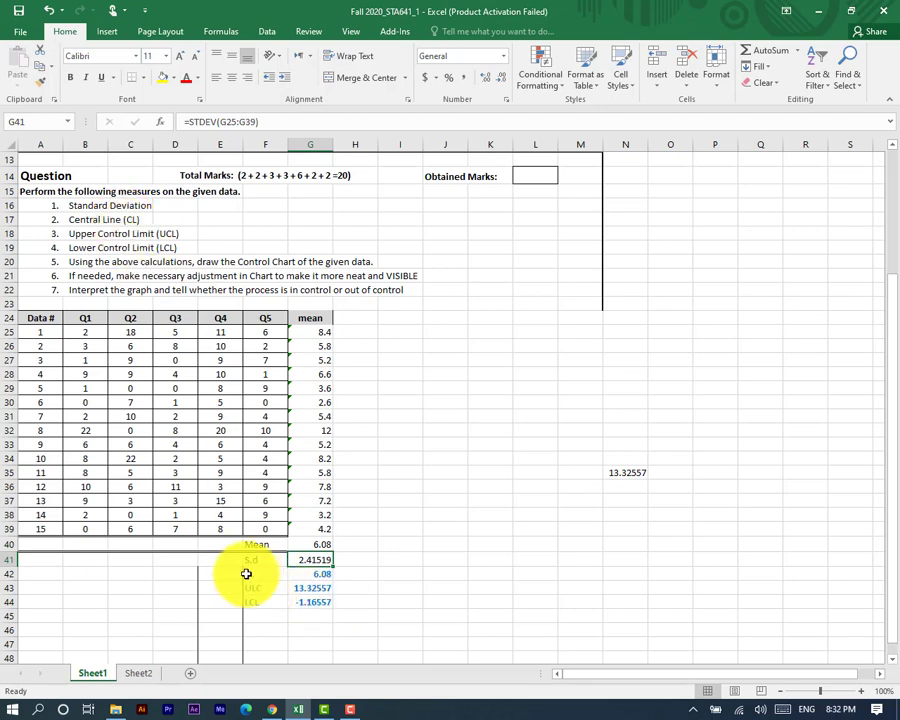
left_click(313, 575)
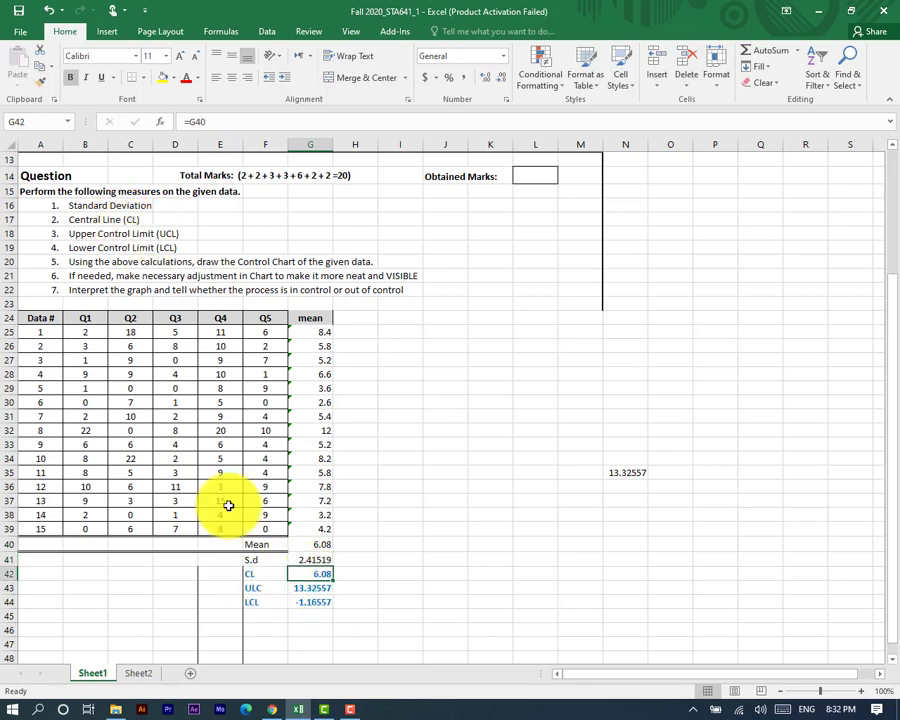
left_click(148, 236)
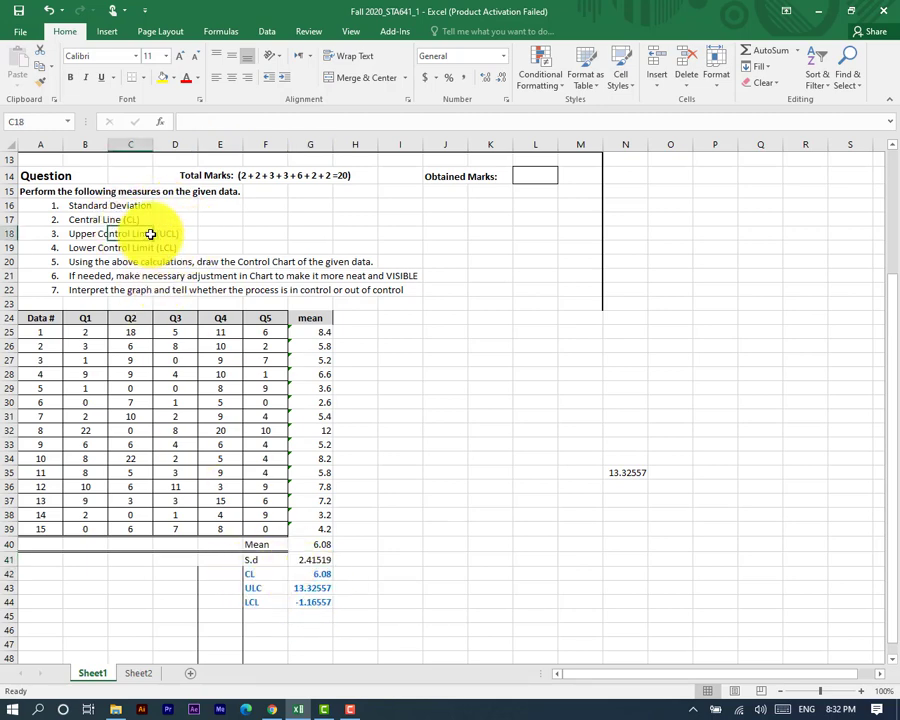
left_click(294, 587)
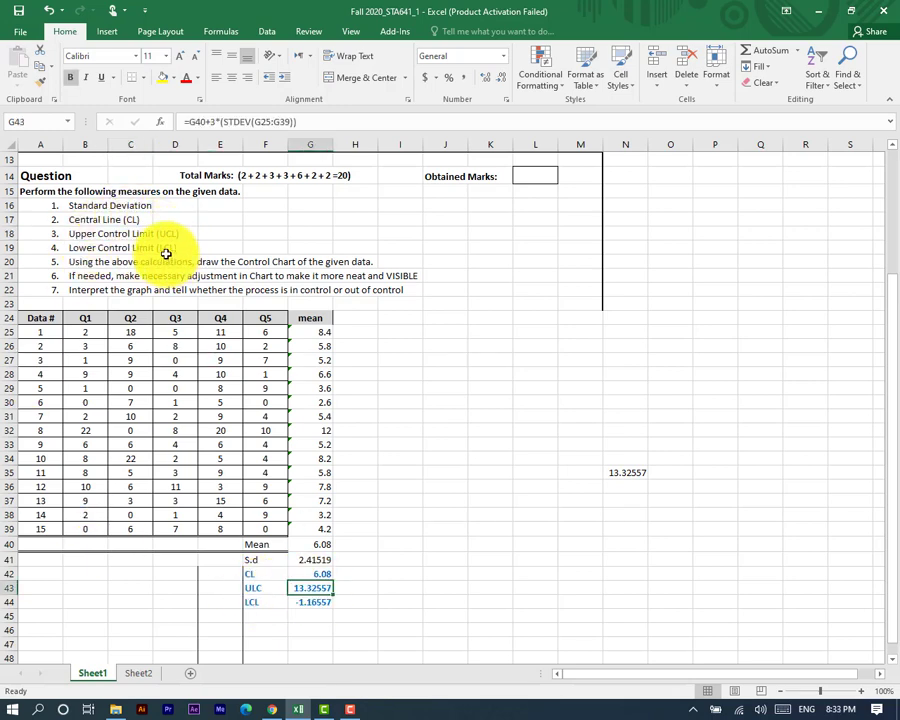
left_click(310, 601)
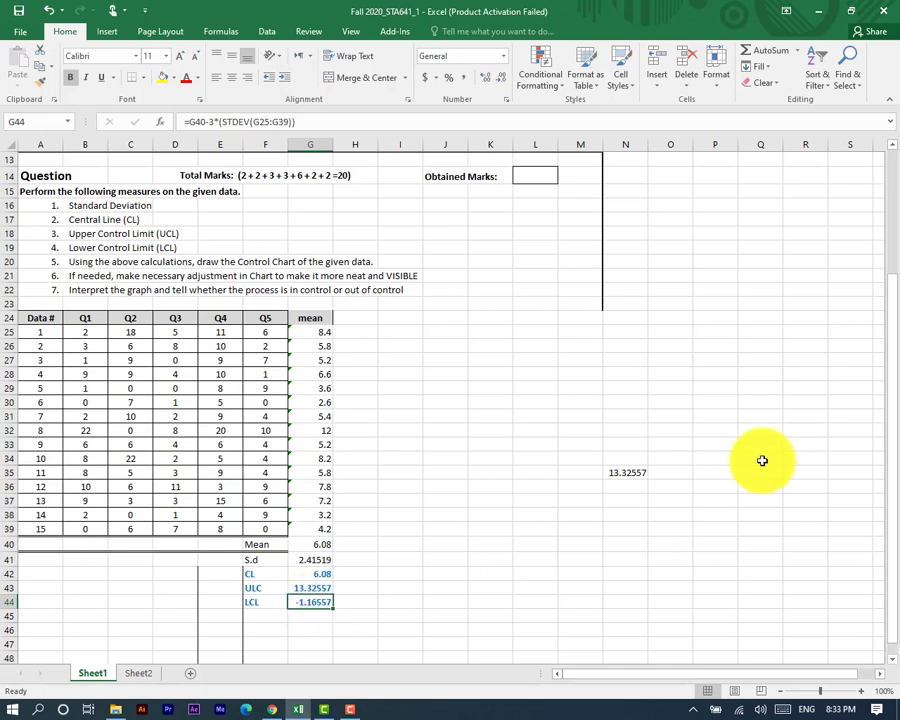
Delete the stray 13.32557 value from N35:N38 and select H24
left_click_drag(633, 473, 633, 514)
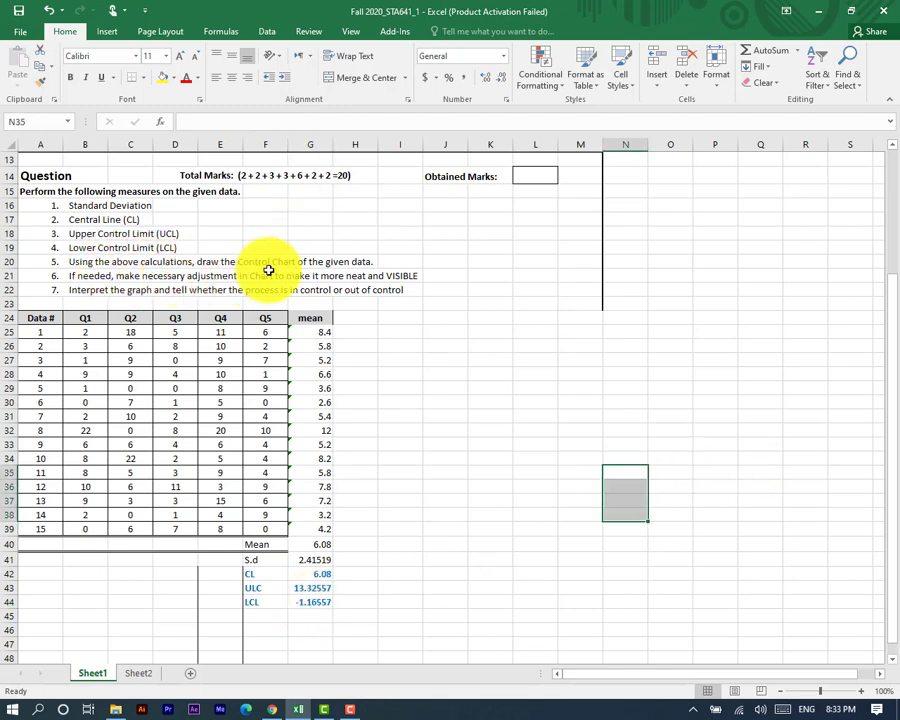
left_click(490, 486)
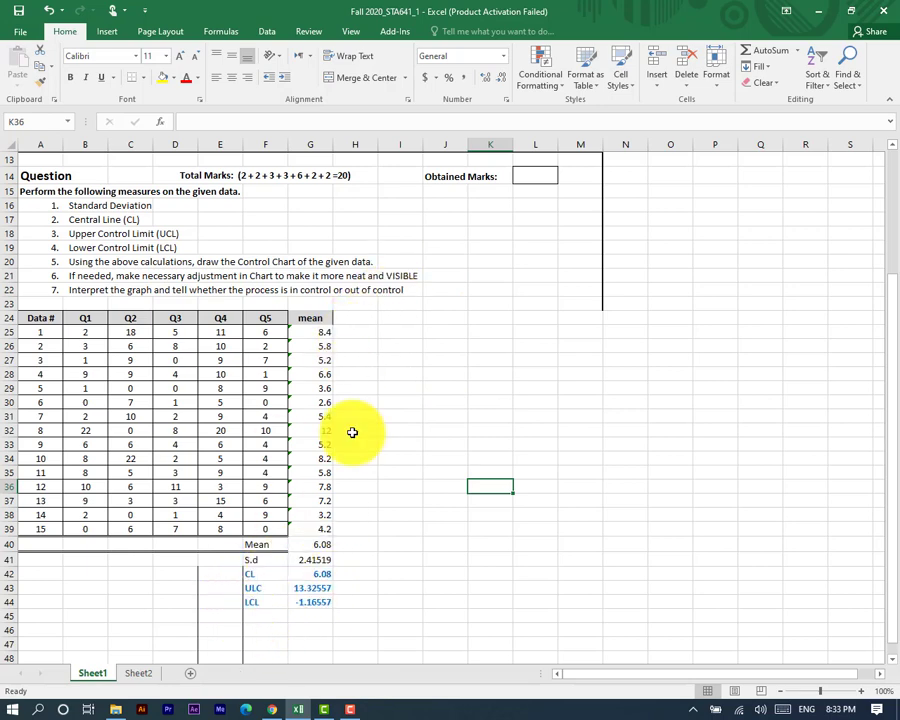
left_click(358, 318)
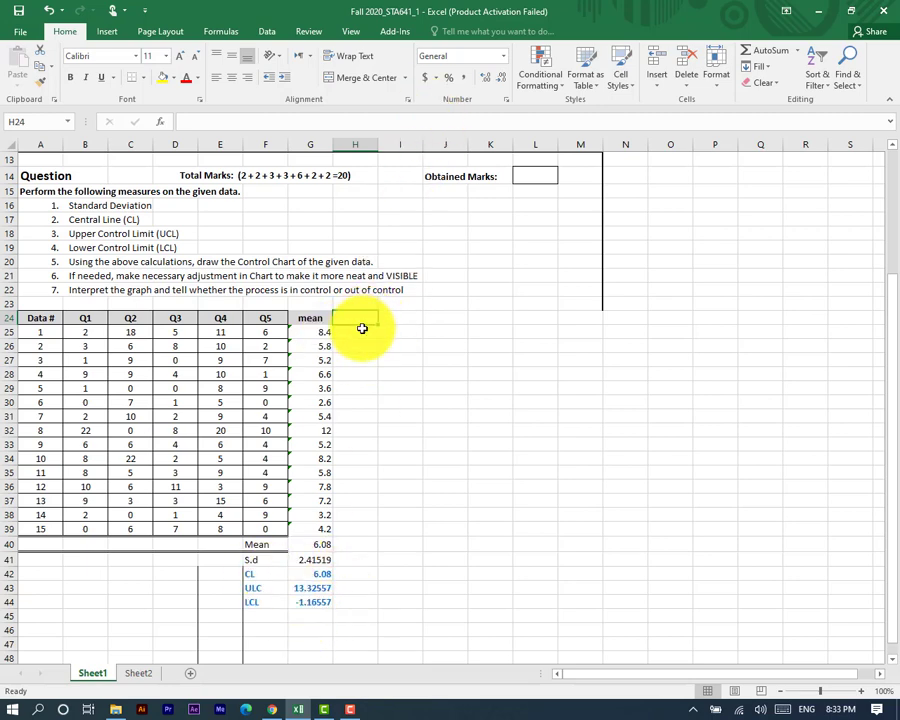
Enter the headers CL, UCL and LCL in H24, I24 and J24
type("CL")
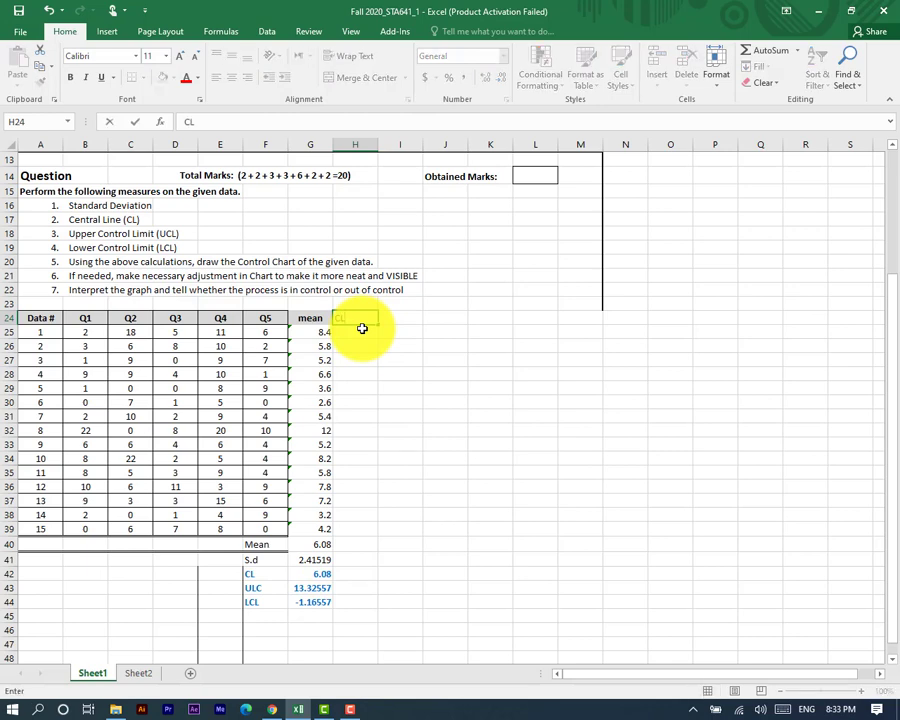
key("Tab")
type("U")
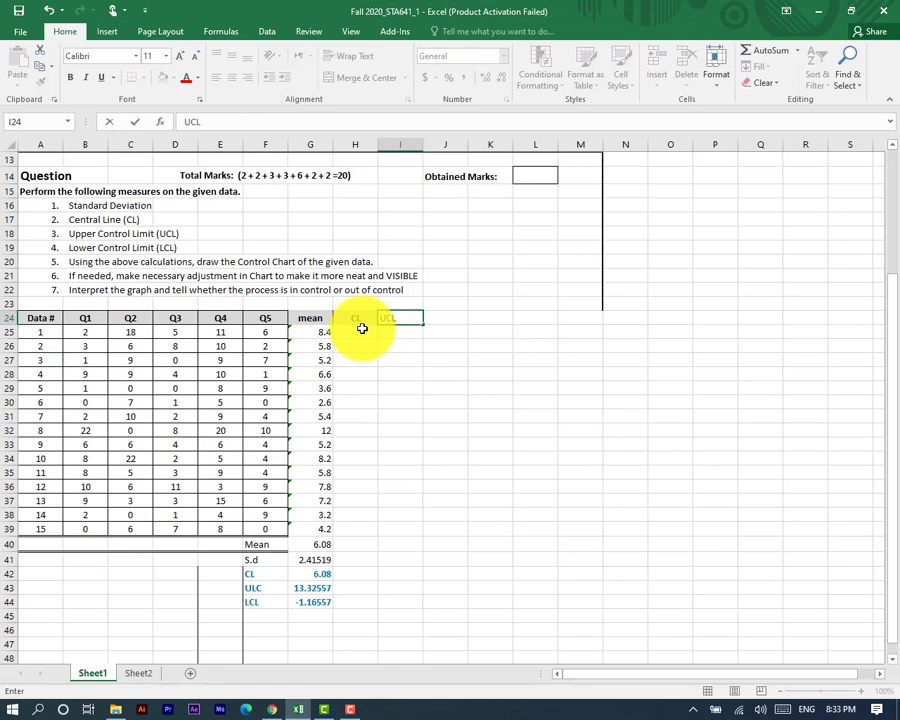
key("Return")
key("Up")
key("Right")
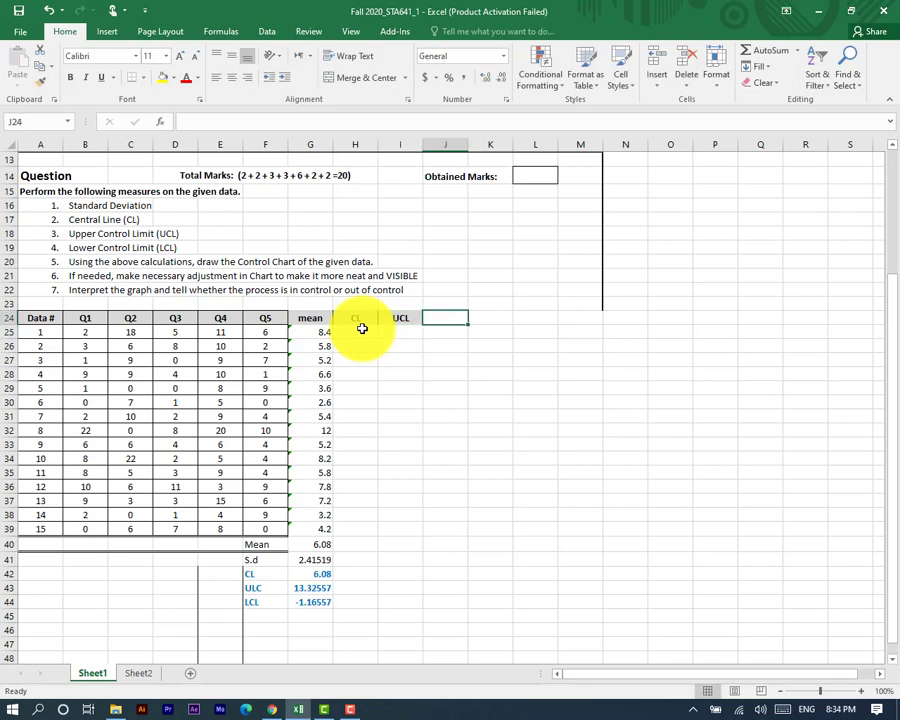
type("LCL")
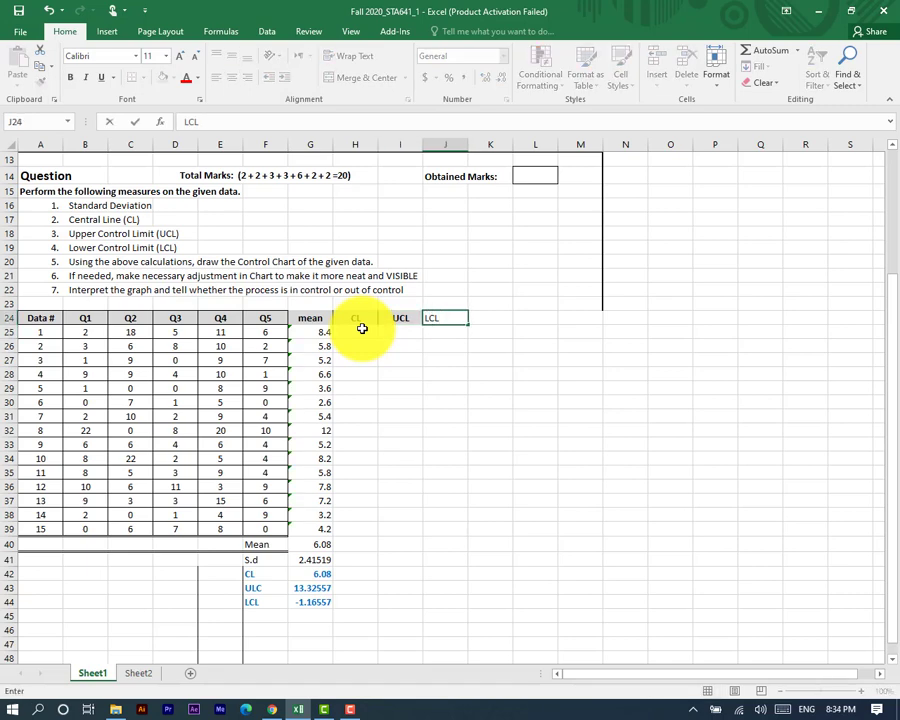
key("Return")
key("Left")
key("Left")
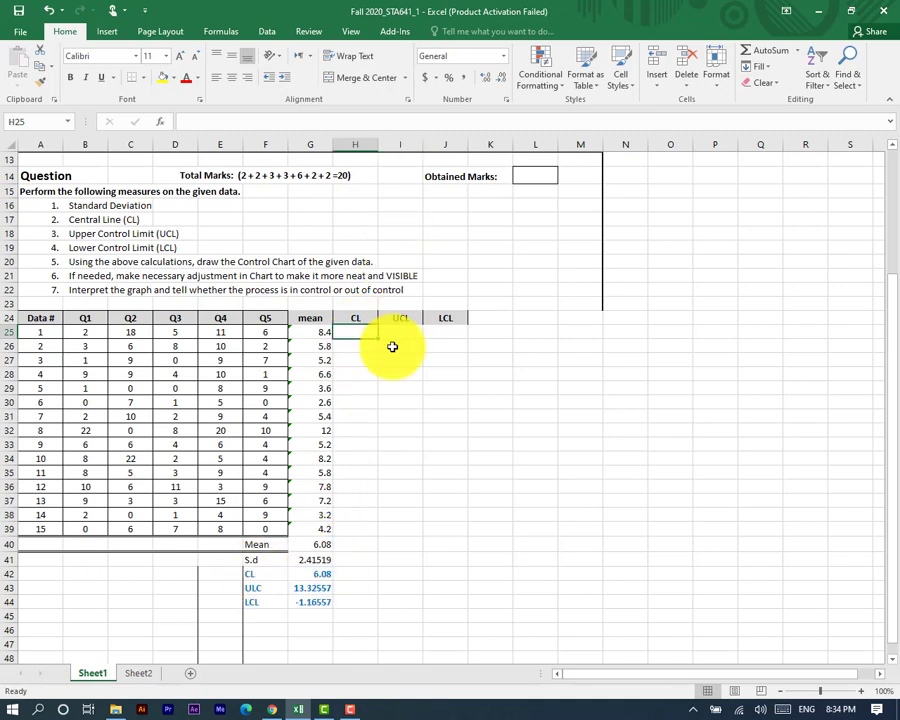
Put =G$42 in H25 and fill it down to H39 so every row shows 6.08
type("=")
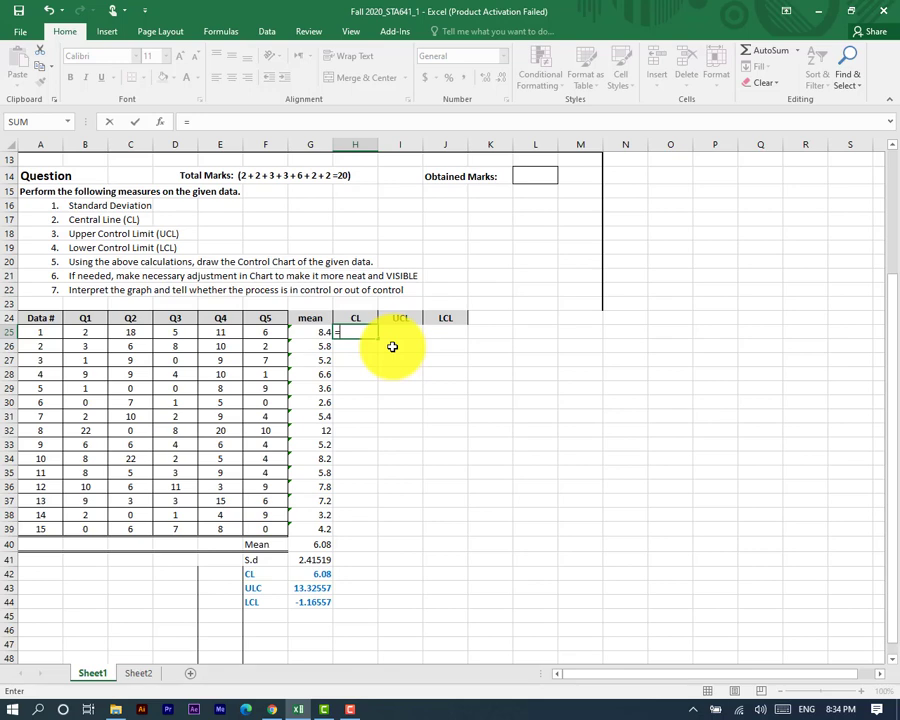
left_click(321, 575)
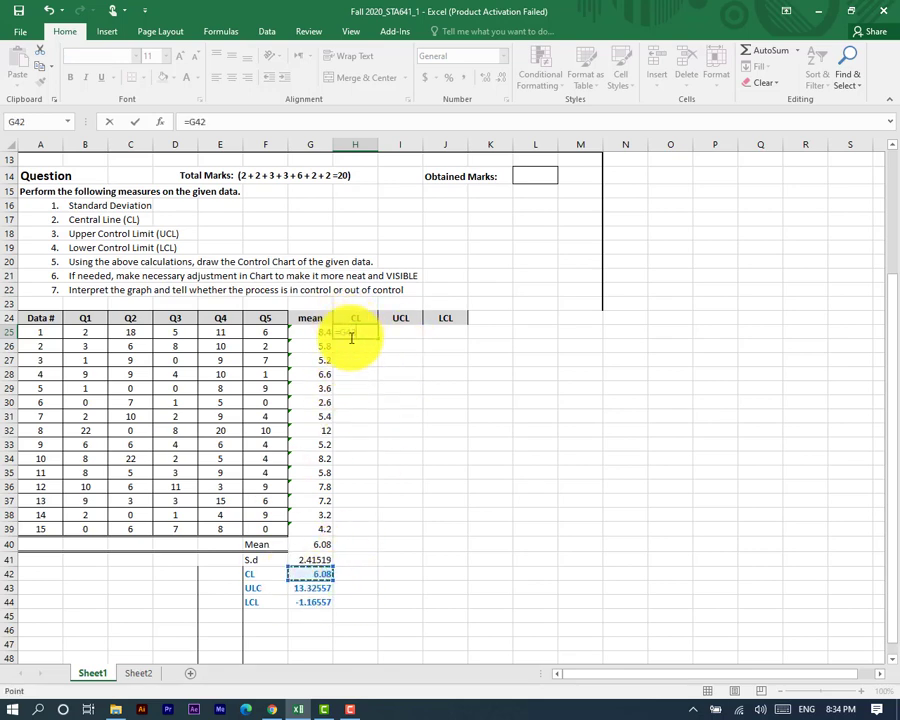
key("Return")
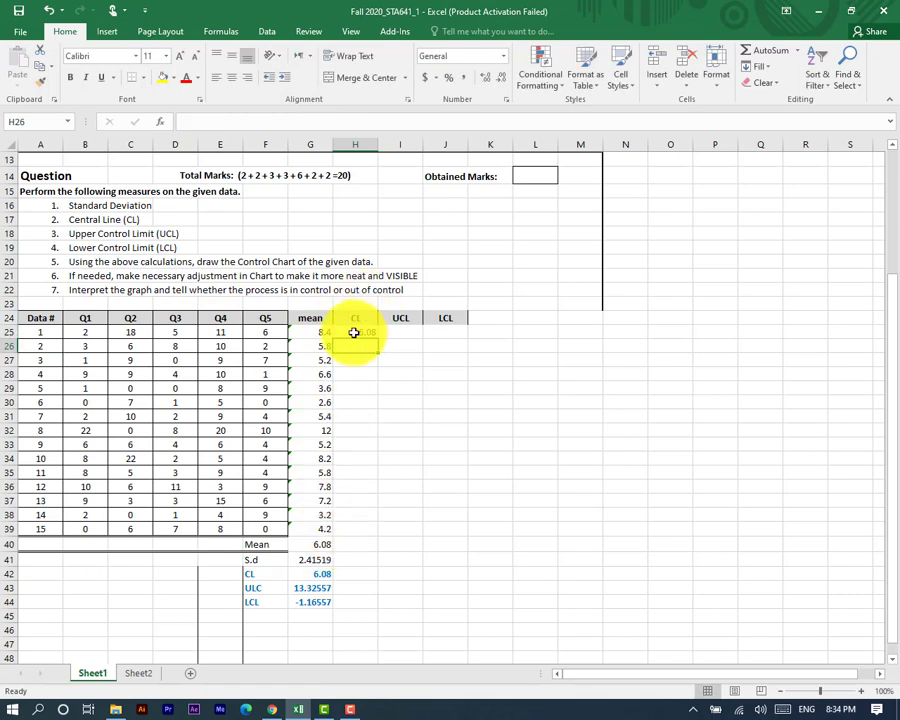
left_click(354, 332)
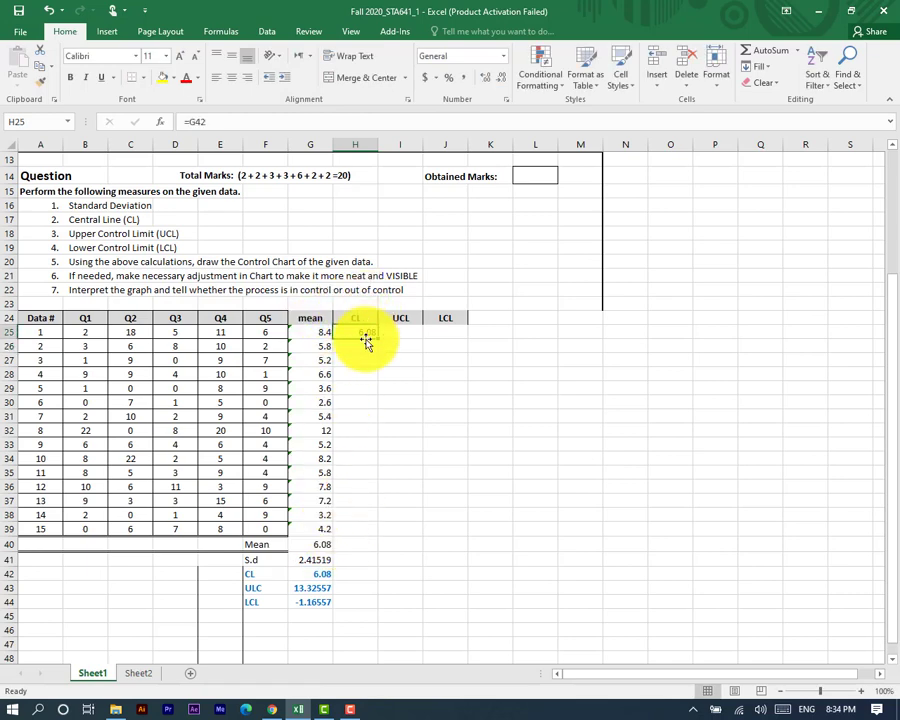
double_click(363, 331)
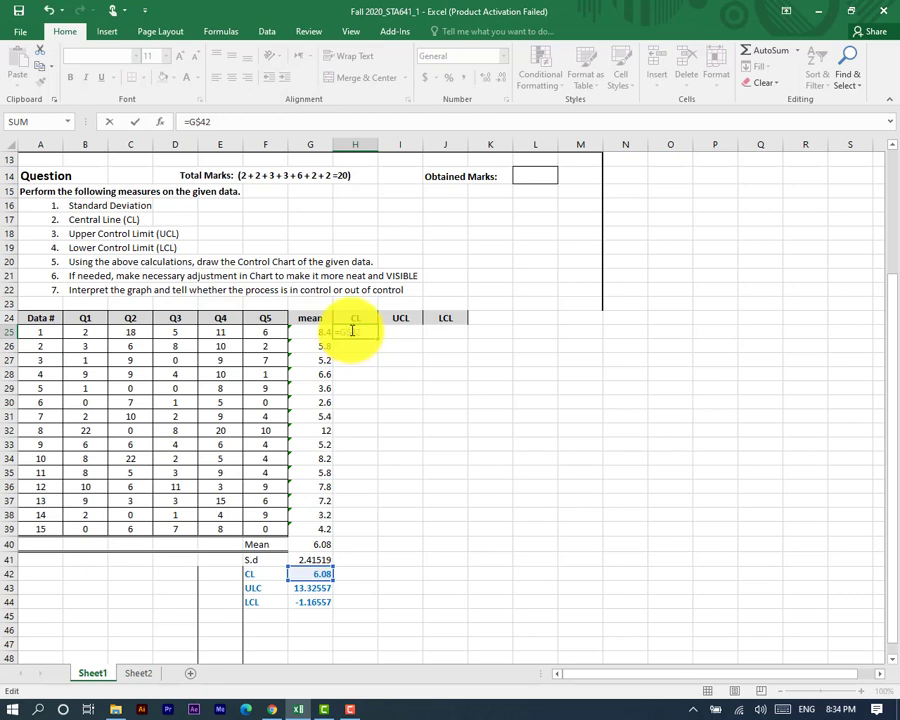
key("Return")
left_click(350, 333)
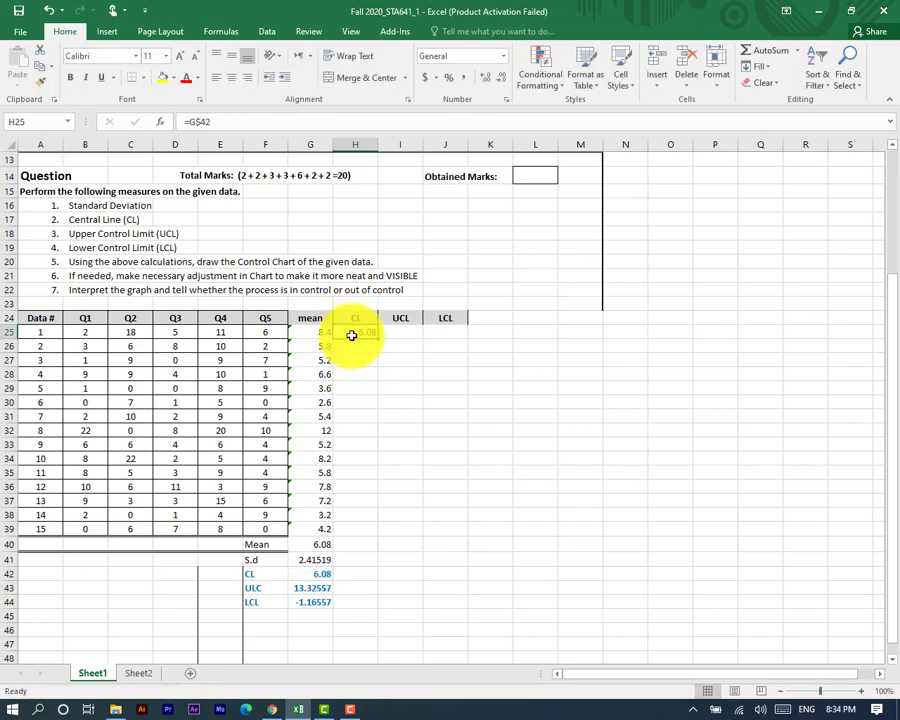
left_click_drag(378, 340, 374, 537)
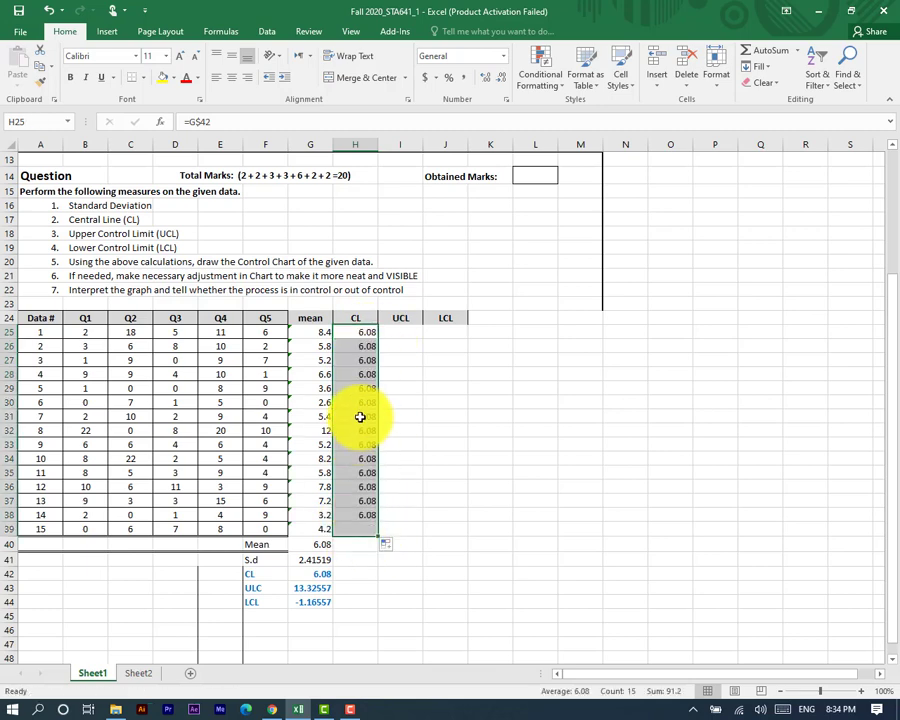
left_click(397, 333)
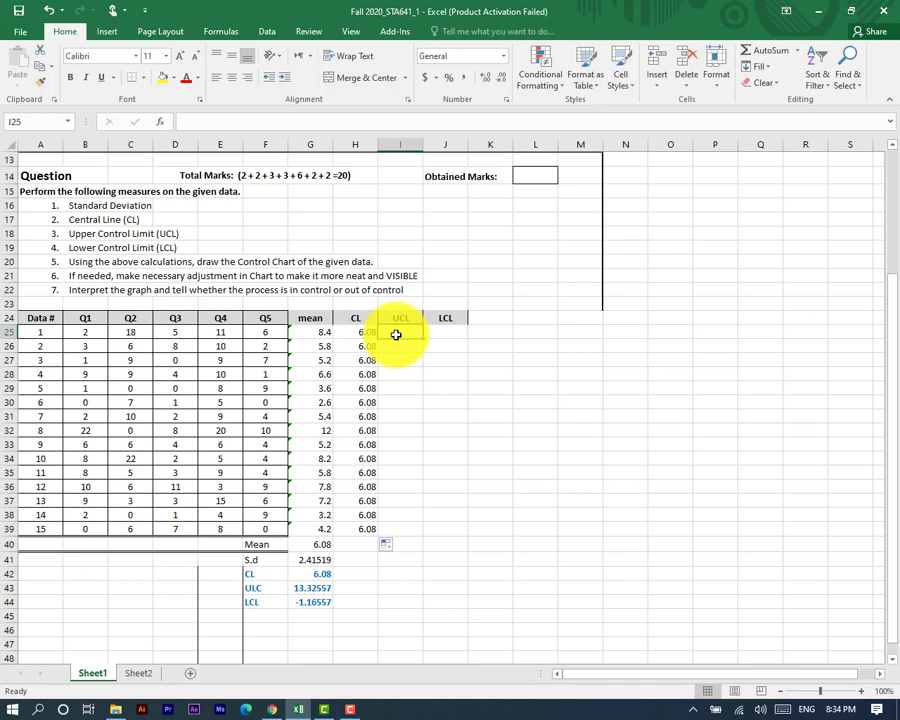
Put =G$43 in I25 and fill it down to I39, showing 13.32557
type("=")
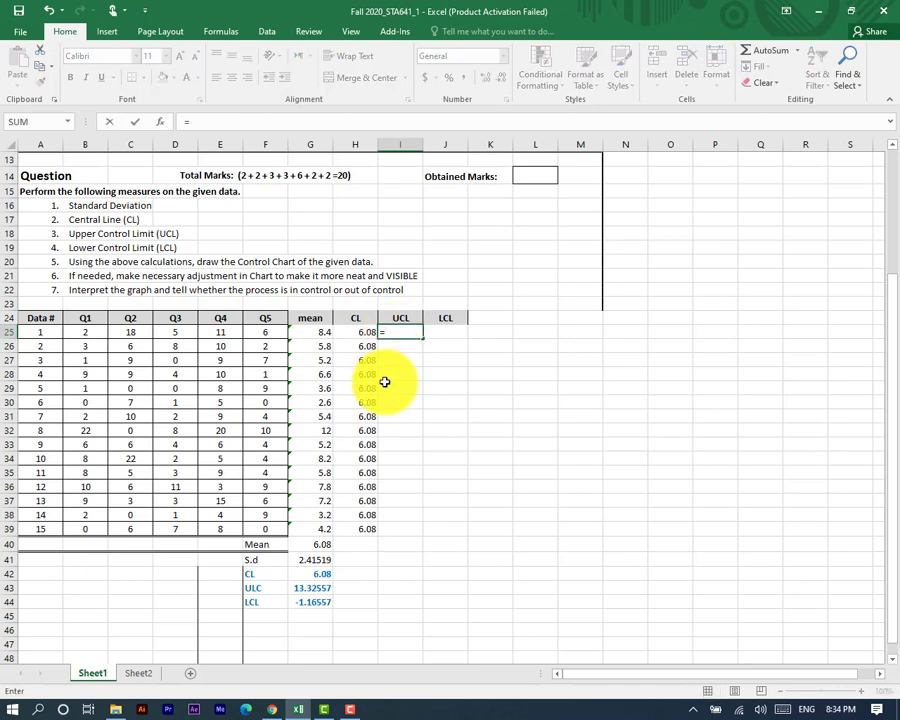
left_click(315, 589)
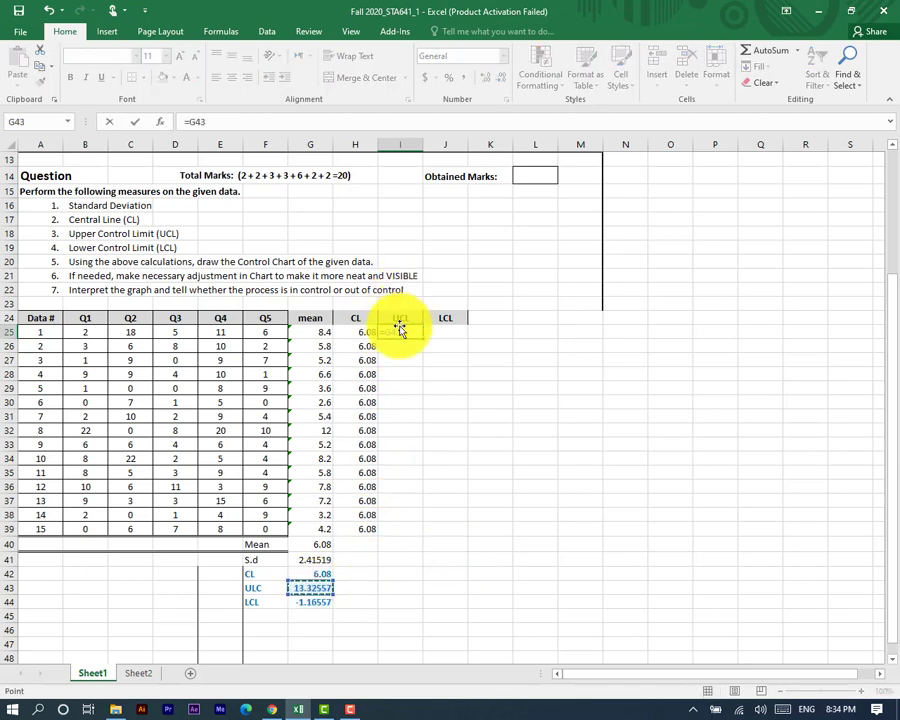
left_click(391, 333)
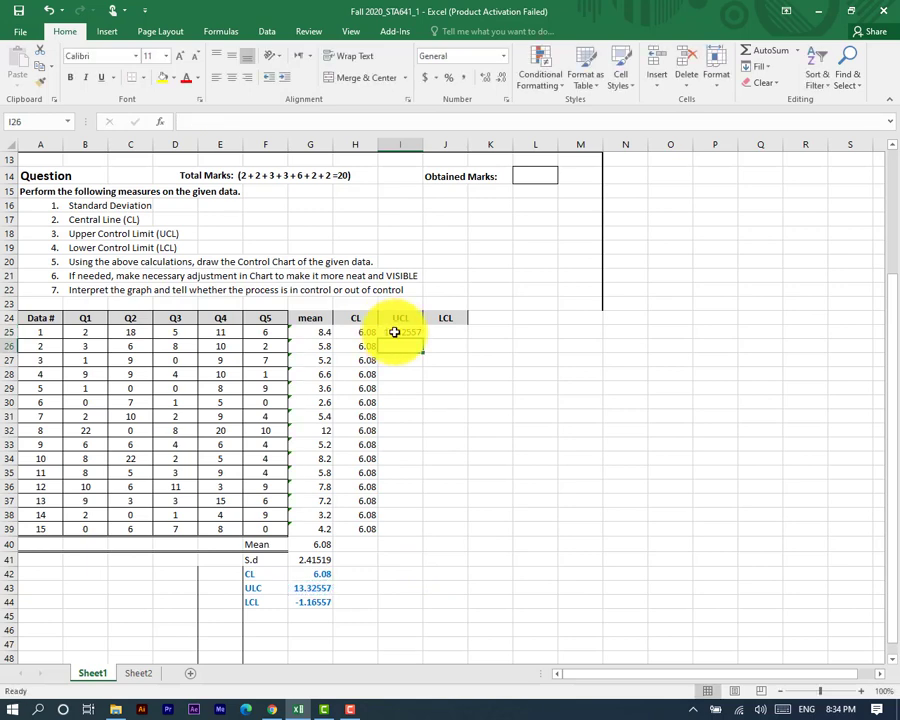
key("ctrl+Return")
left_click_drag(424, 338, 413, 537)
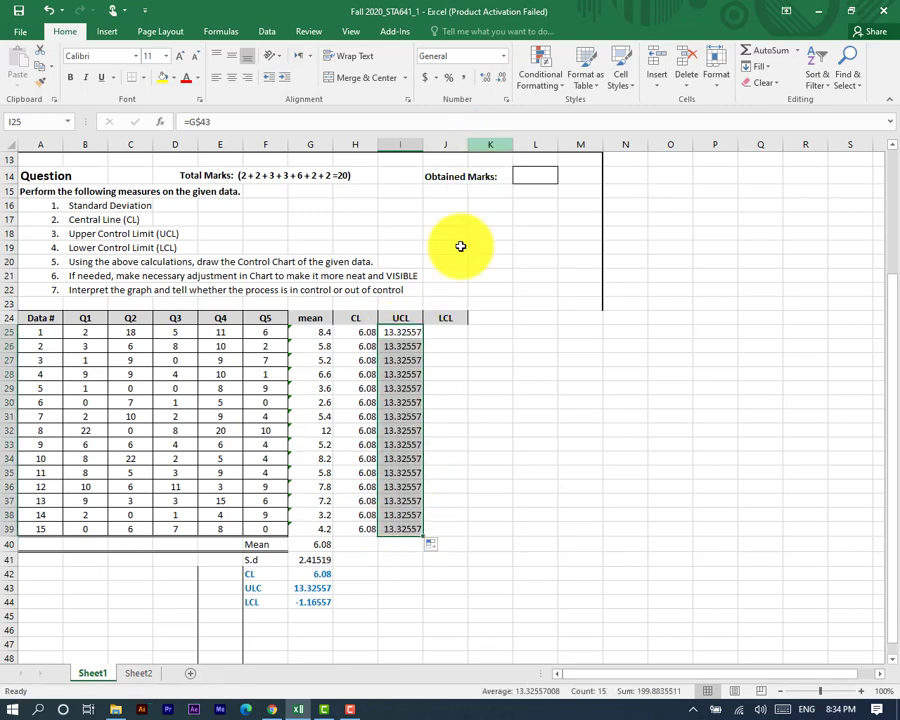
left_click(443, 336)
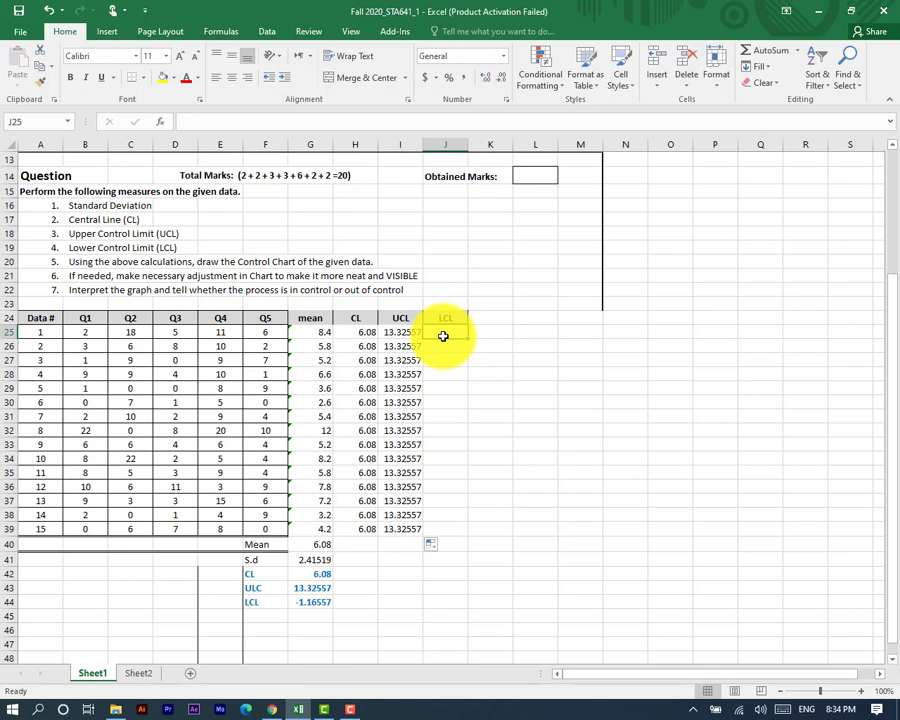
Enter =G44 in J25 and copy it down the LCL column
type("=")
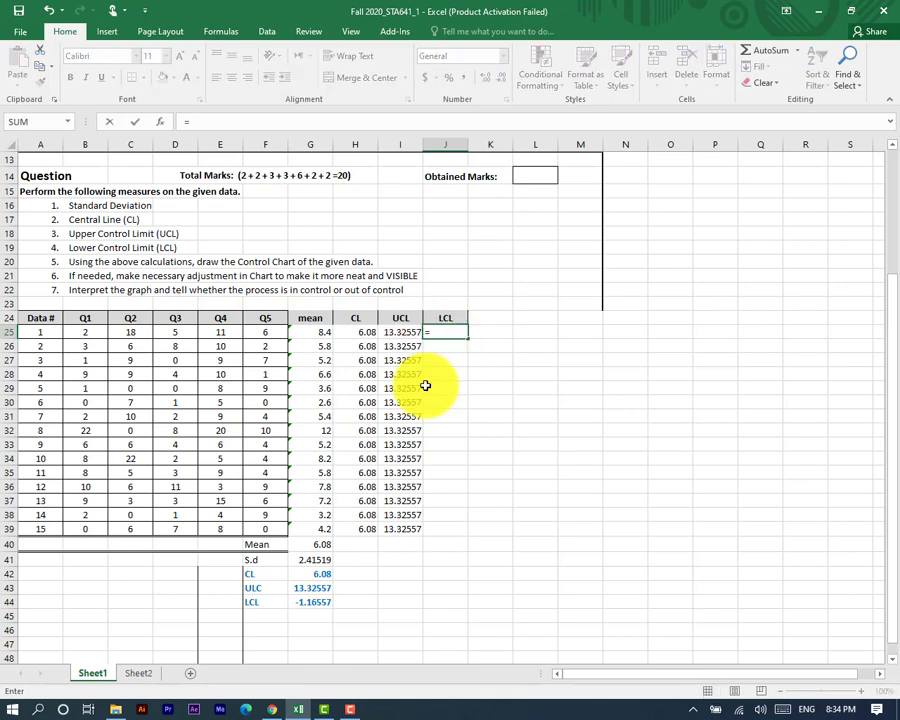
left_click(322, 603)
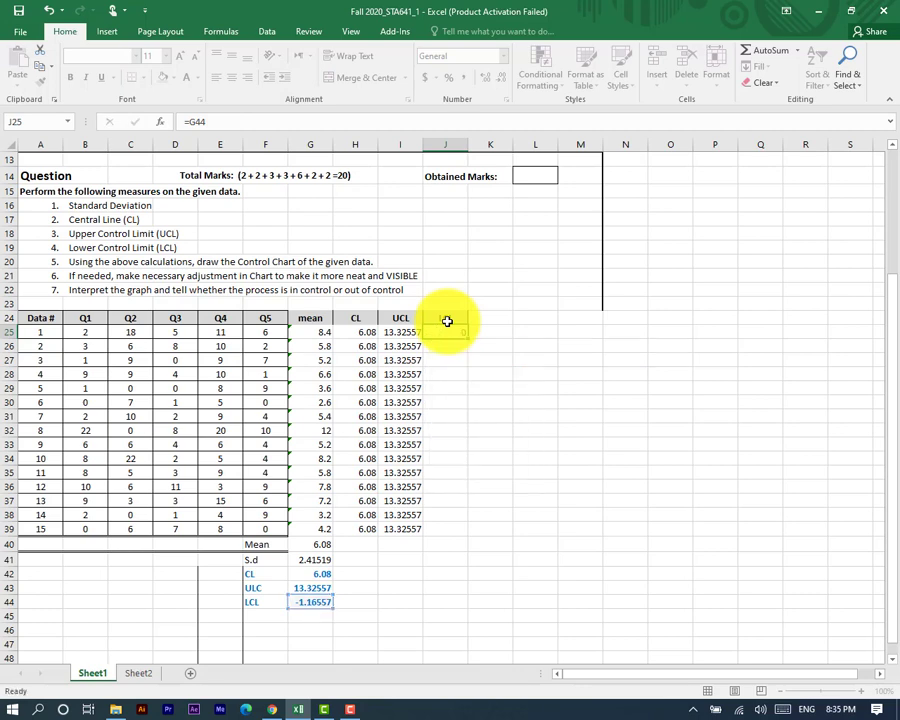
key("Return")
left_click(461, 327)
left_click_drag(466, 338, 462, 532)
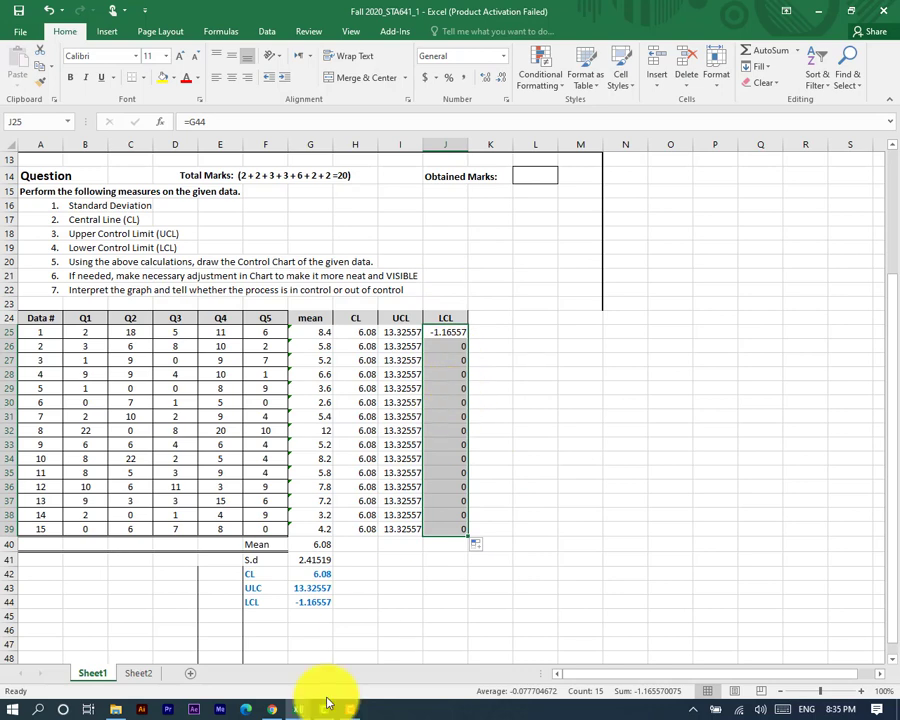
Correct J25 to =G$44 and refill J25:J39 so each row shows -1.16557
scroll(346, 600, "down", 2)
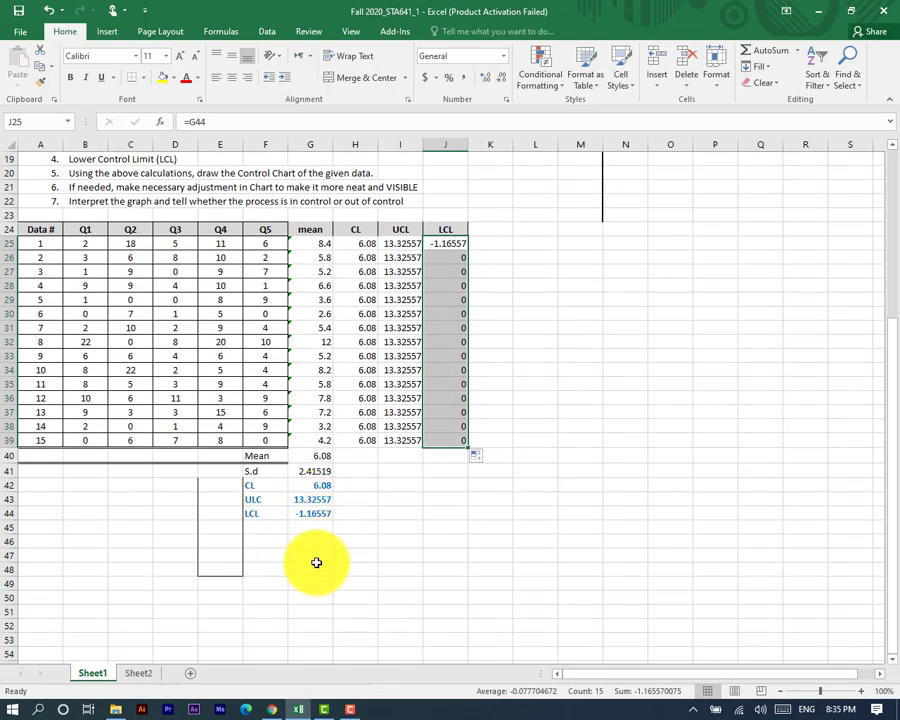
left_click(444, 260)
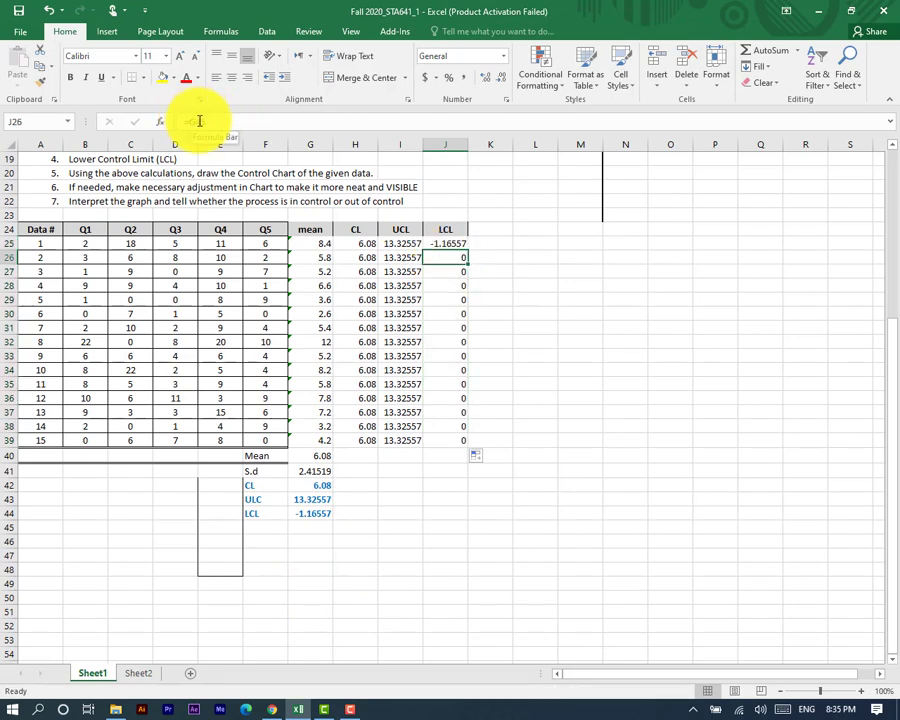
left_click(434, 242)
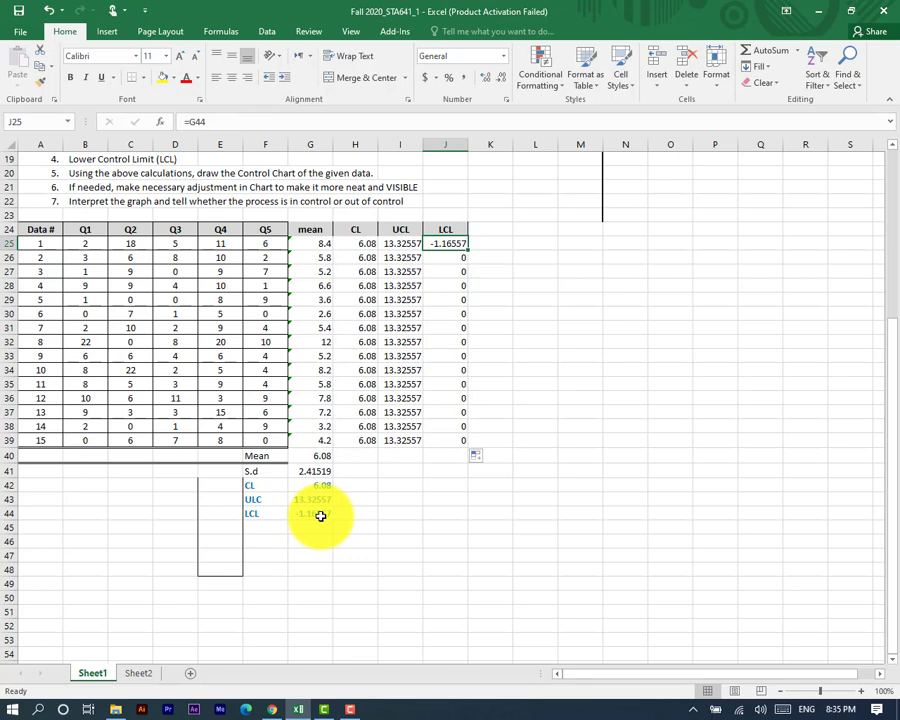
double_click(447, 244)
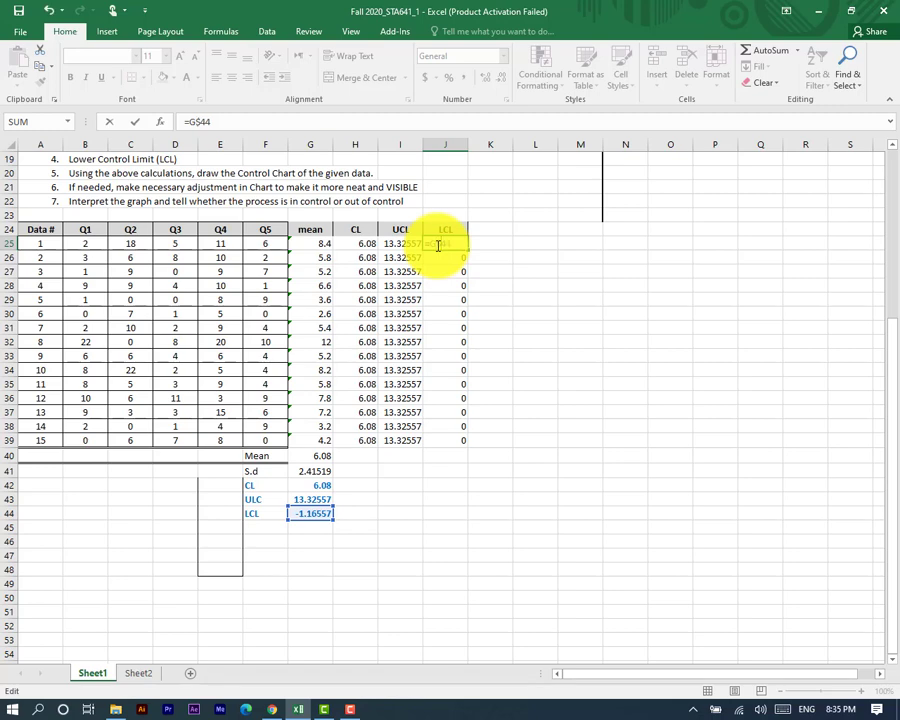
key("Return")
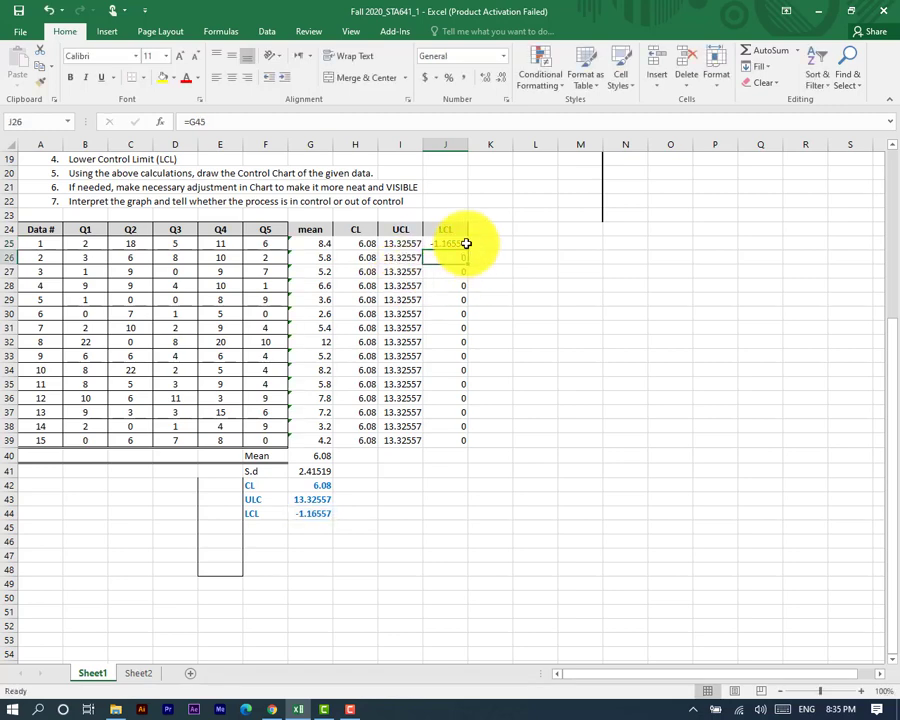
left_click(466, 244)
left_click_drag(468, 252, 462, 446)
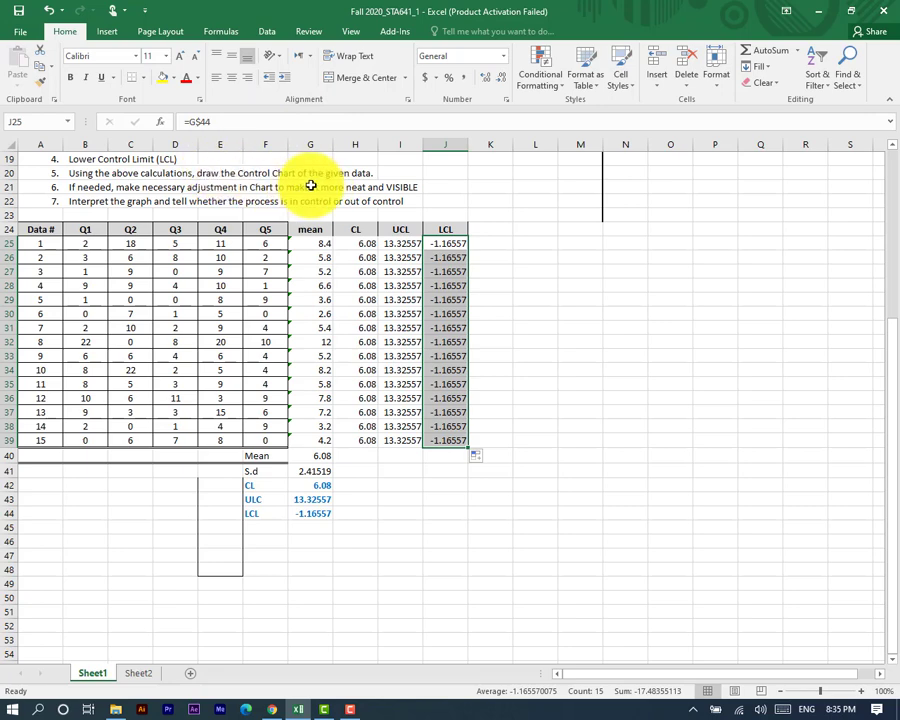
left_click(534, 422)
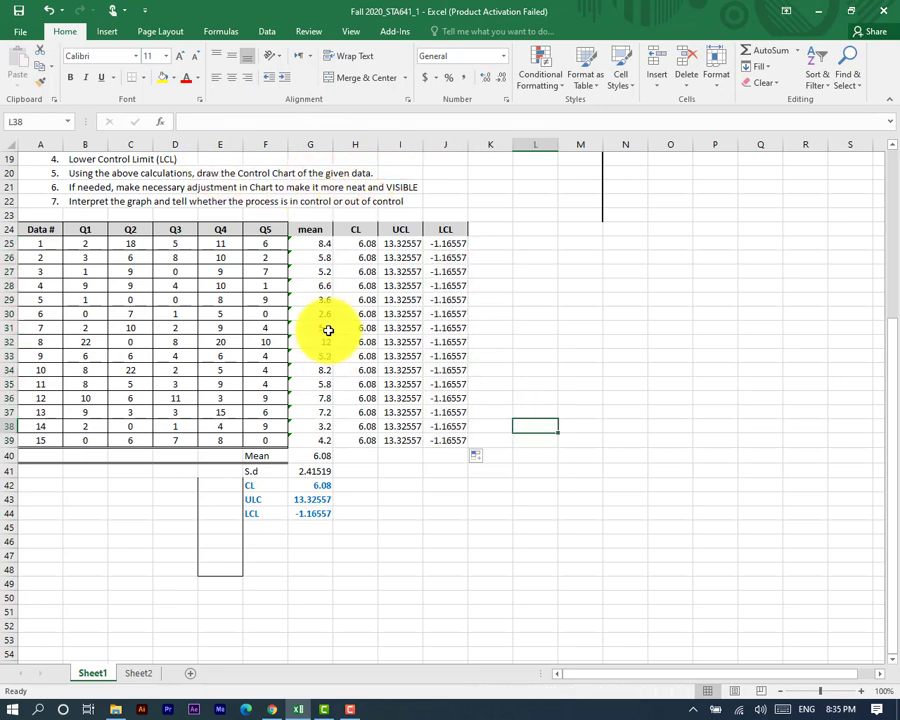
Insert a 2-D line chart of G24:J39 (mean, CL, UCL, LCL) beside the table
left_click_drag(310, 230, 458, 440)
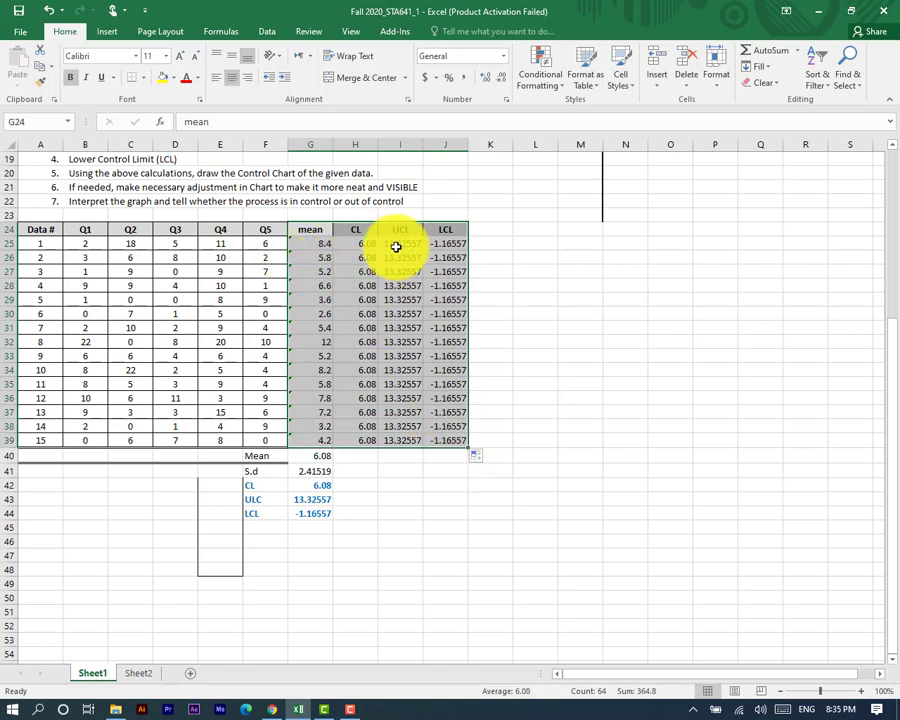
left_click(108, 33)
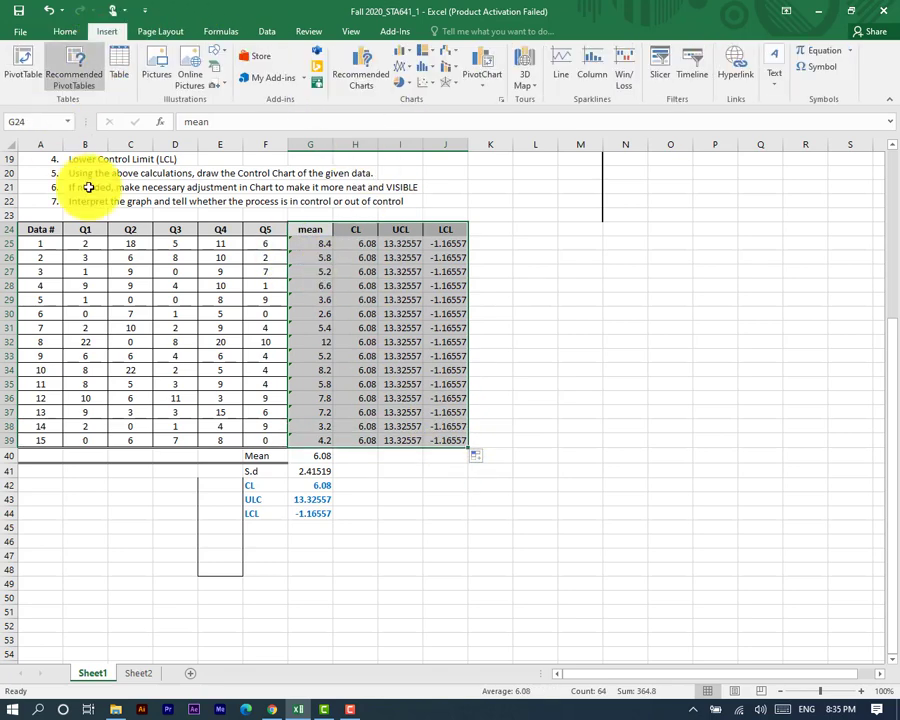
left_click(408, 73)
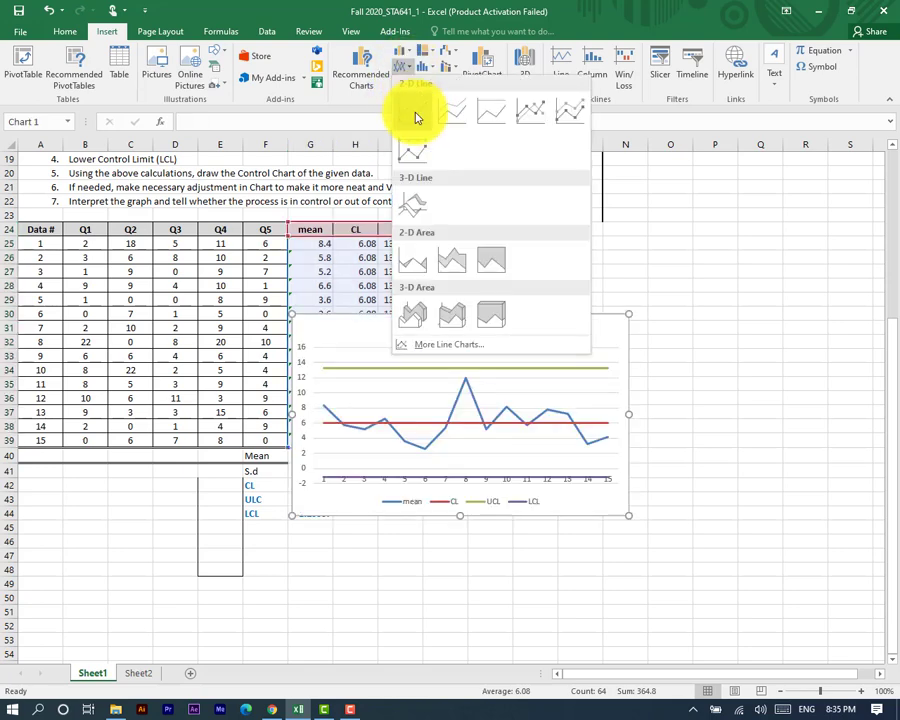
left_click(416, 118)
left_click_drag(512, 321, 710, 517)
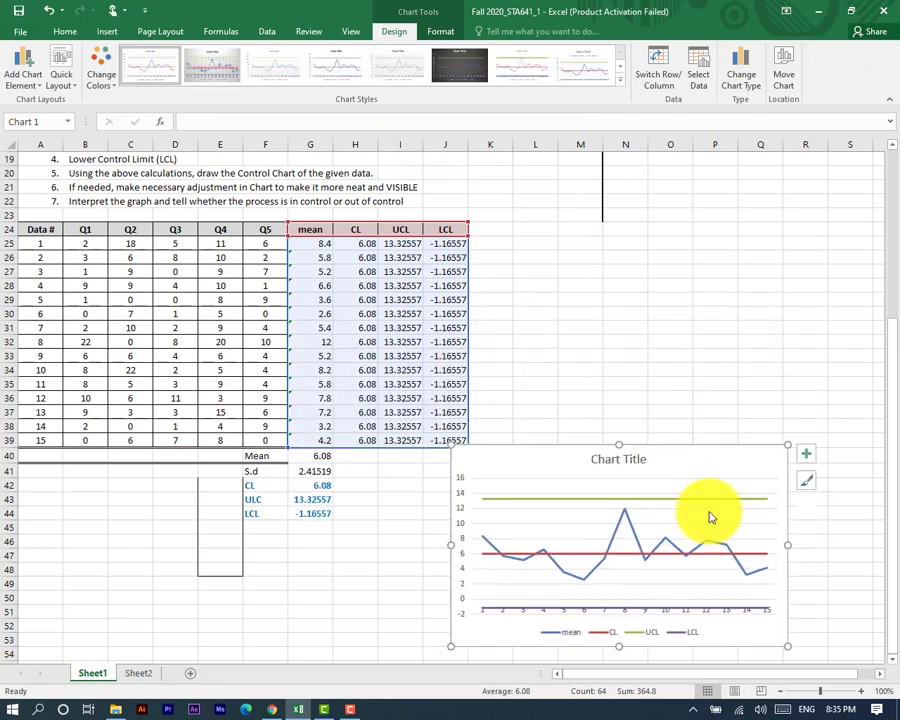
Move the control chart up beside the table and enlarge it to the table's full height
left_click(782, 691)
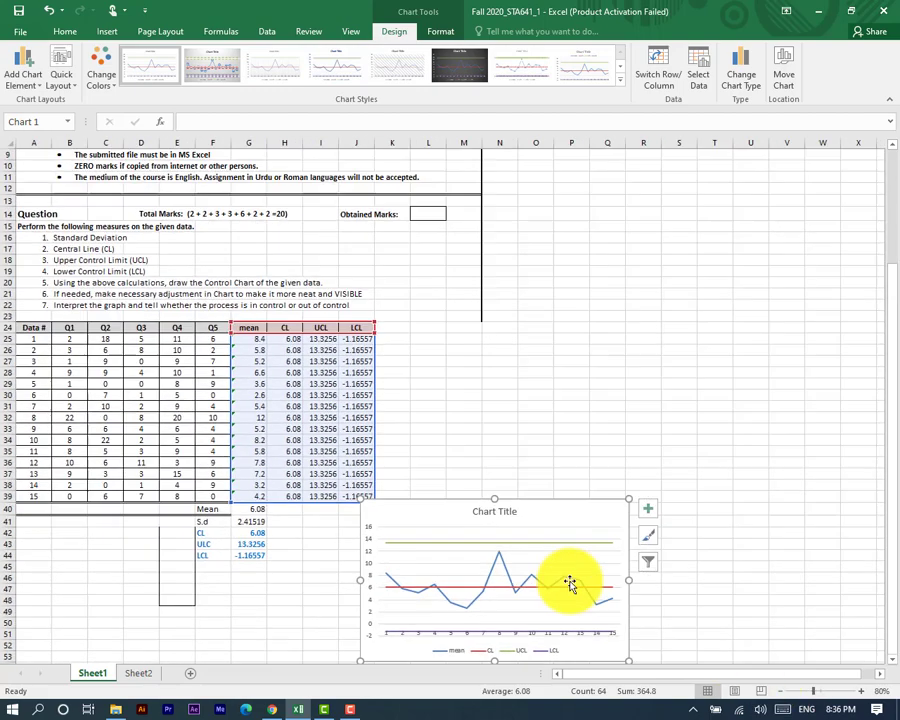
left_click_drag(575, 514, 693, 272)
left_click_drag(746, 418, 863, 596)
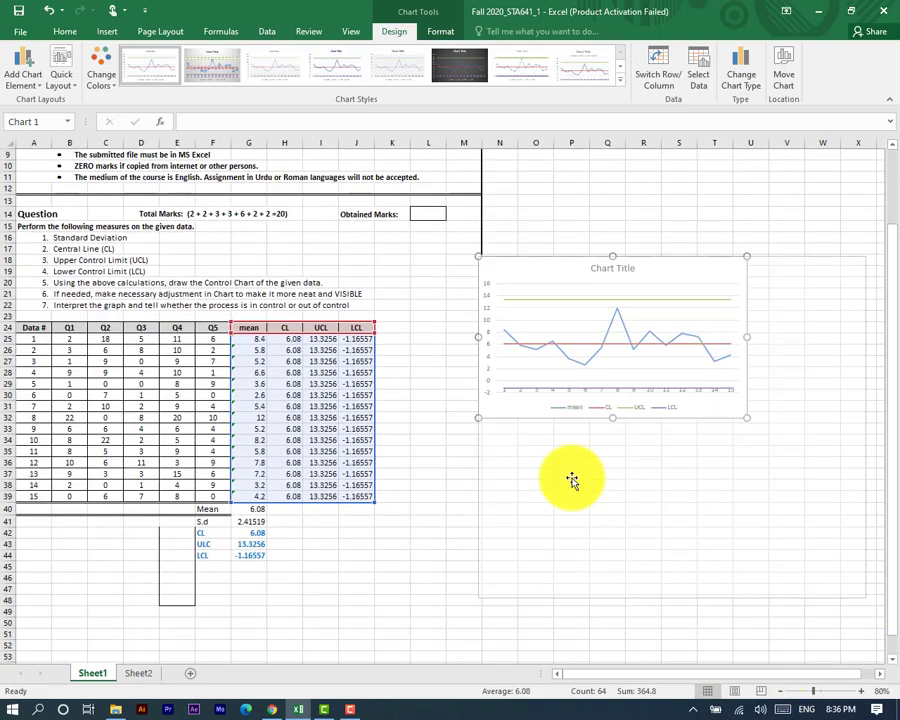
left_click_drag(480, 427, 426, 428)
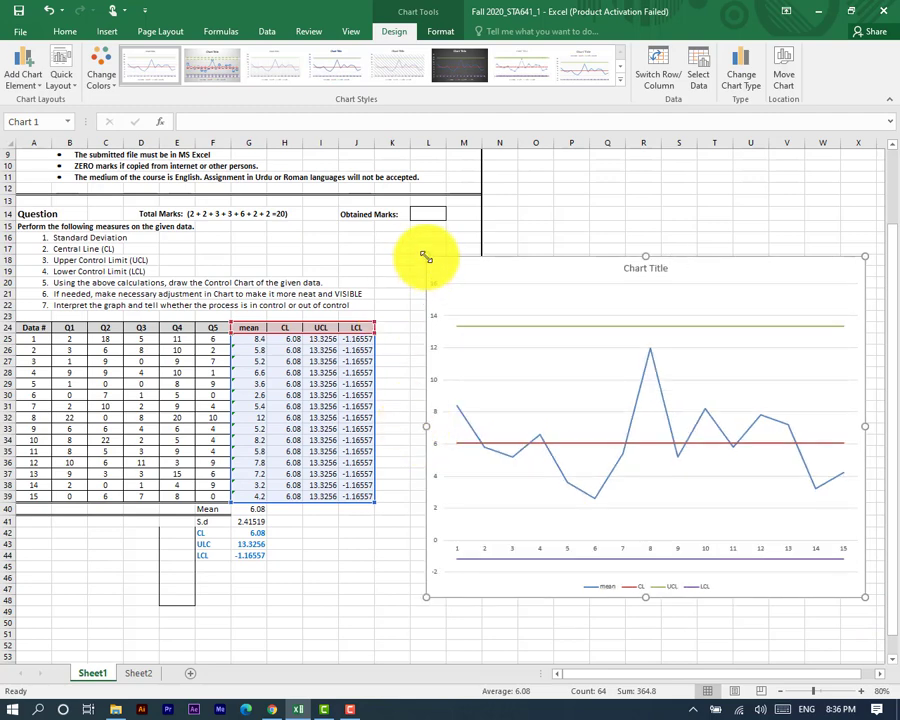
left_click_drag(426, 257, 398, 243)
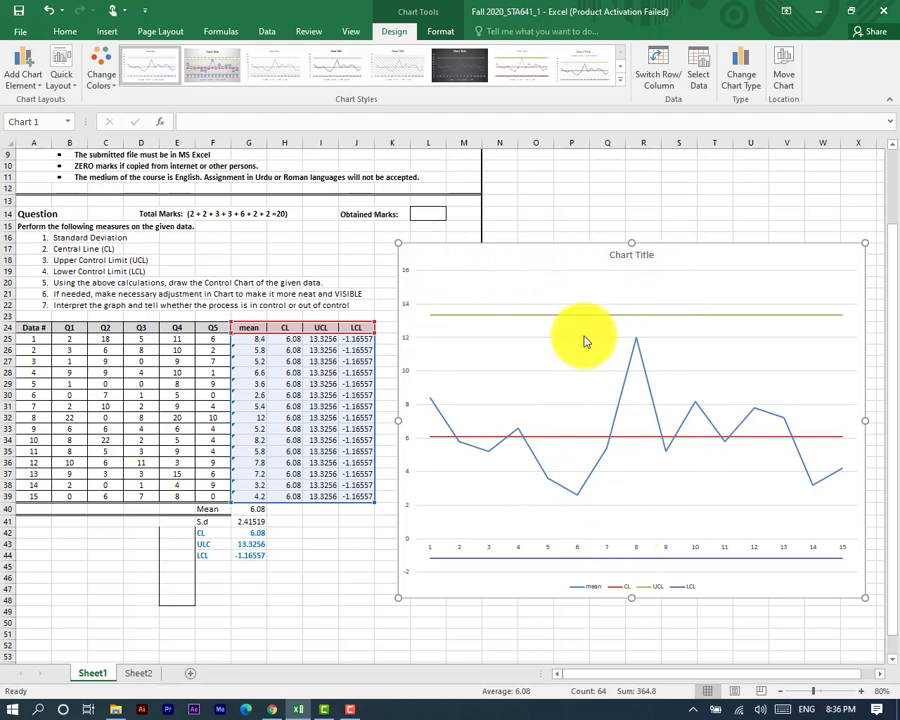
double_click(556, 380)
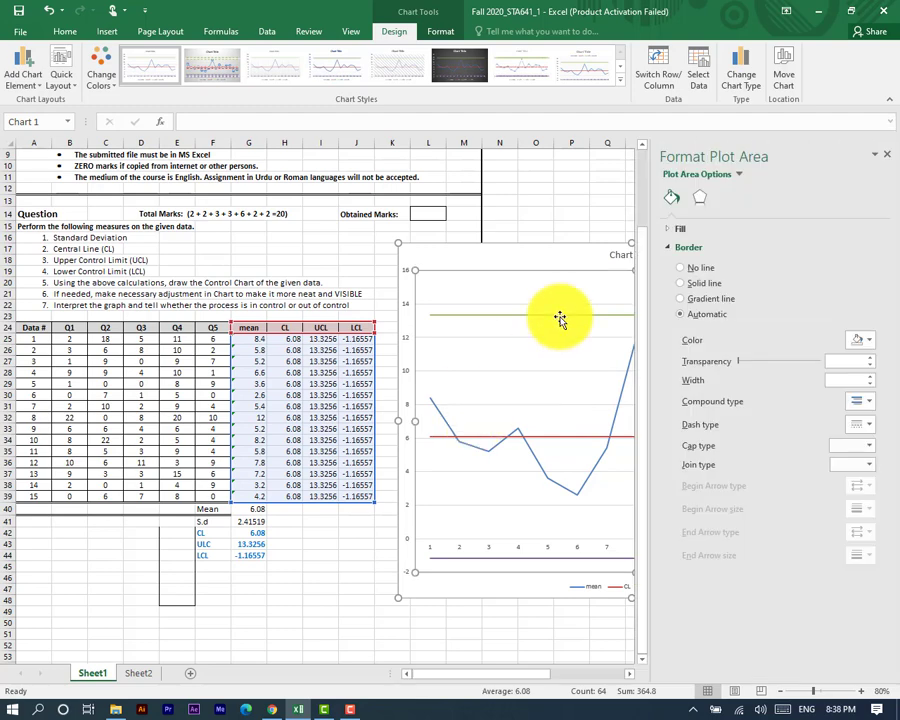
left_click(886, 157)
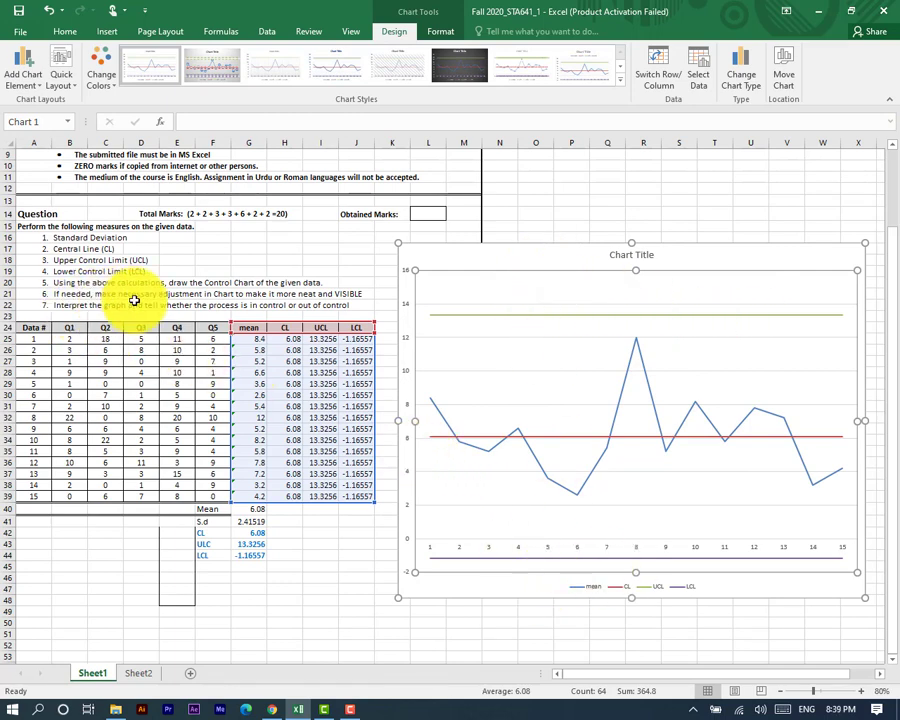
left_click(405, 410)
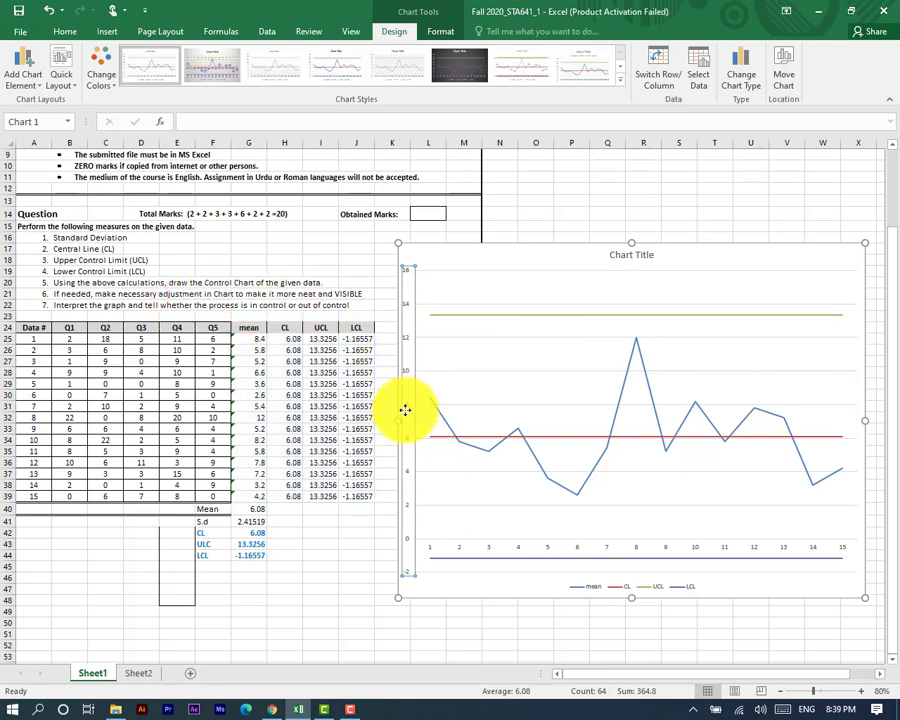
Set the chart's vertical axis minimum to -1.2 and maximum to 14
right_click(409, 416)
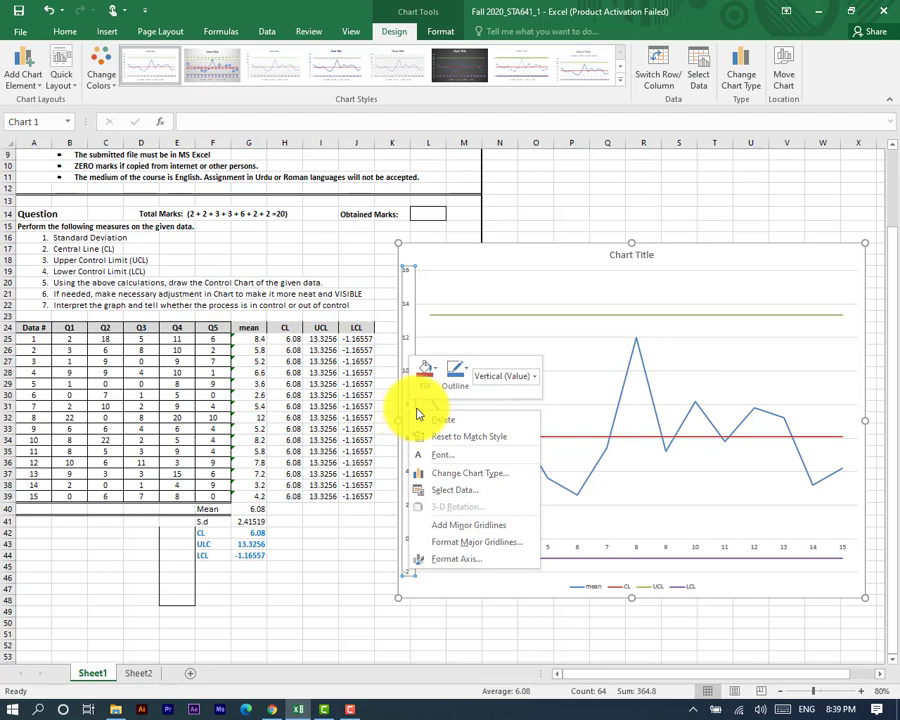
left_click(475, 568)
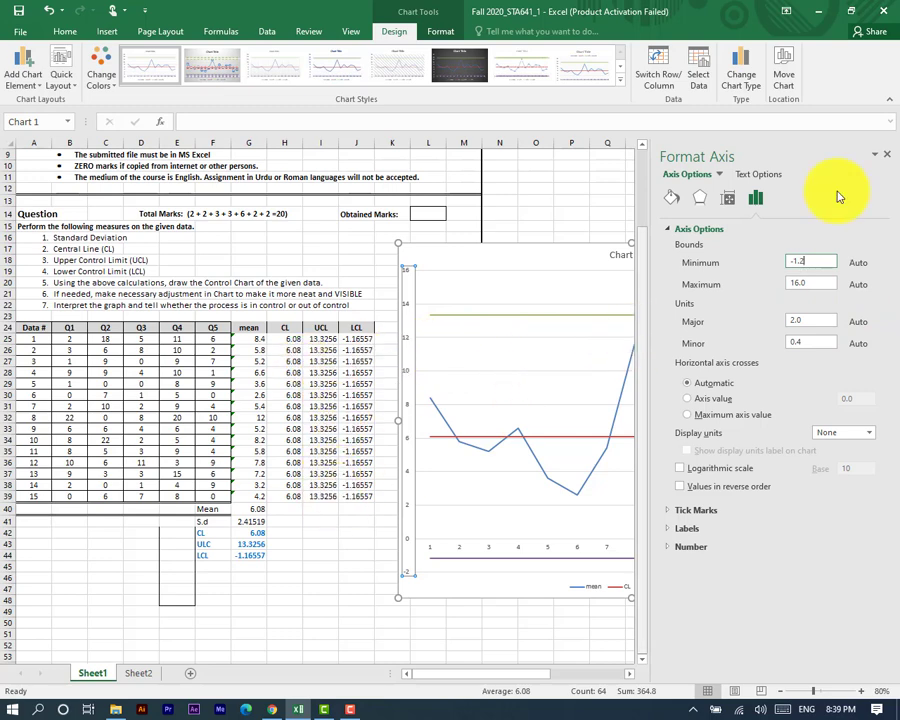
key("Tab")
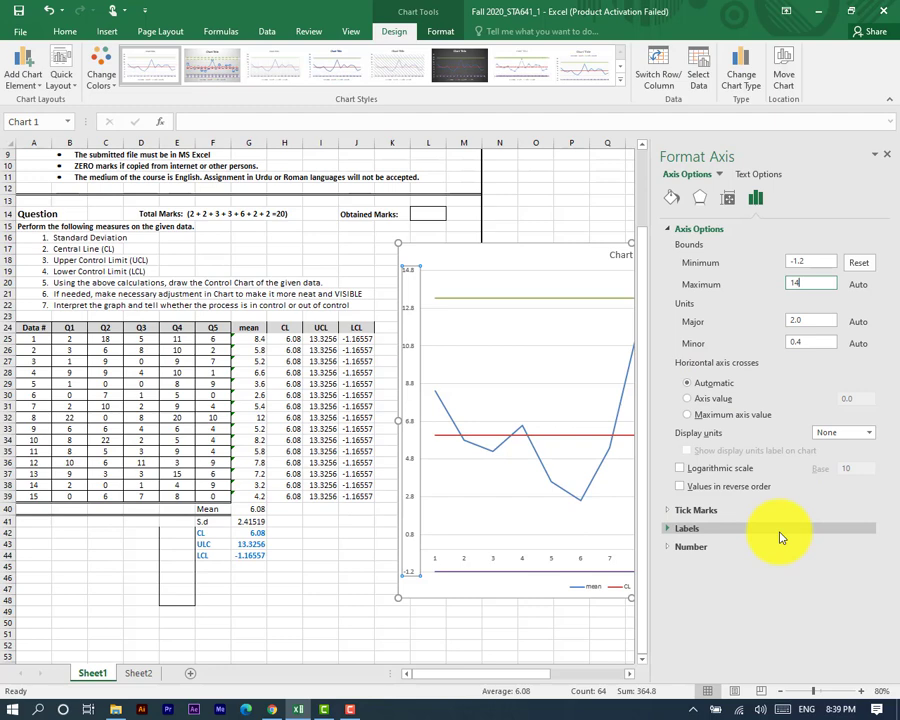
left_click(568, 422)
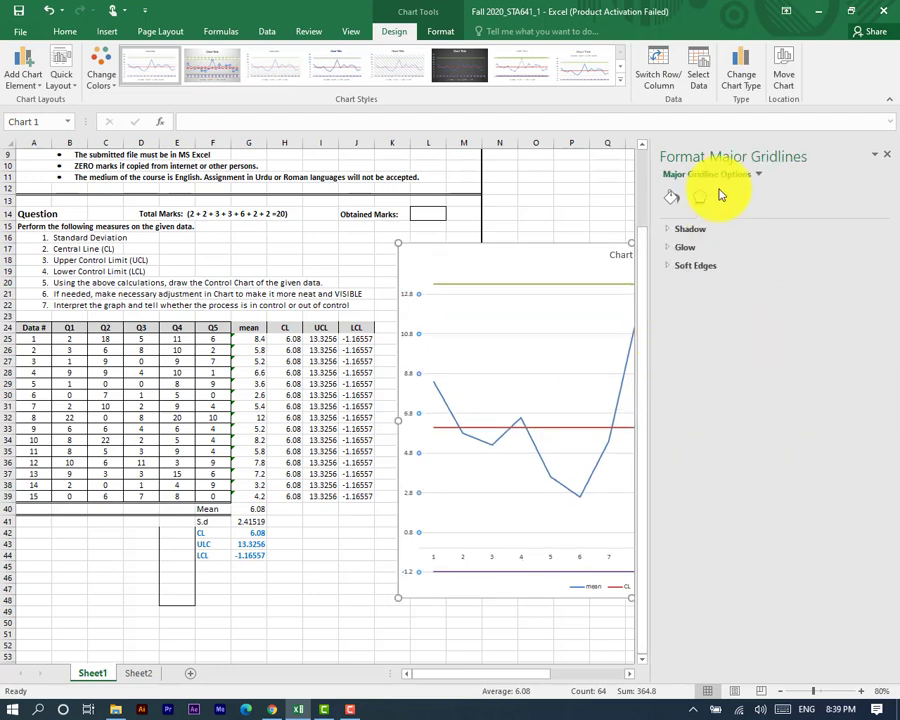
left_click(888, 157)
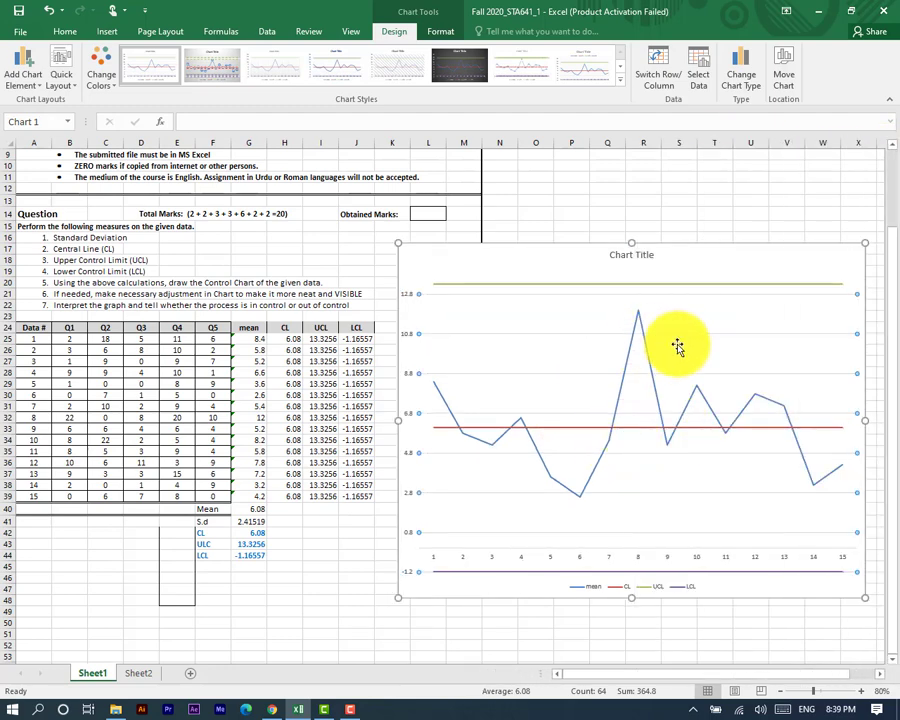
left_click(592, 455)
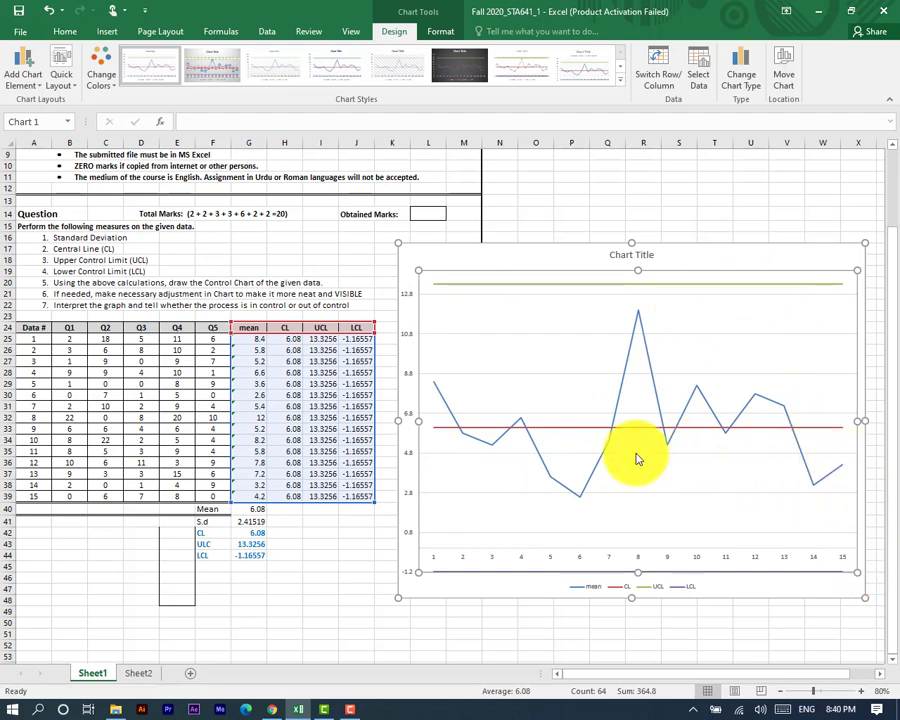
left_click(632, 343)
right_click(632, 343)
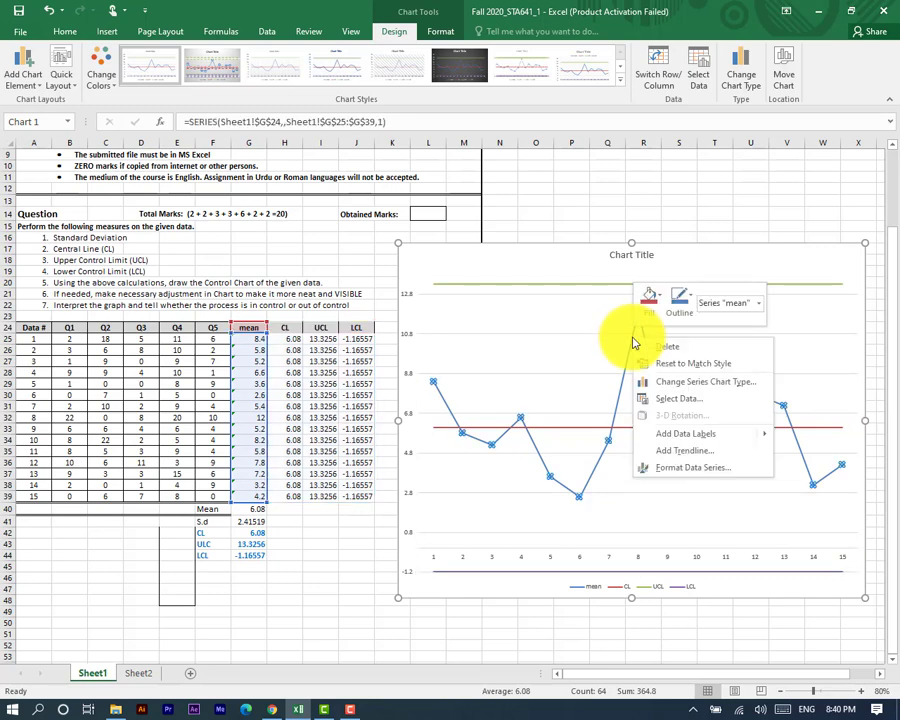
left_click(704, 475)
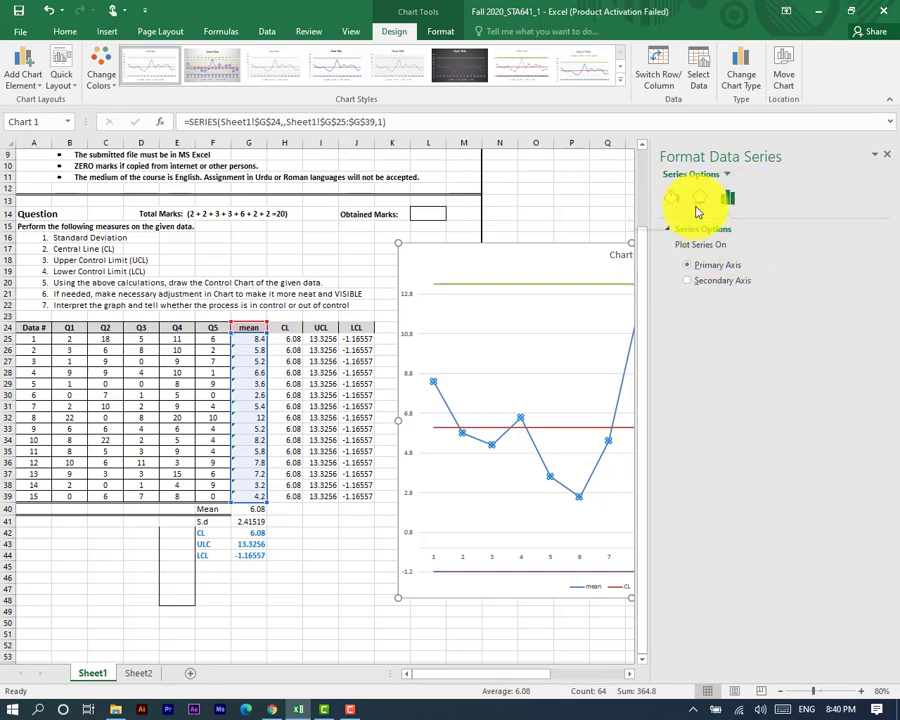
left_click(697, 208)
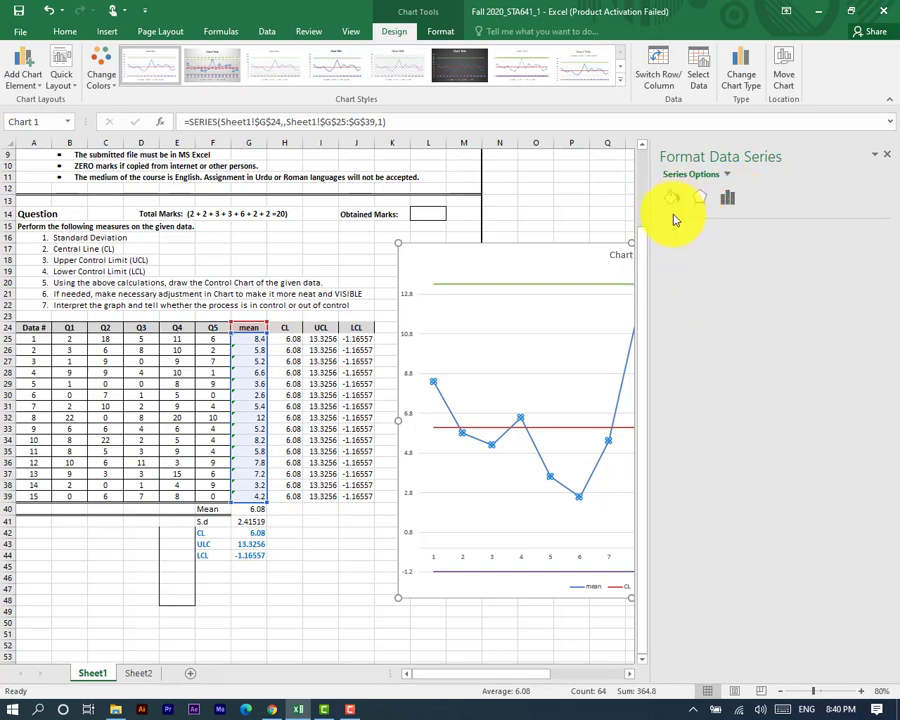
left_click(729, 230)
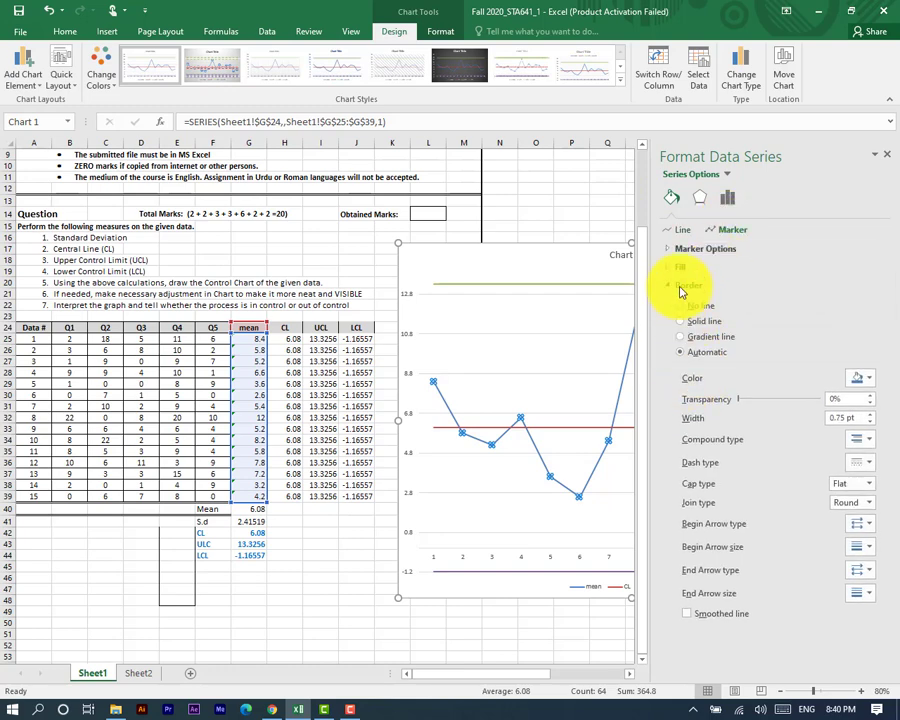
left_click(709, 246)
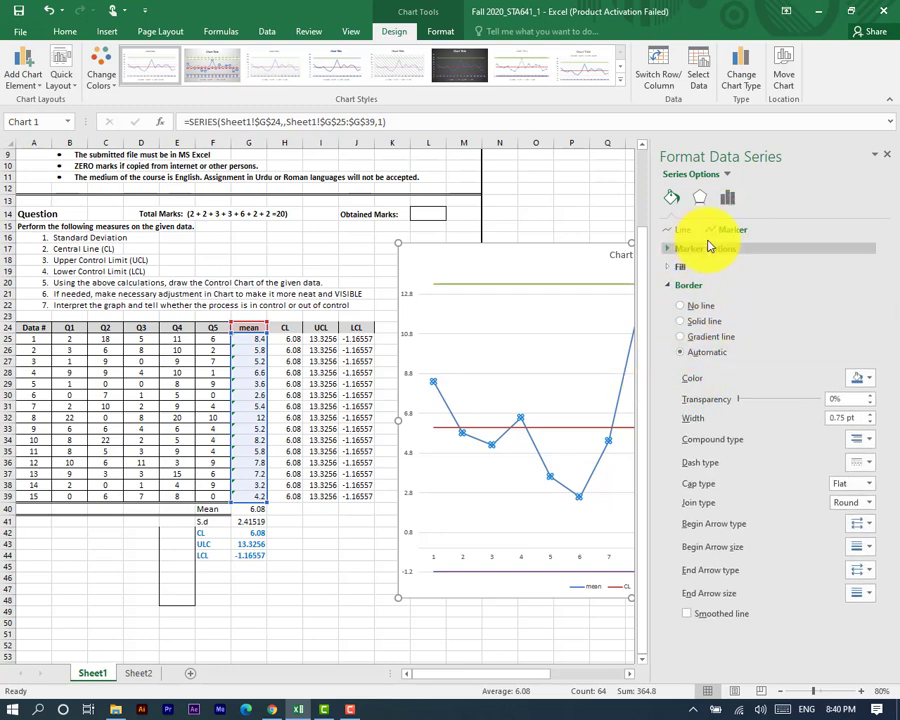
left_click(671, 250)
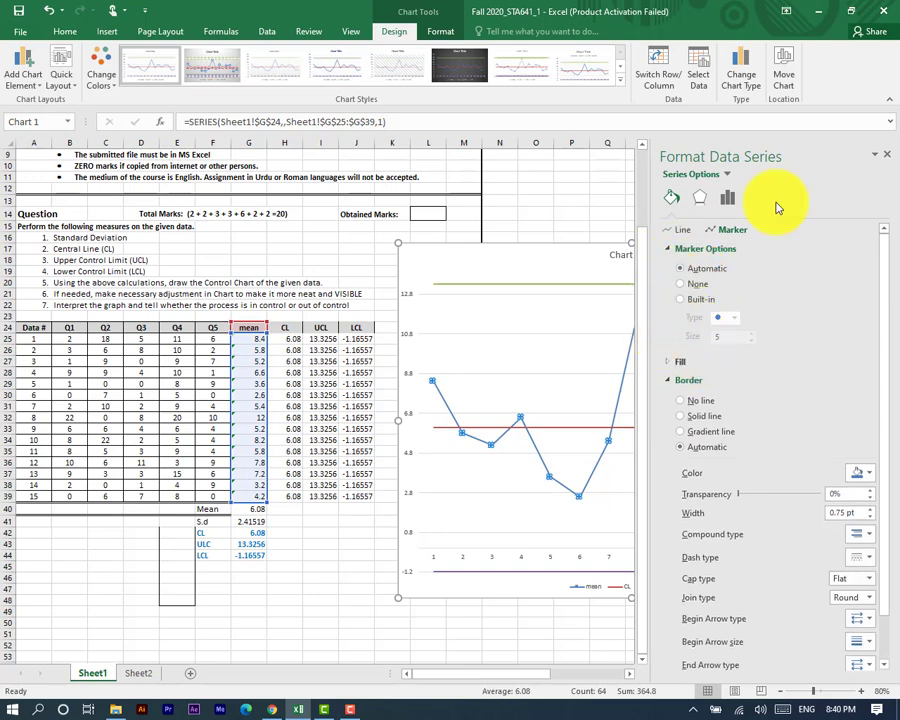
left_click(887, 157)
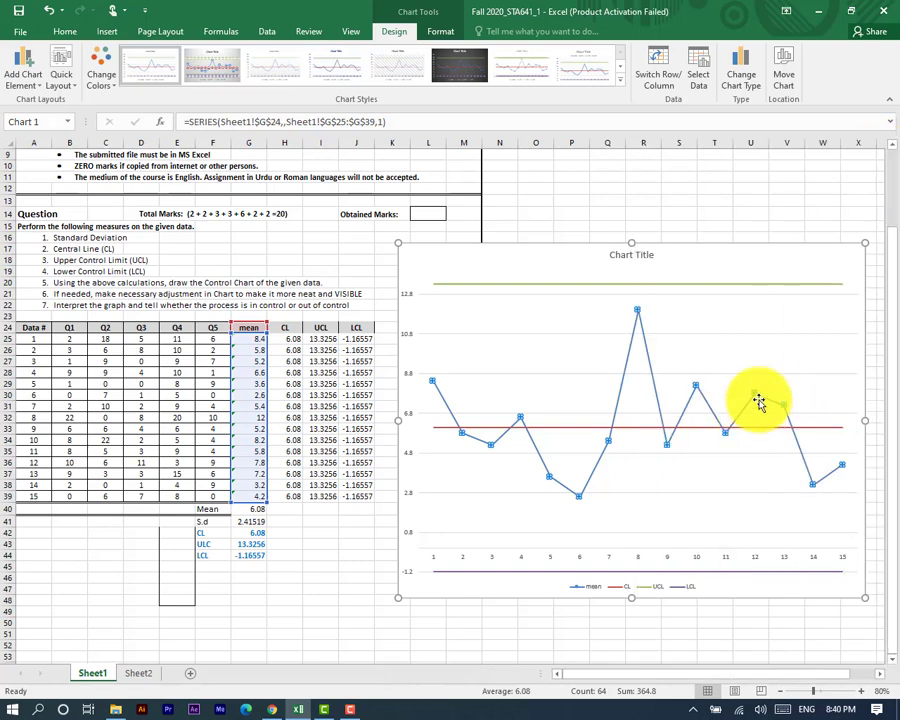
left_click(747, 450)
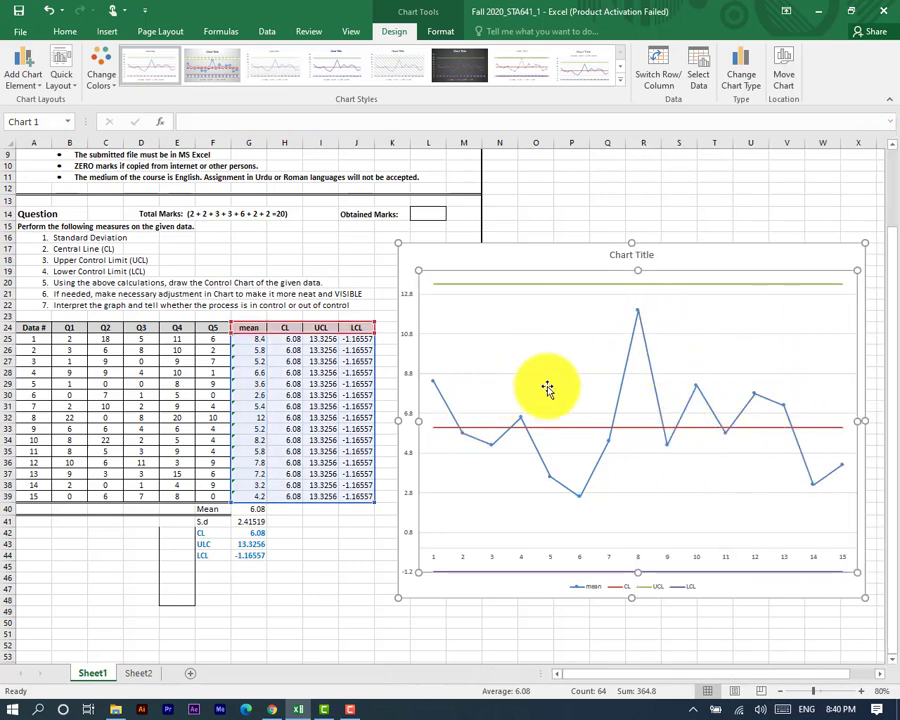
Zoom the sheet to 90% and go to the File backstage
left_click(862, 692)
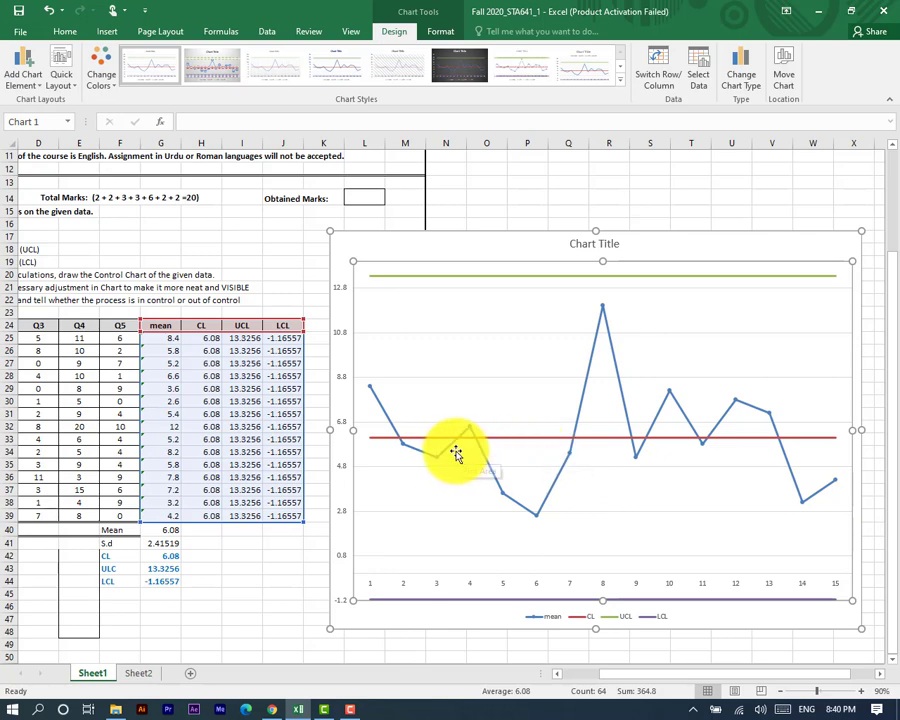
left_click(582, 662)
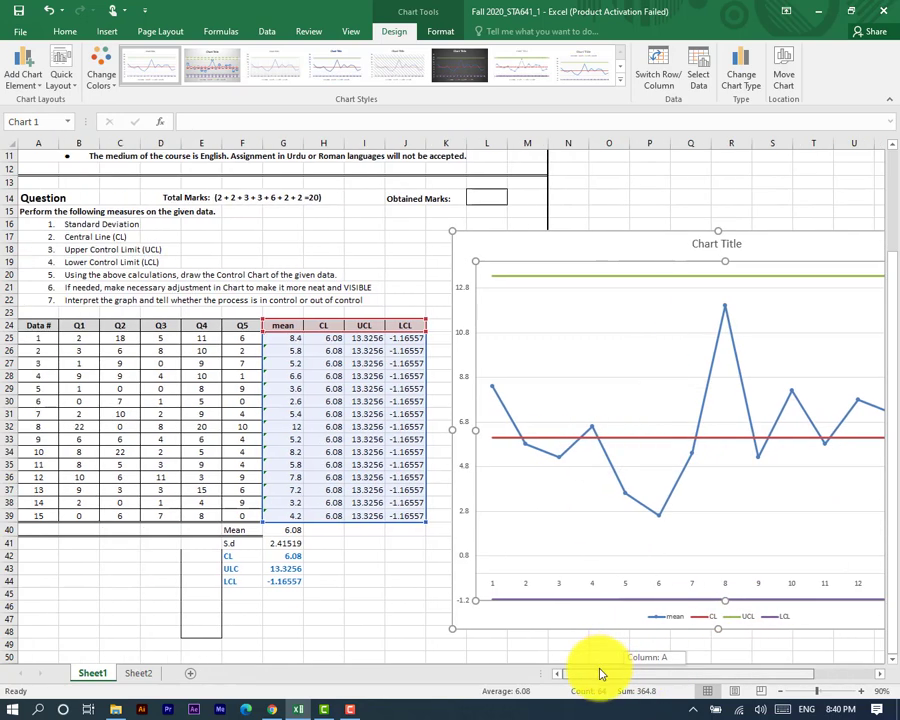
left_click(20, 31)
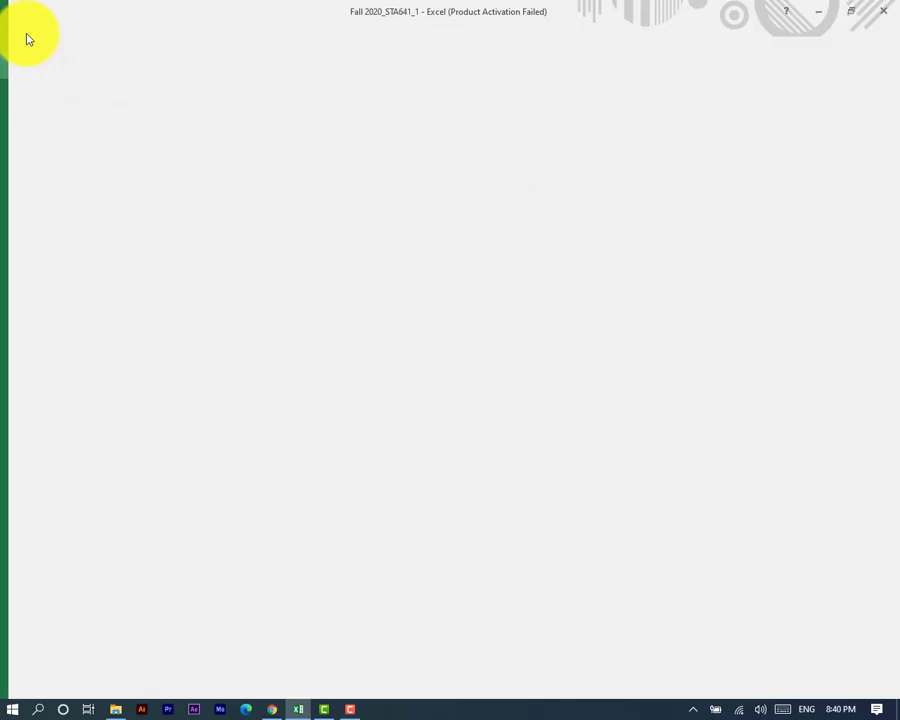
Save the workbook in Documents as a new file named with the student ID
left_click(36, 176)
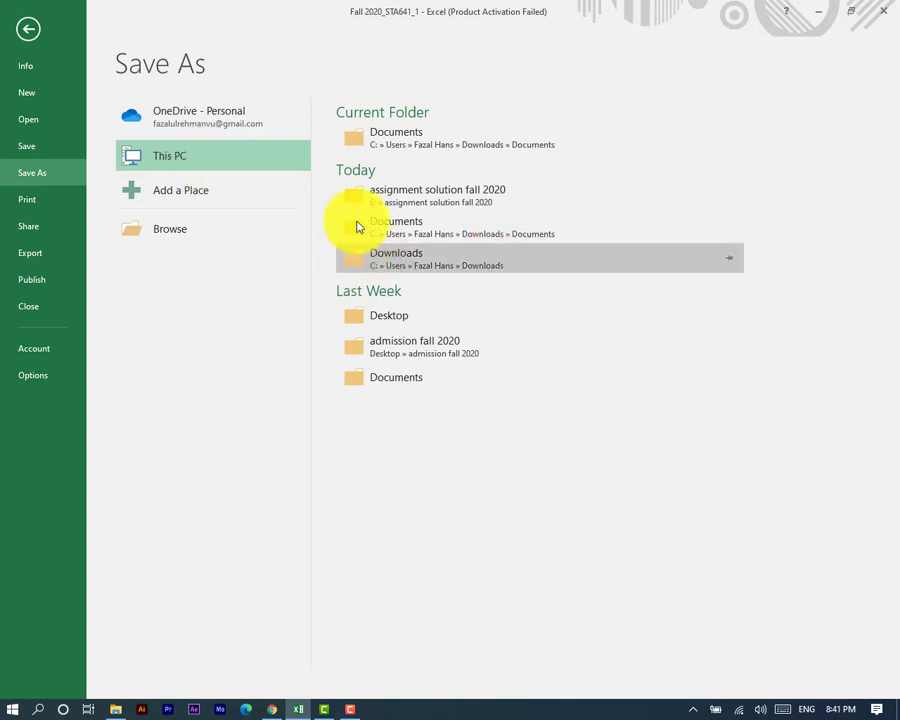
left_click(380, 145)
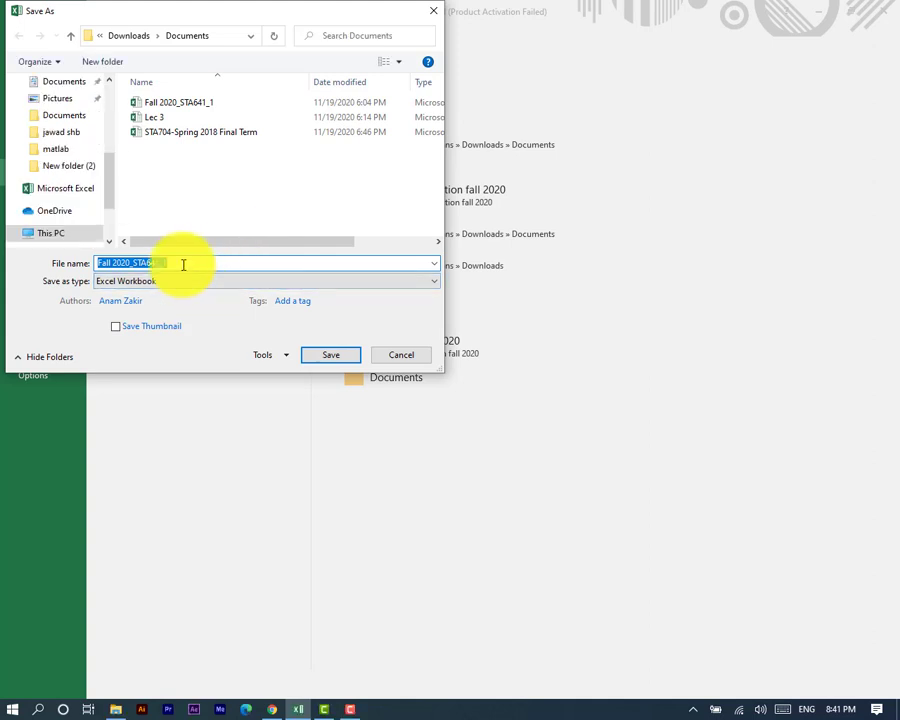
type("bc")
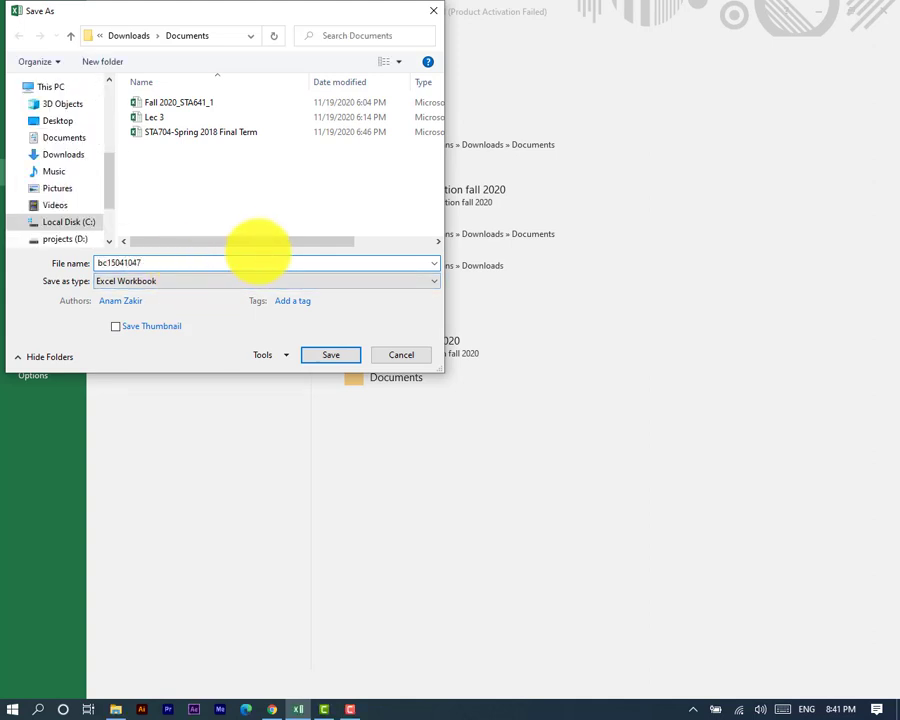
type("15041047")
key("Return")
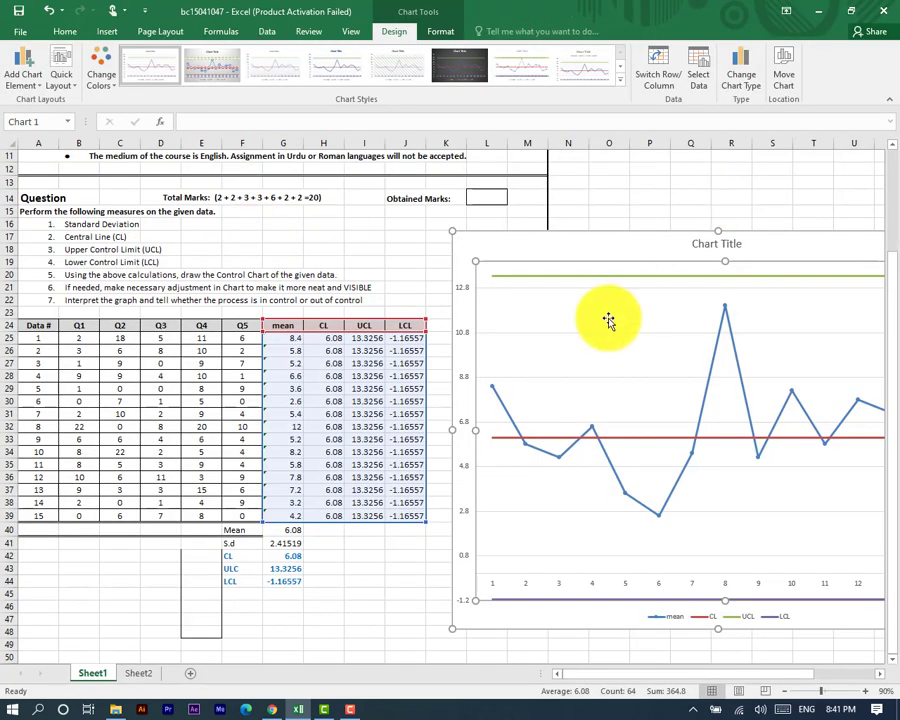